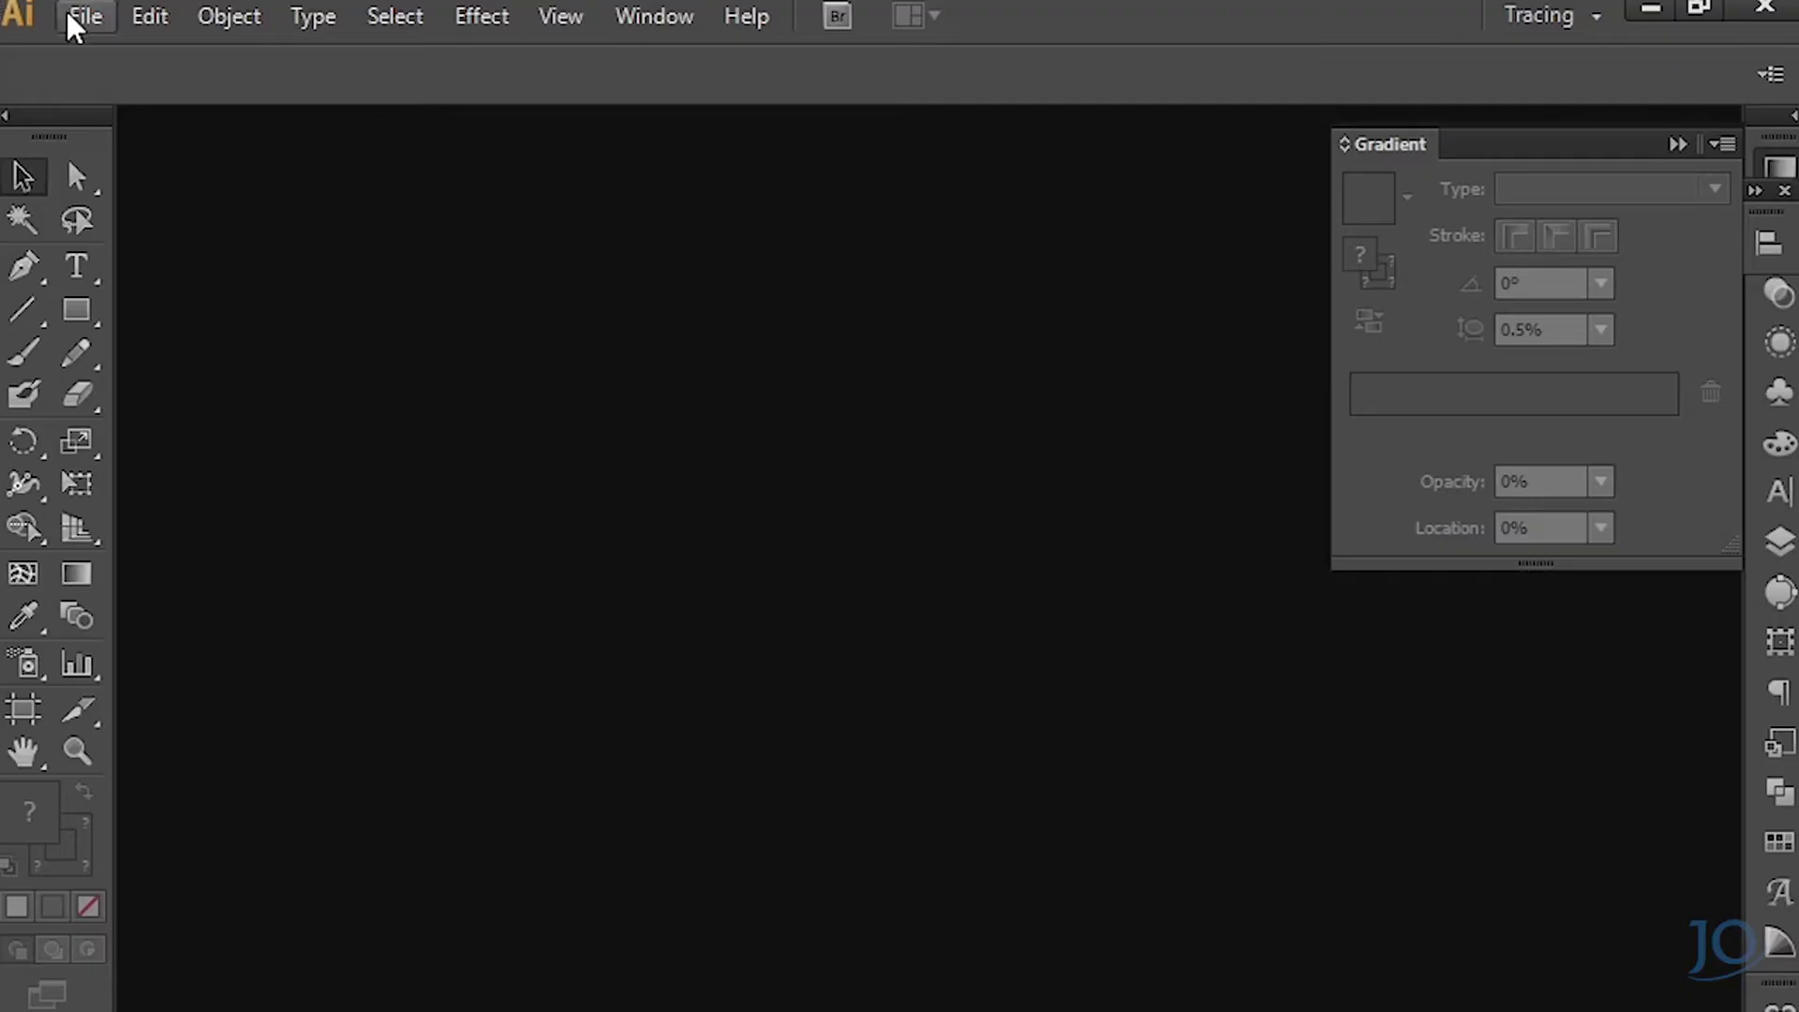
Start a new blank Illustrator document with Ctrl+N.
{"action": "key", "text": "ctrl+n"}
Create the new document and place a large letter J on the artboard.
{"action": "key", "text": "Return"}
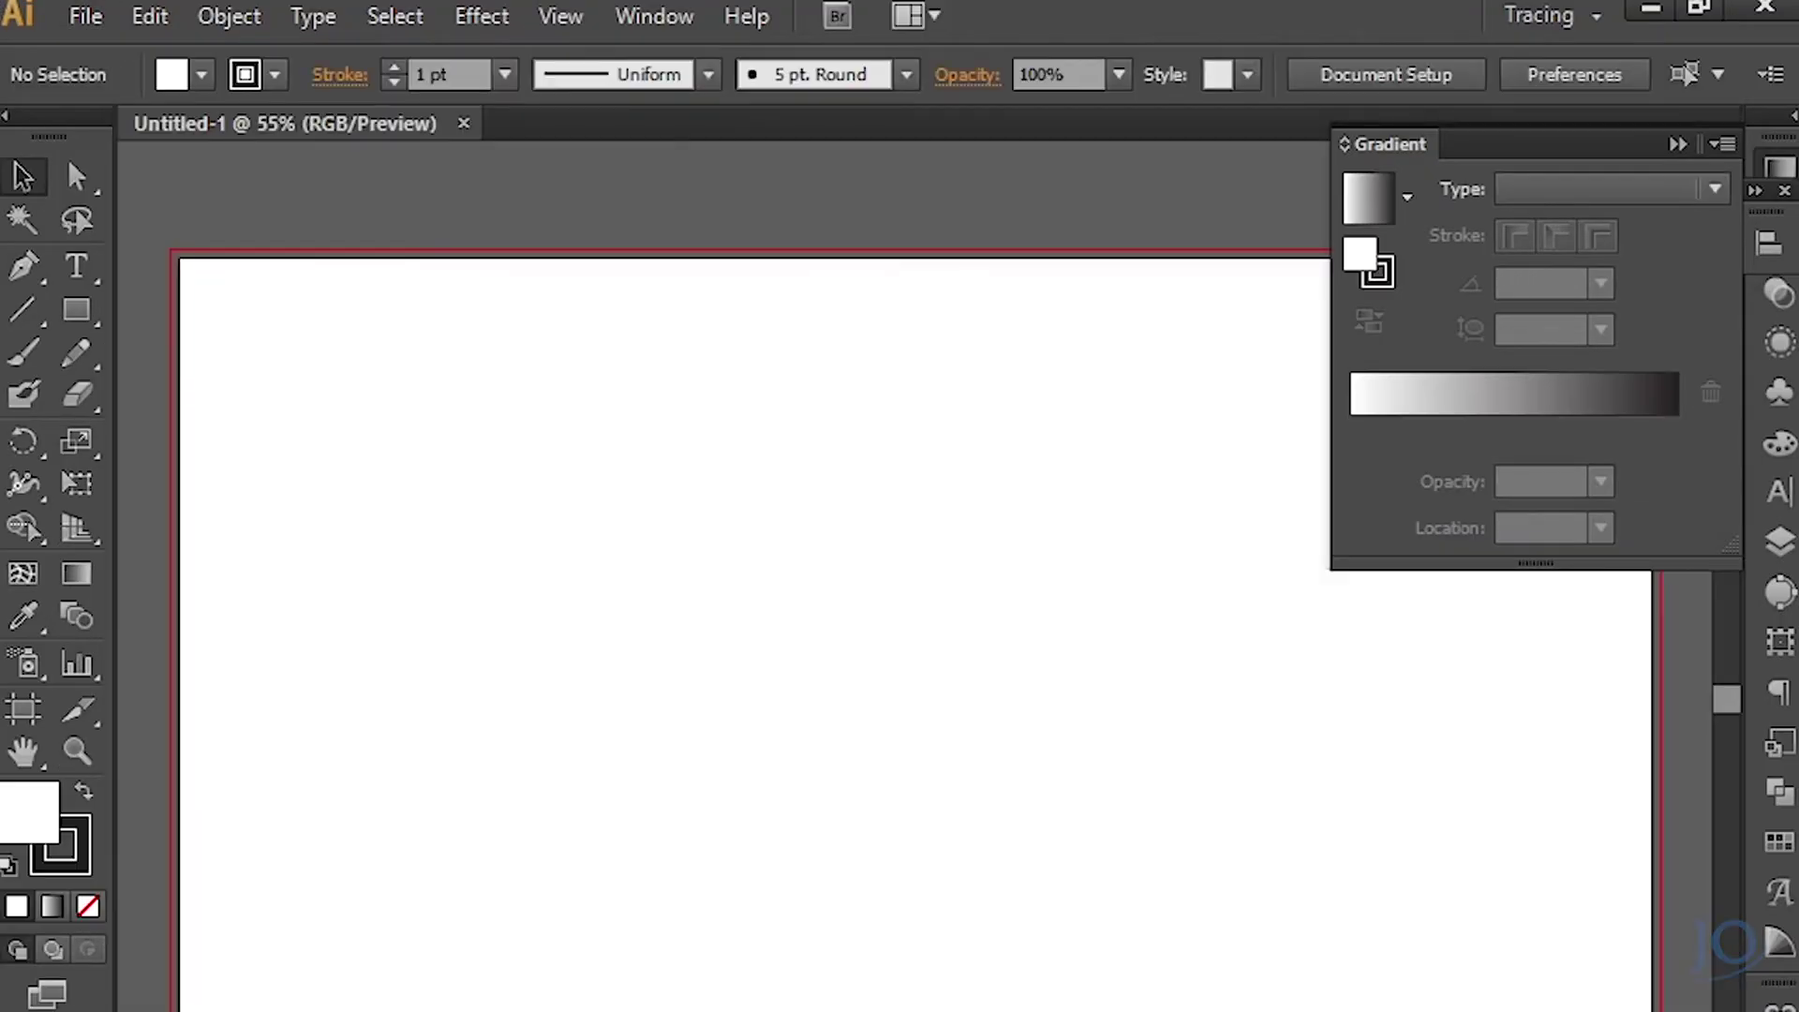
{"action": "left_click", "coordinate": [79, 270]}
{"action": "left_click", "coordinate": [643, 547]}
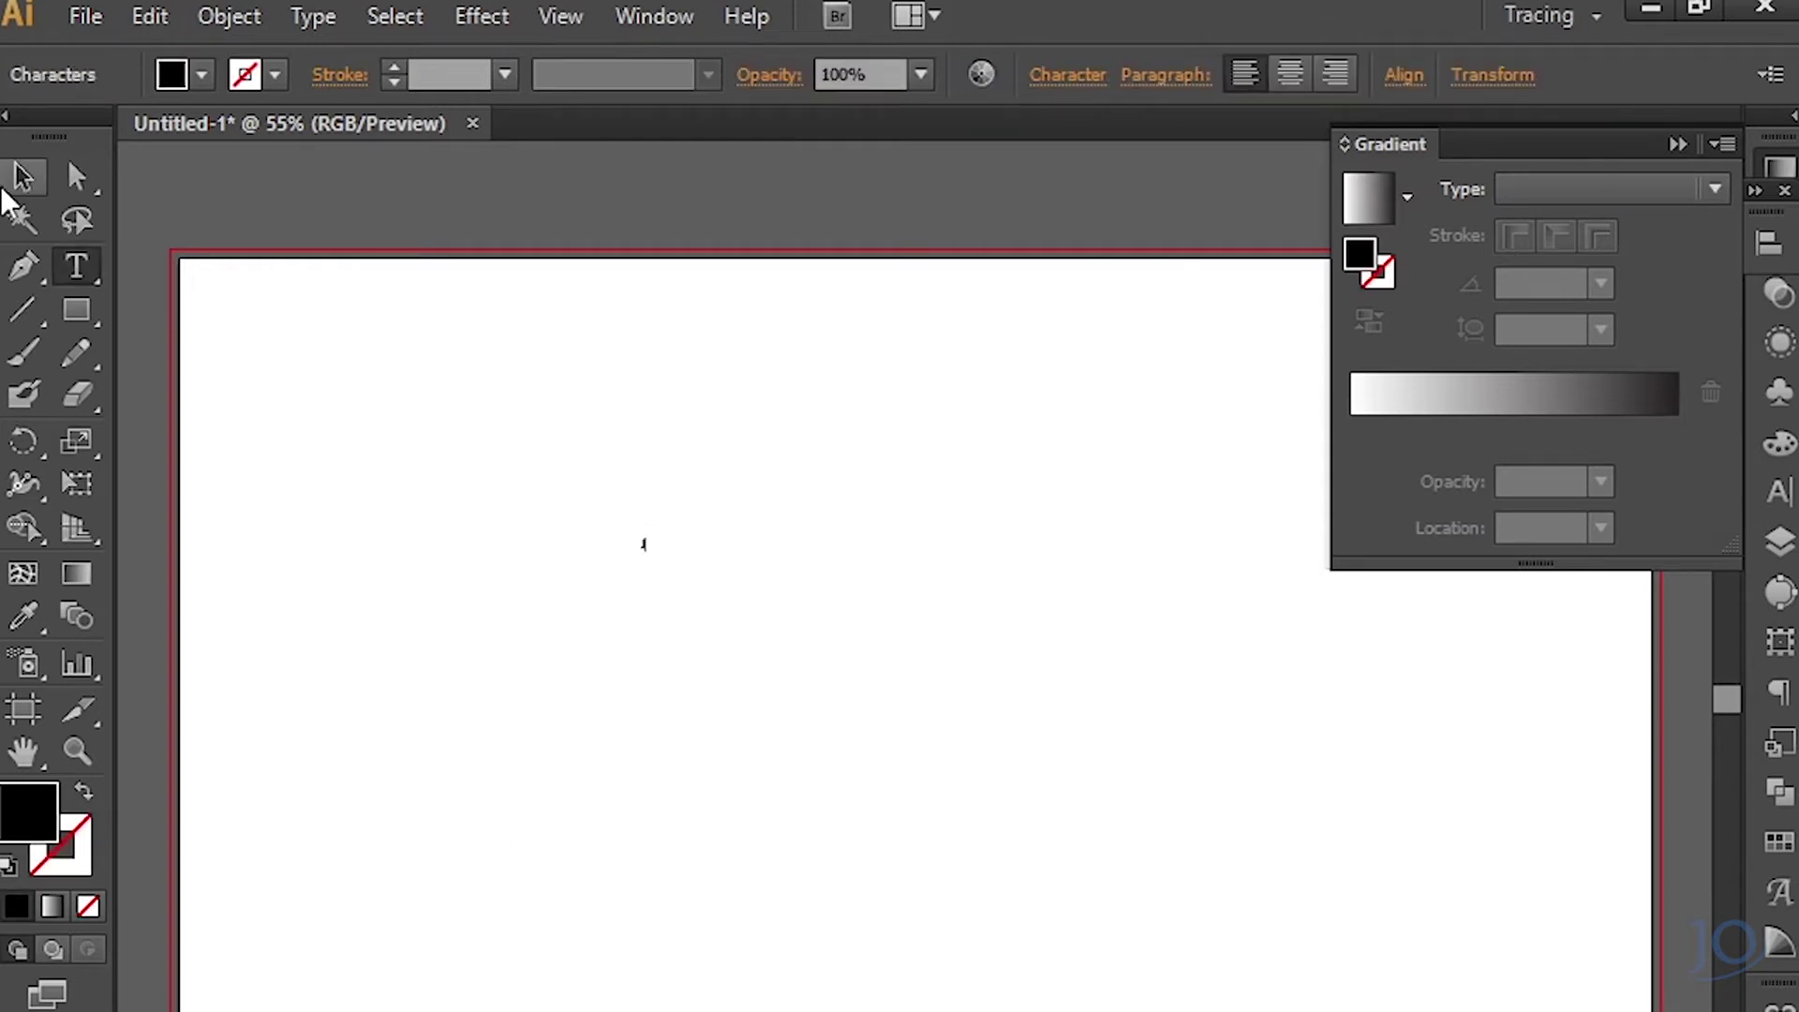
{"action": "left_click", "coordinate": [4, 190]}
{"action": "type", "text": "J"}
{"action": "mouse_move", "coordinate": [662, 525]}
{"action": "left_mouse_down"}
{"action": "mouse_move", "coordinate": [734, 274]}
{"action": "mouse_move", "coordinate": [884, 575]}
{"action": "left_mouse_up"}
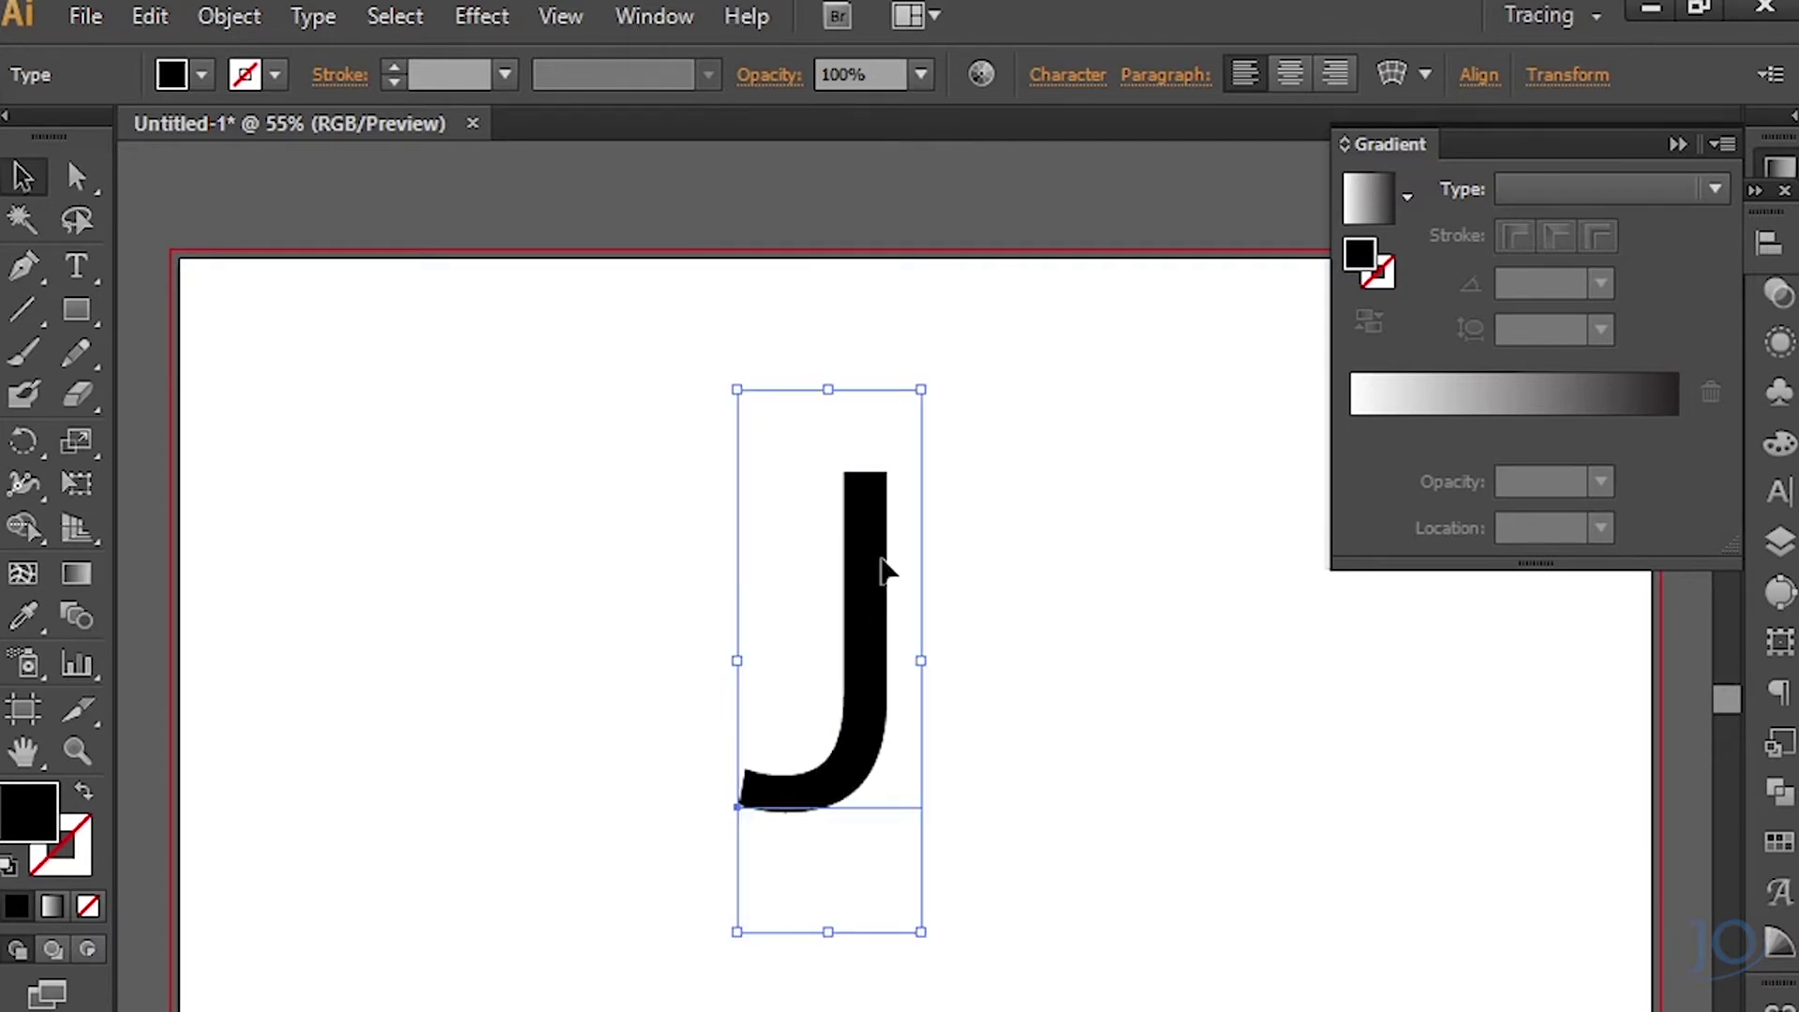
Set the J's font to MyriadBold.
{"action": "left_click", "coordinate": [1068, 75]}
{"action": "key", "text": "Down"}
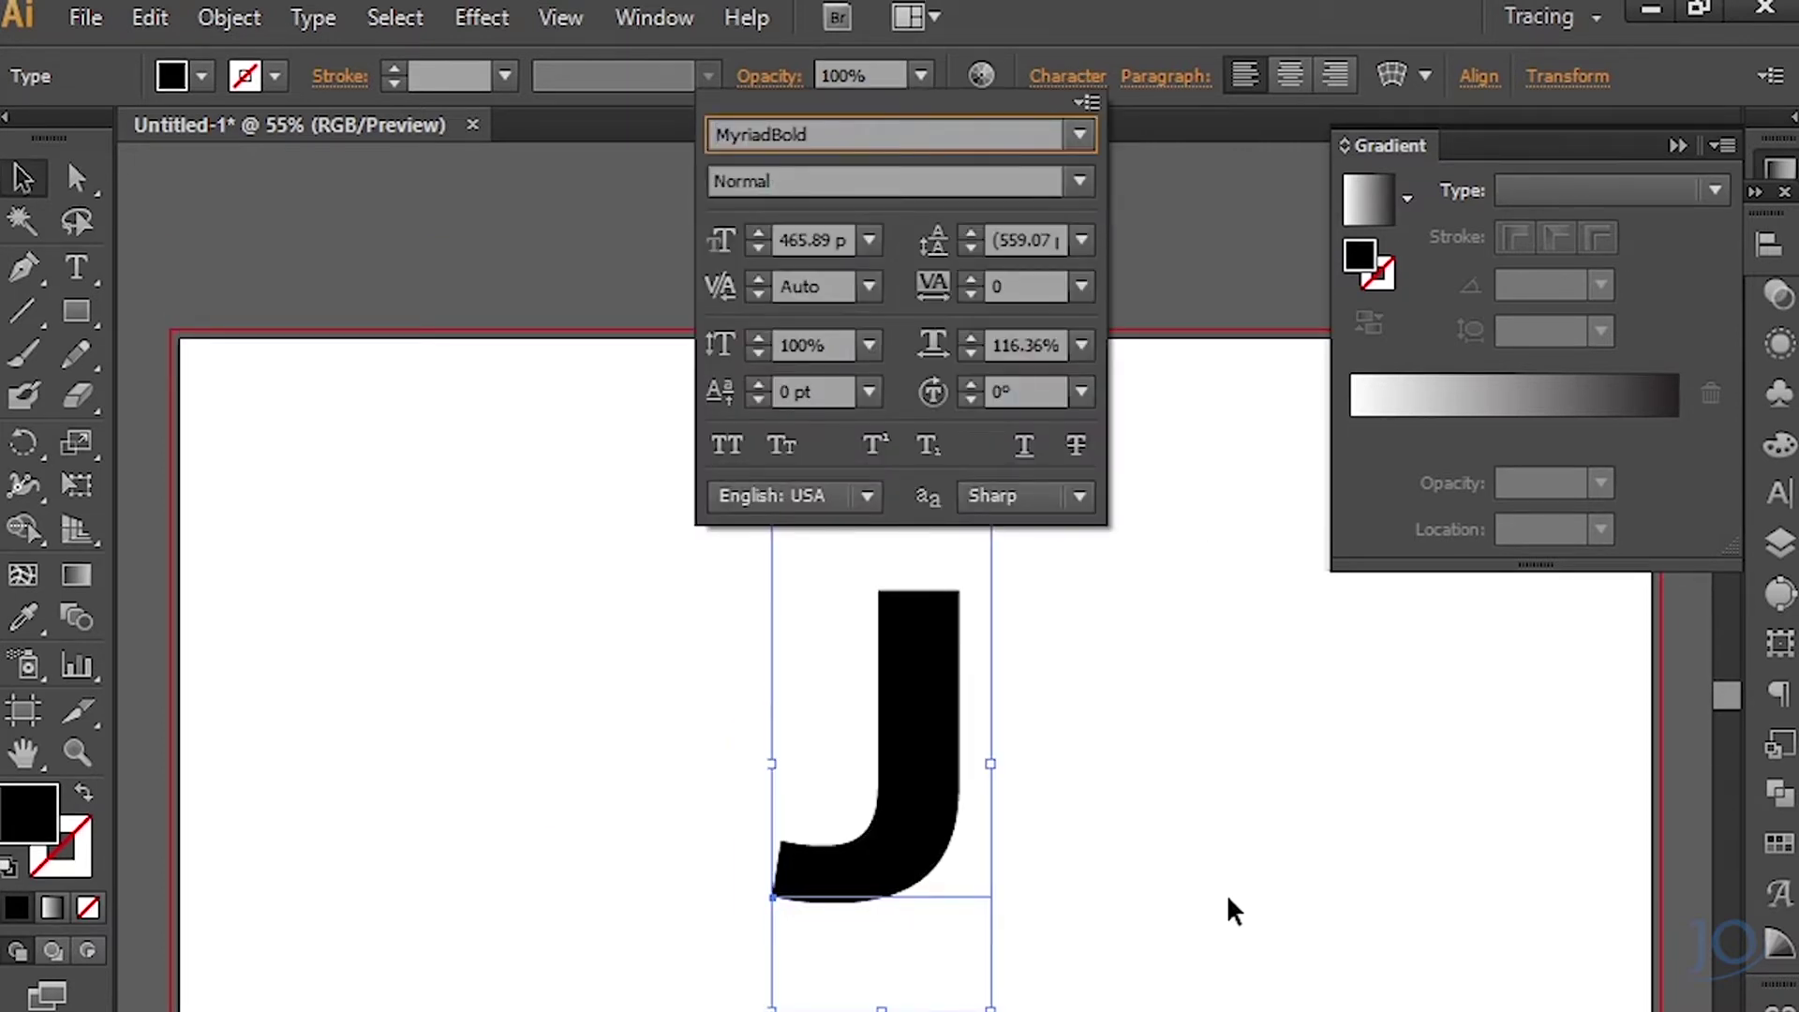
{"action": "key", "text": "Escape"}
{"action": "scroll", "coordinate": [1120, 727], "scroll_direction": "down", "scroll_amount": 2}
{"action": "left_click_drag", "start_coordinate": [939, 701], "coordinate": [940, 657]}
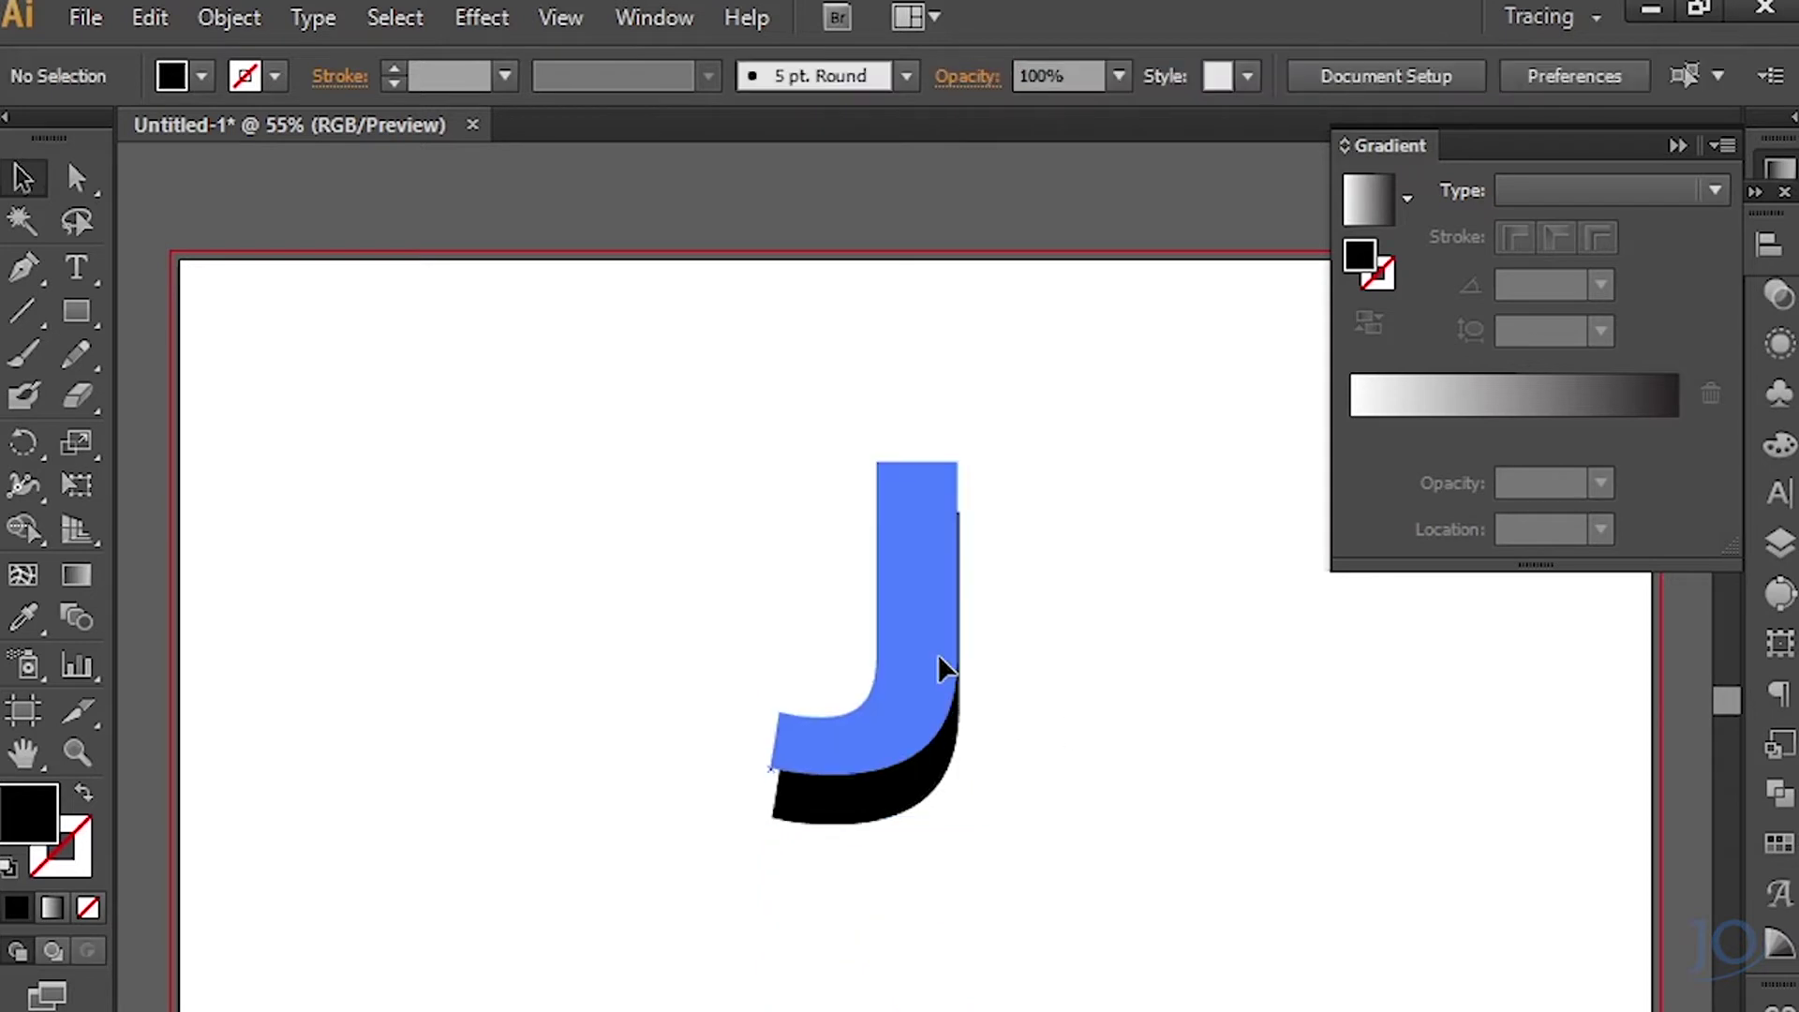
Convert the J to outlines and swap fill and stroke so it is unfilled.
{"action": "right_click", "coordinate": [940, 661]}
{"action": "left_click", "coordinate": [1065, 895]}
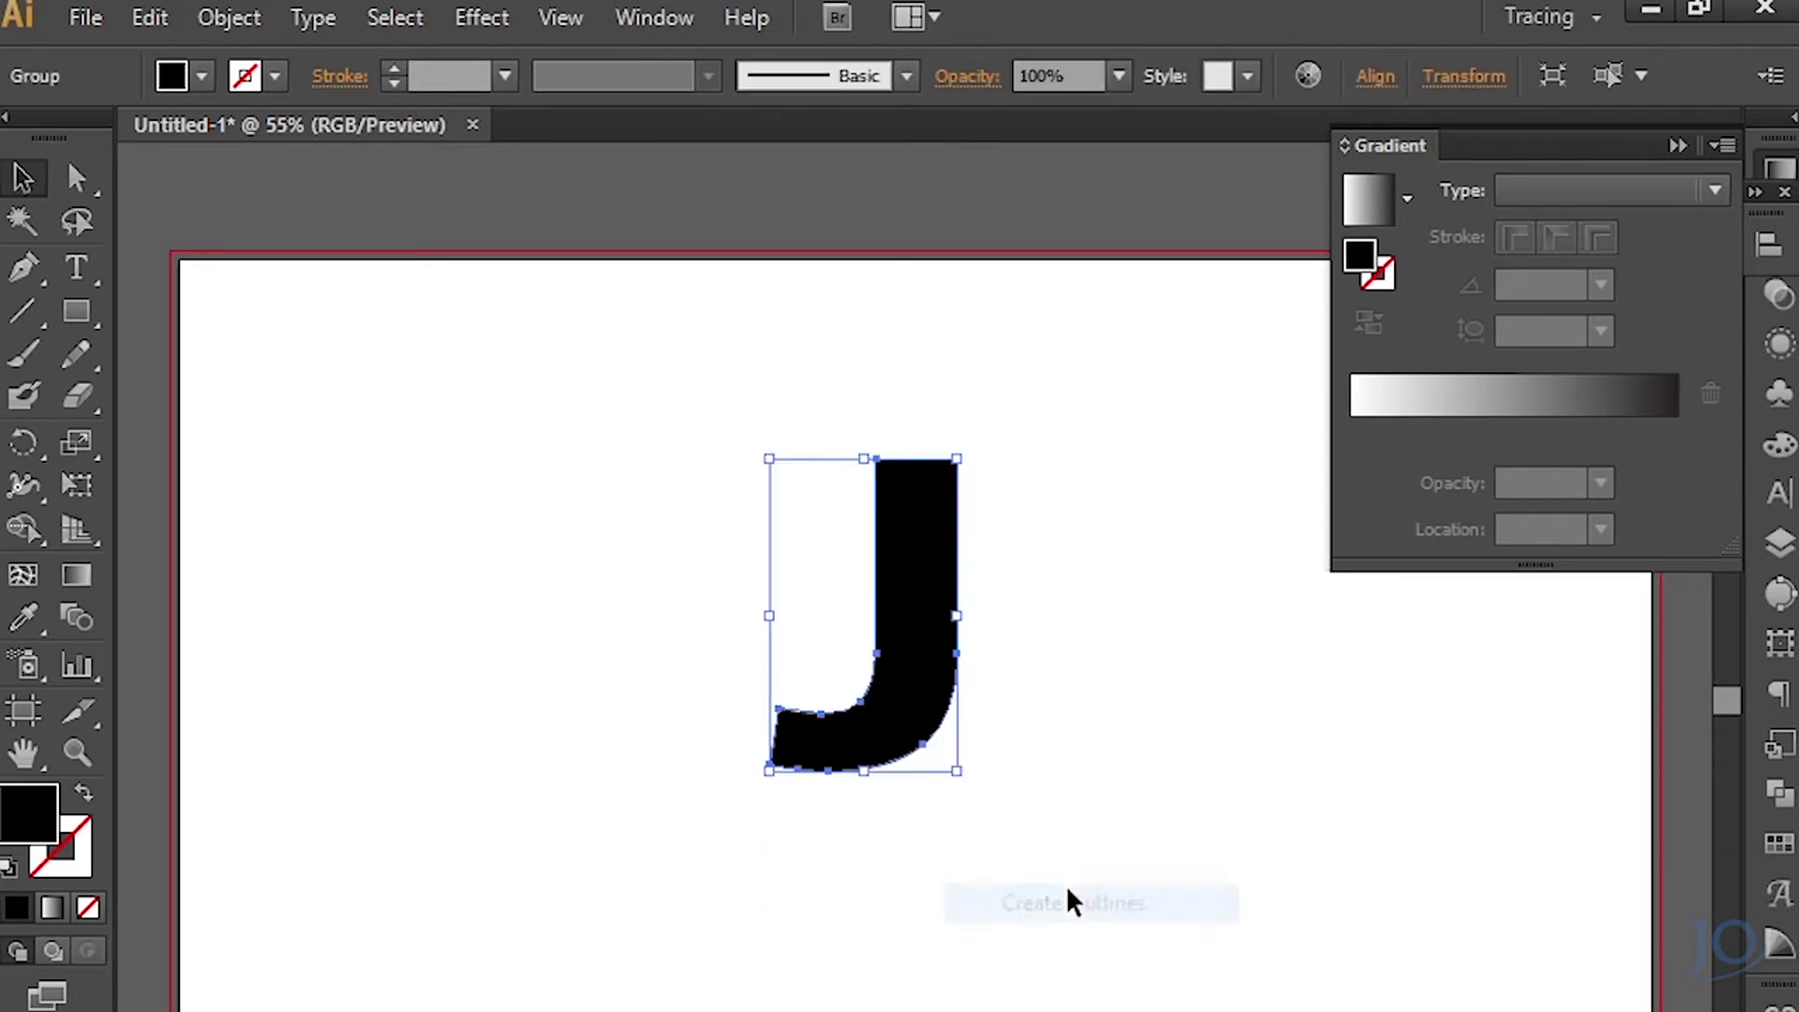
{"action": "left_click", "coordinate": [85, 803]}
Cut the J path open at its lower-left corner with the Scissors tool.
{"action": "left_click_drag", "start_coordinate": [77, 271], "coordinate": [187, 351]}
{"action": "mouse_move", "coordinate": [77, 354]}
{"action": "left_mouse_down"}
{"action": "mouse_move", "coordinate": [187, 436]}
{"action": "mouse_move", "coordinate": [188, 397]}
{"action": "left_mouse_up"}
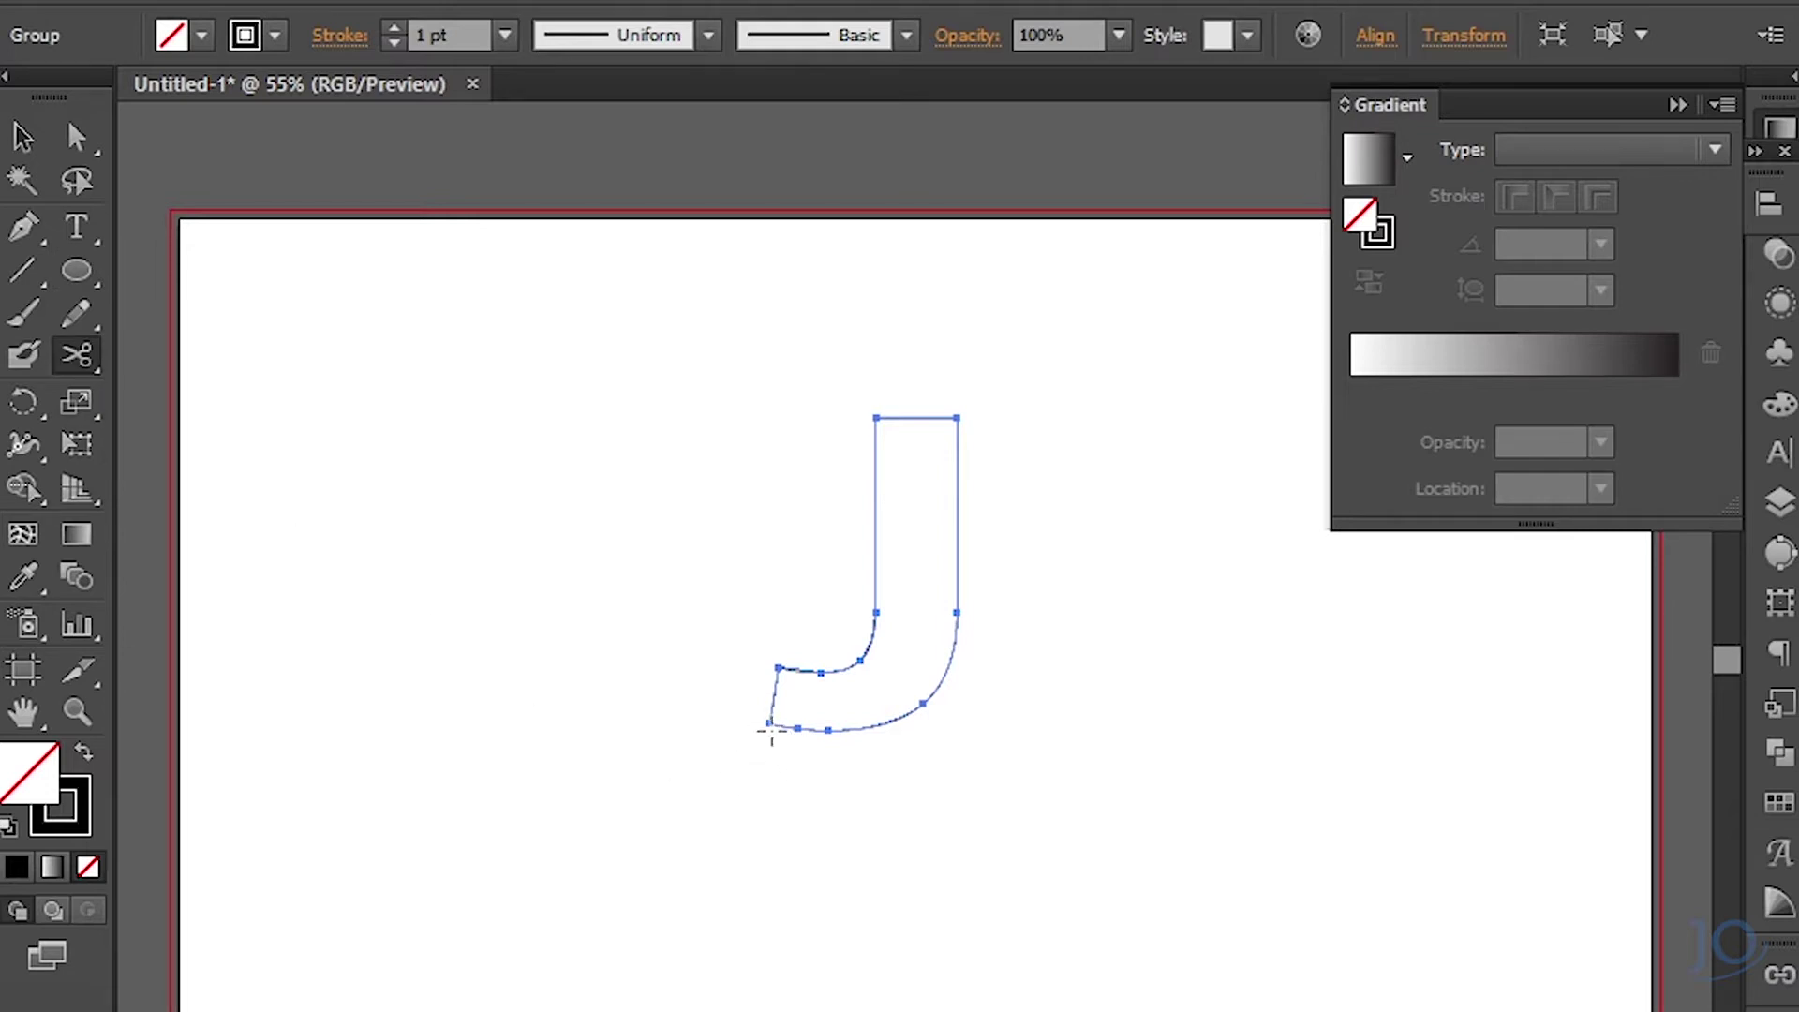
{"action": "left_click", "coordinate": [767, 722]}
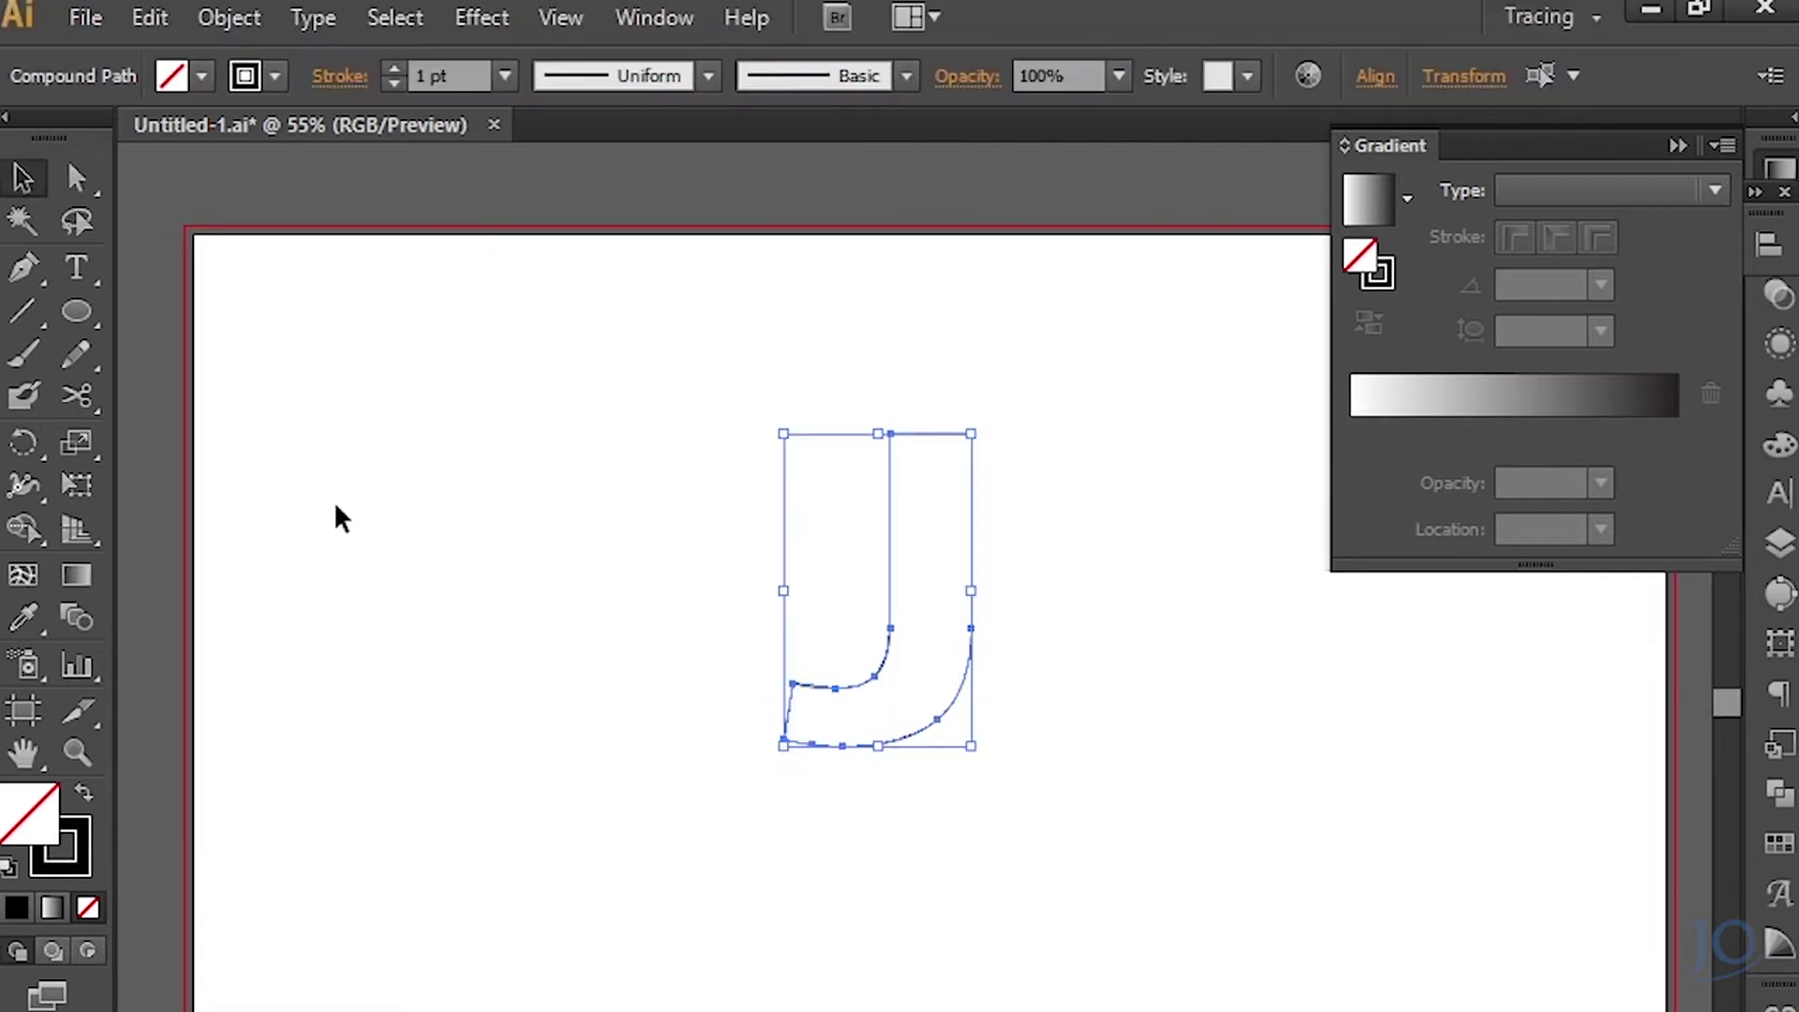
{"action": "left_click", "coordinate": [79, 315]}
Draw a 75 × 75 pt circle to the left of the J.
{"action": "left_click", "coordinate": [520, 424]}
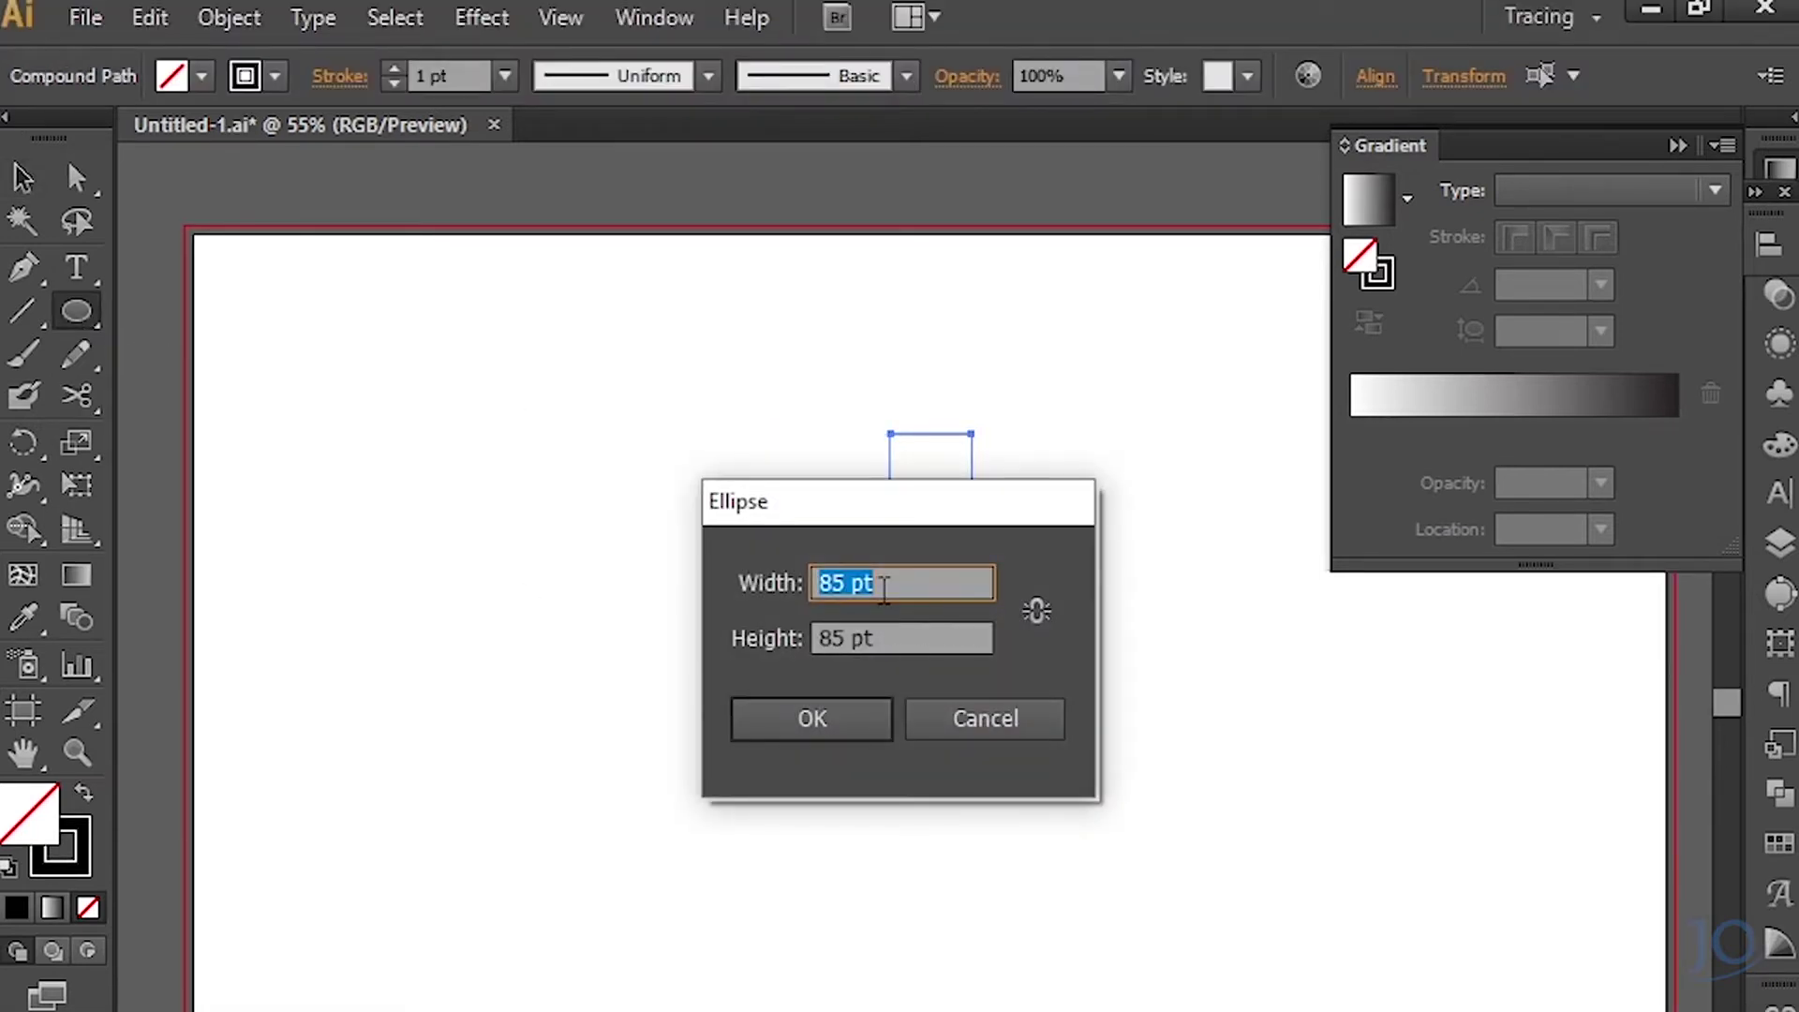
{"action": "type", "text": "75"}
{"action": "key", "text": "Tab"}
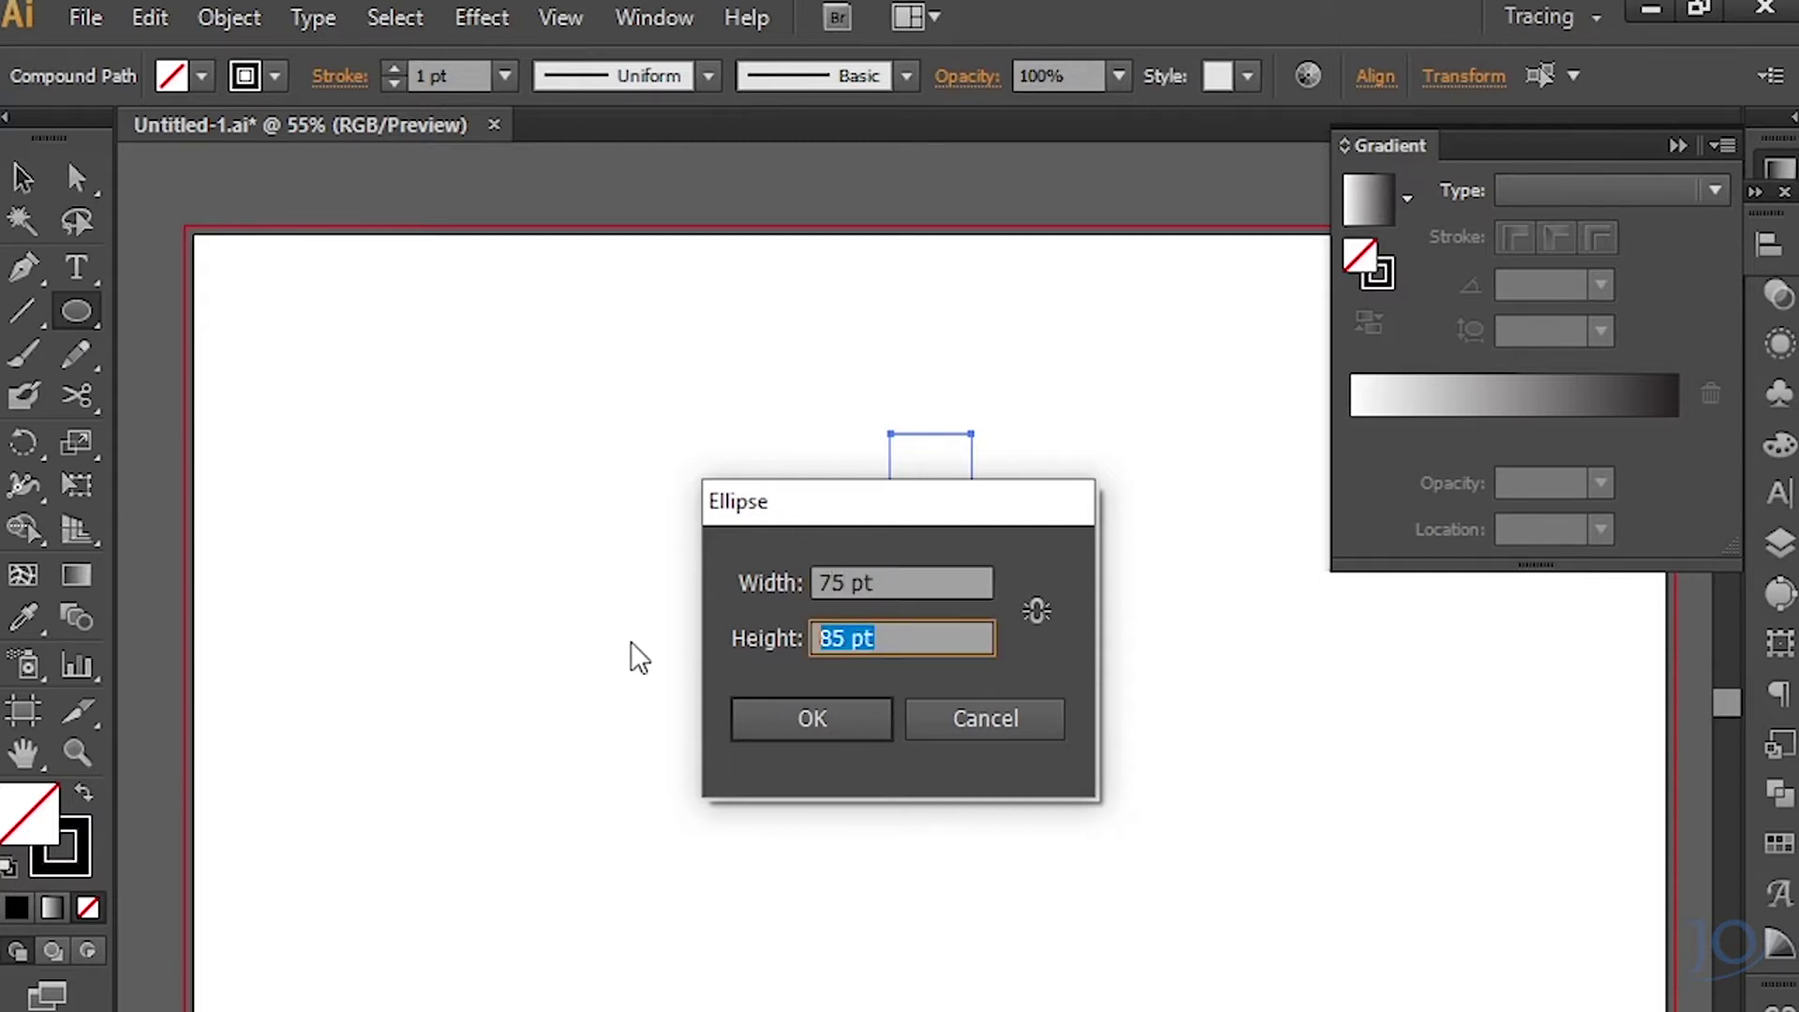
{"action": "type", "text": "75"}
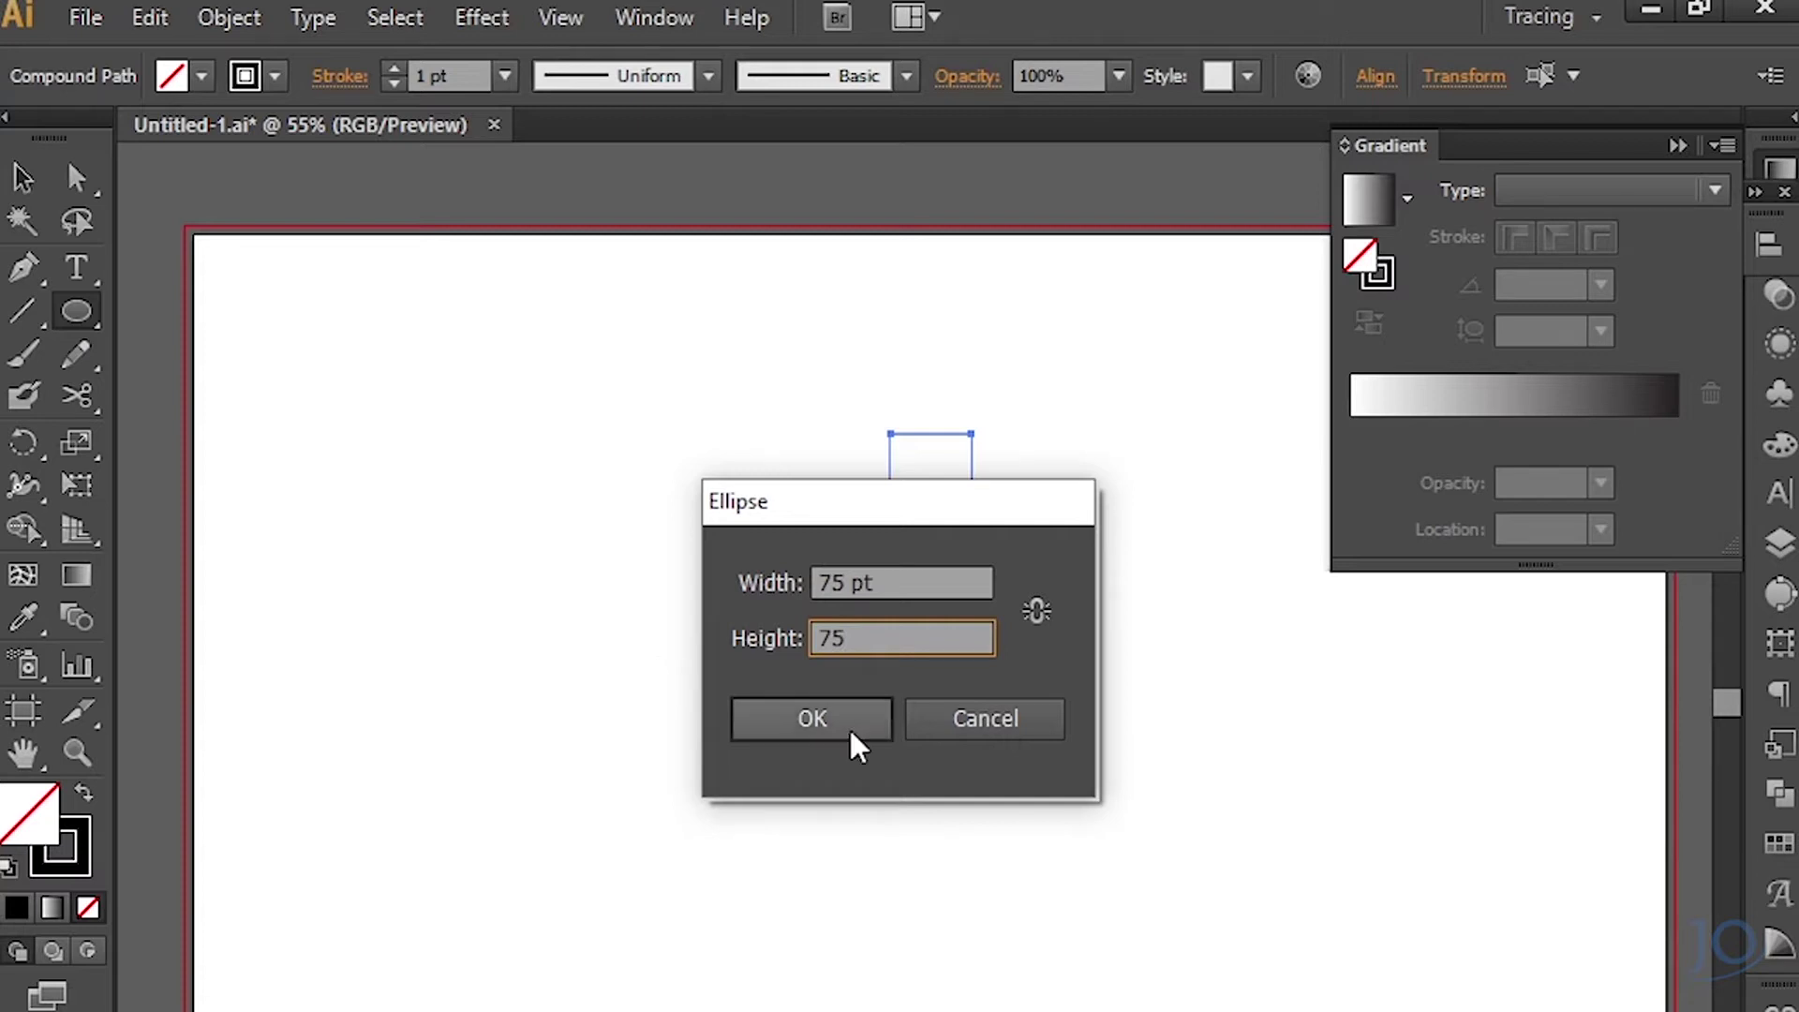
{"action": "left_click", "coordinate": [853, 718]}
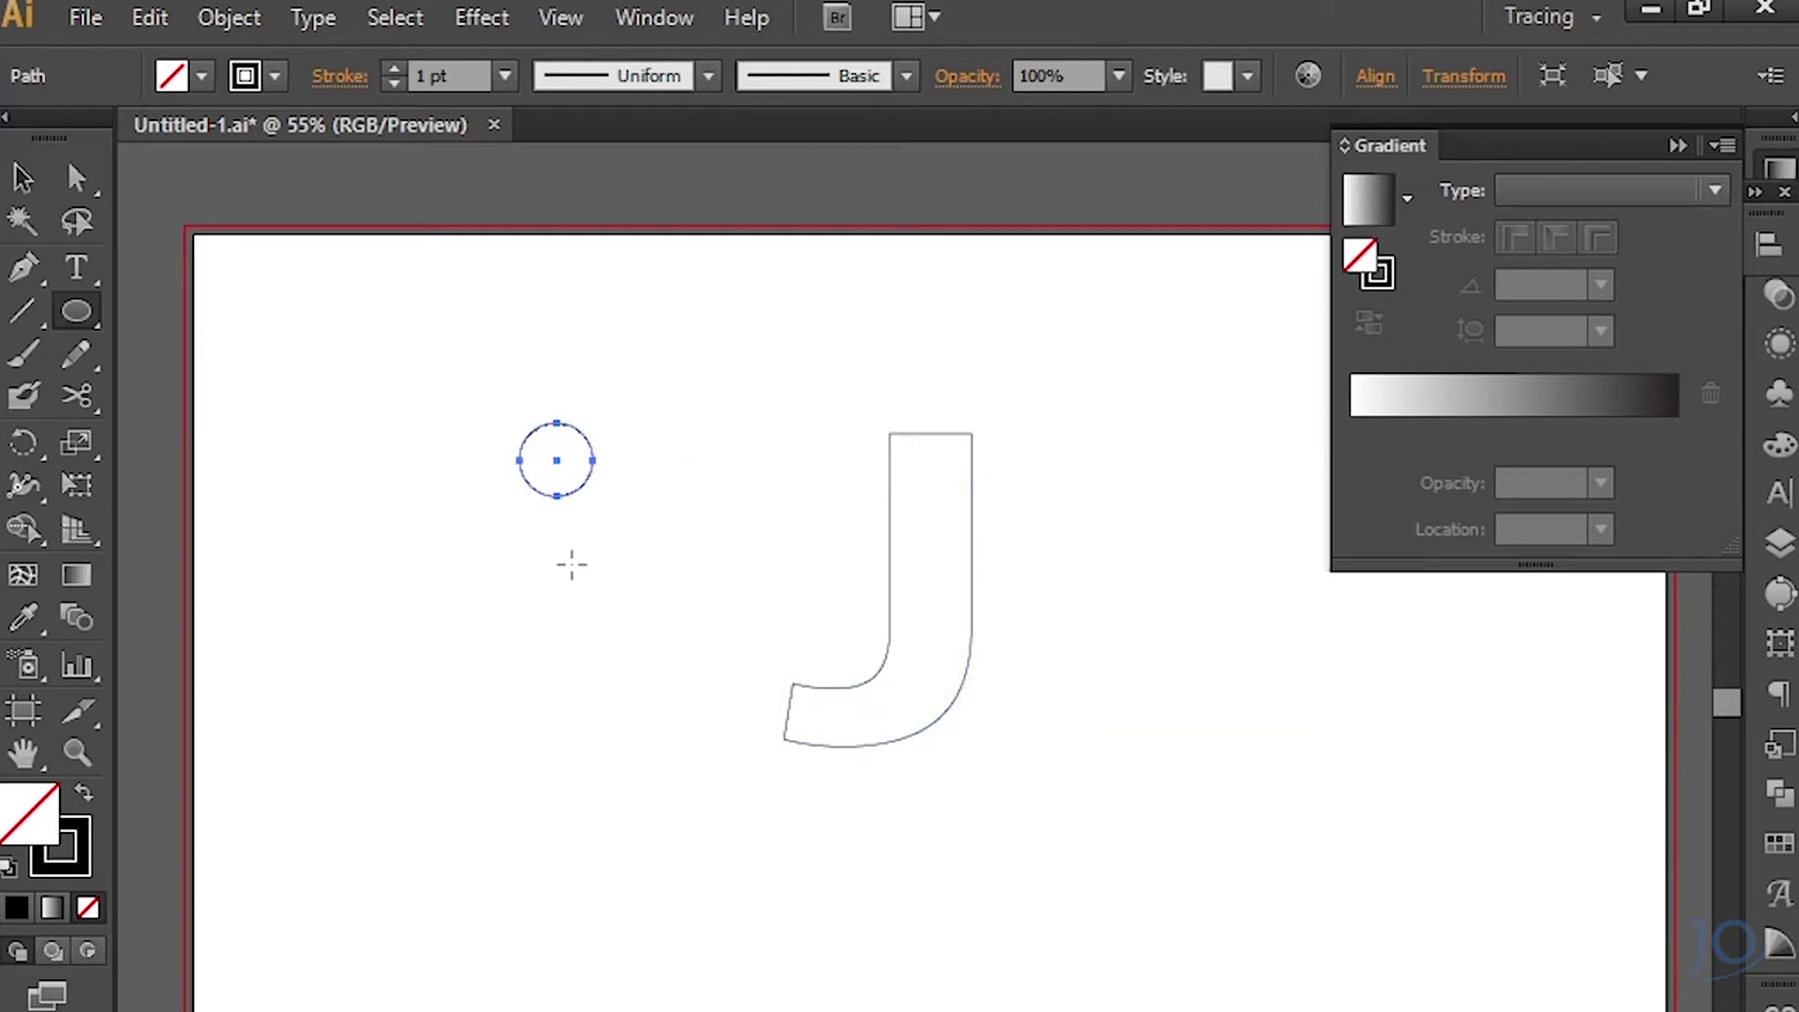
Fill the circle with a blue-to-indigo linear gradient and no stroke.
{"action": "left_click", "coordinate": [81, 793]}
{"action": "left_click", "coordinate": [49, 909]}
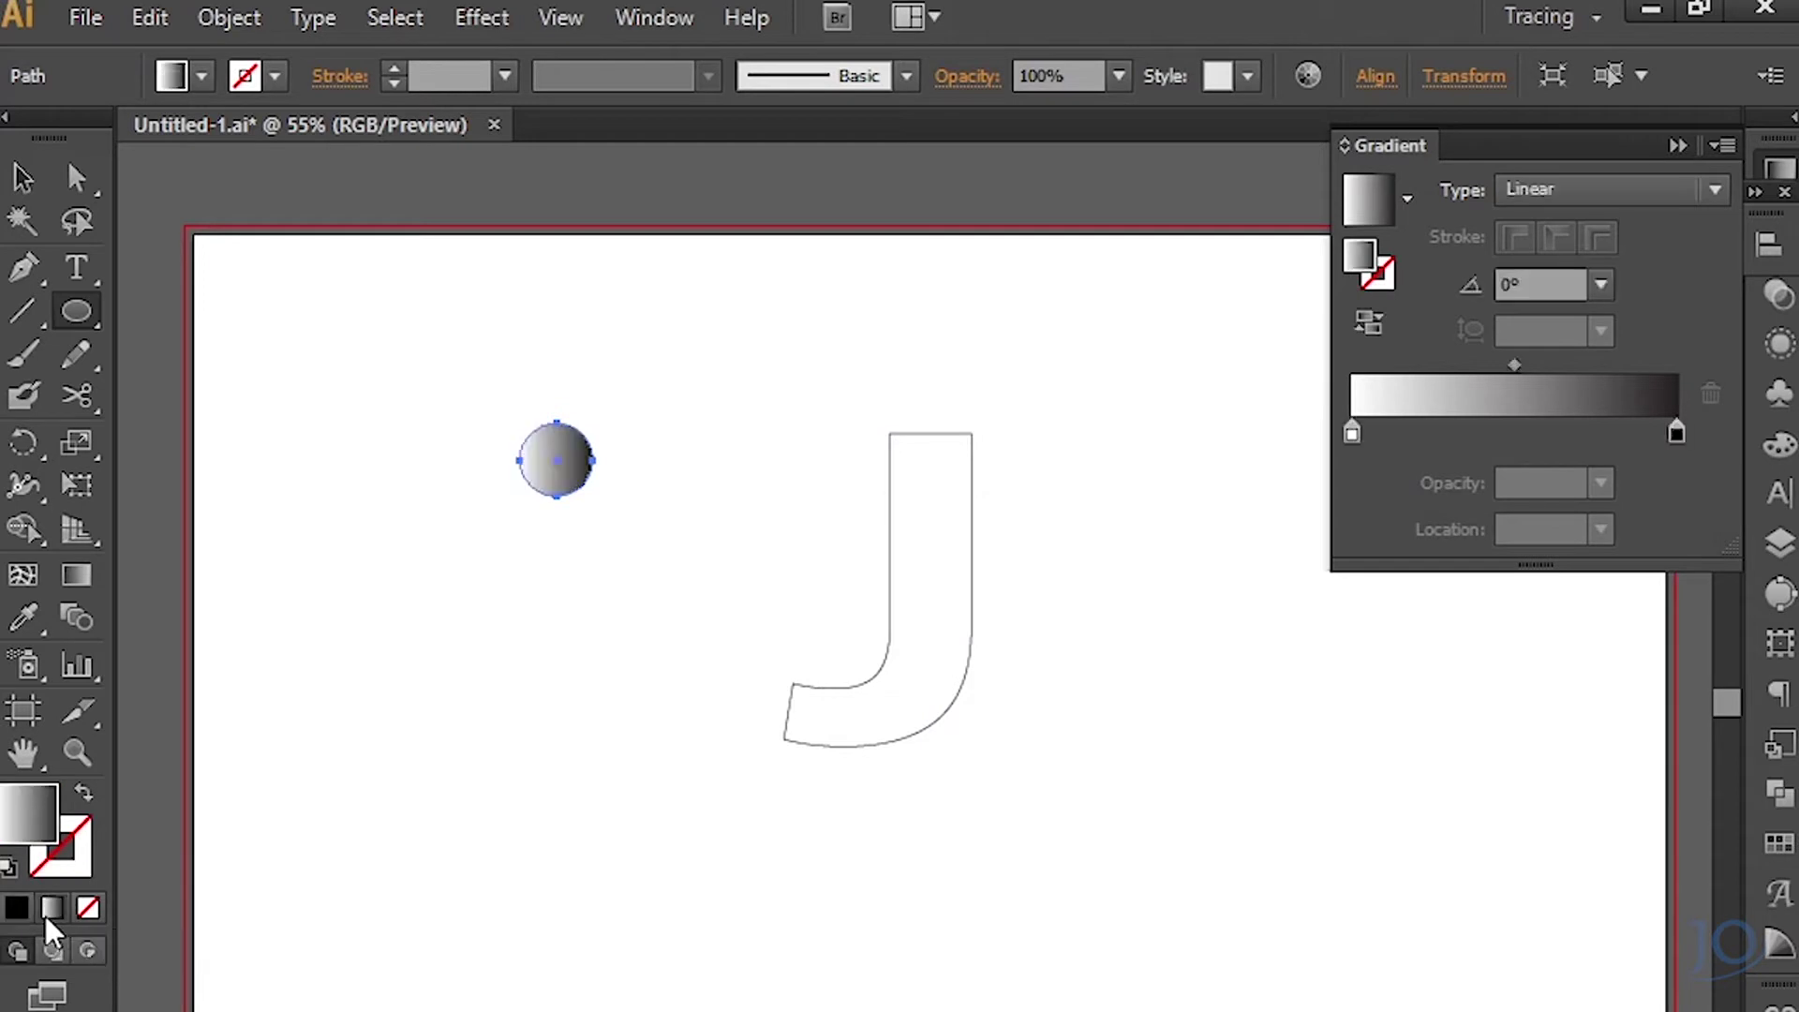
{"action": "double_click", "coordinate": [1352, 434]}
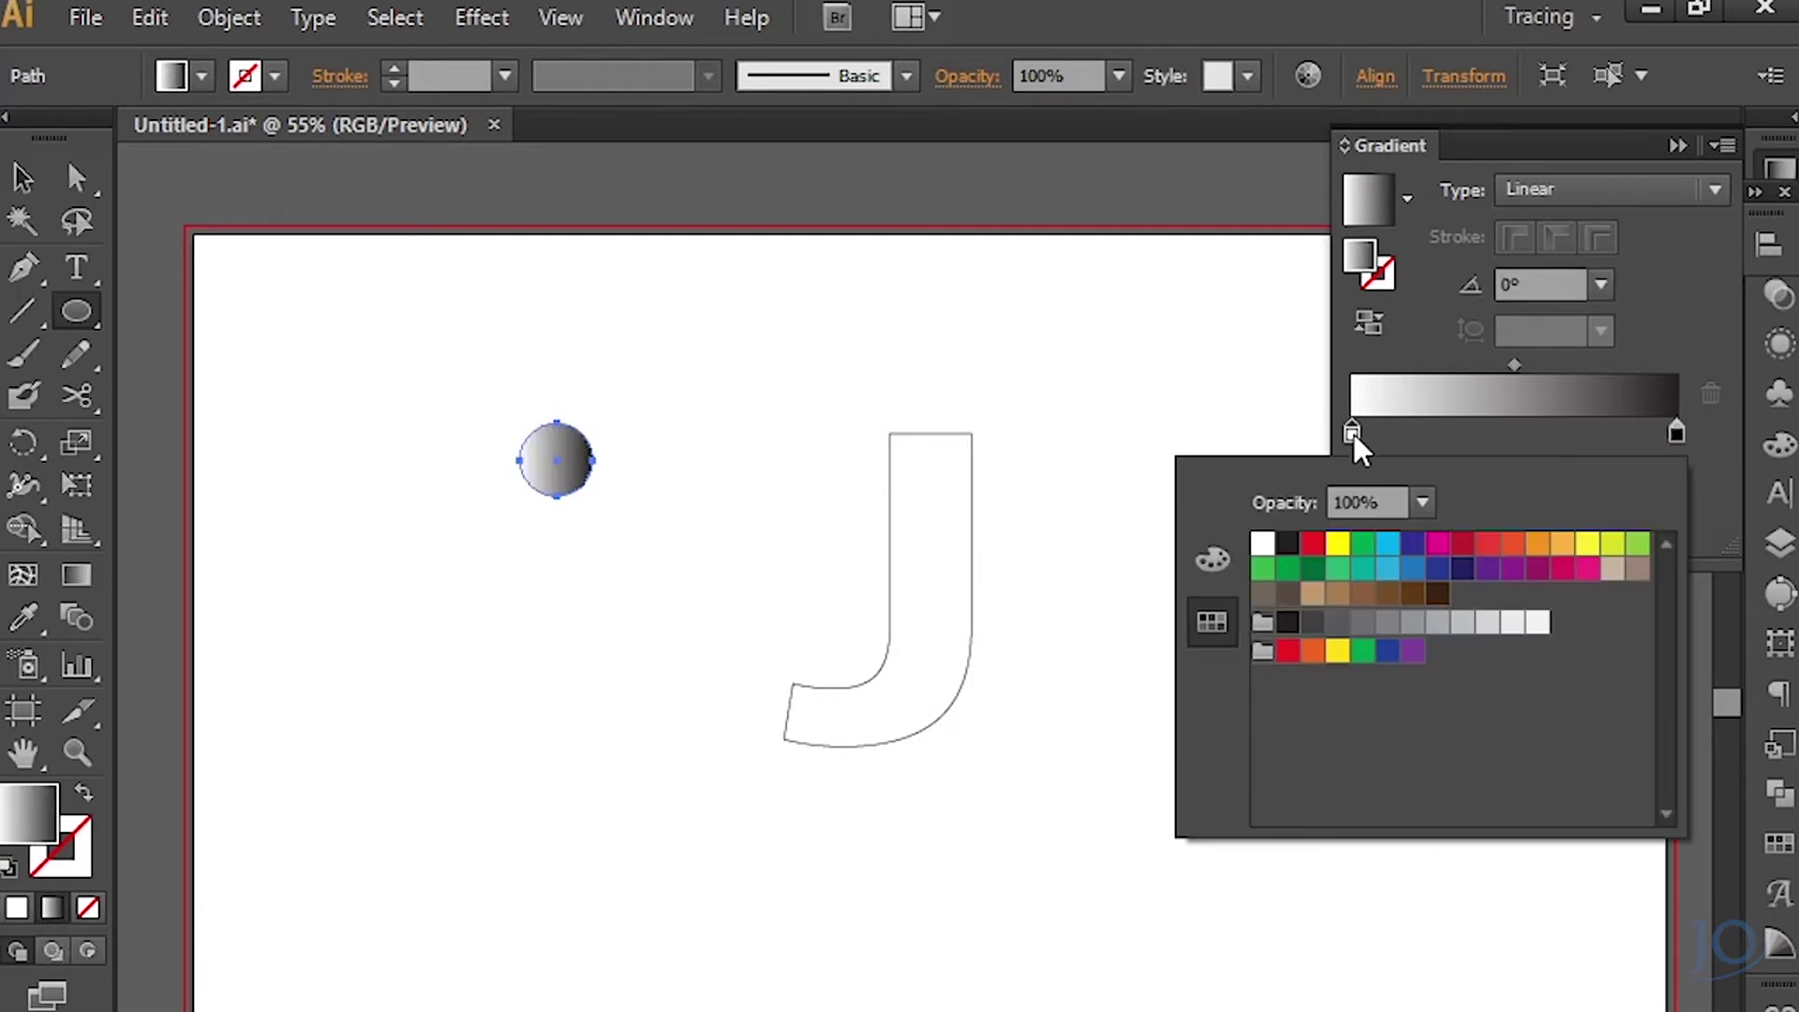
{"action": "left_click", "coordinate": [1412, 568]}
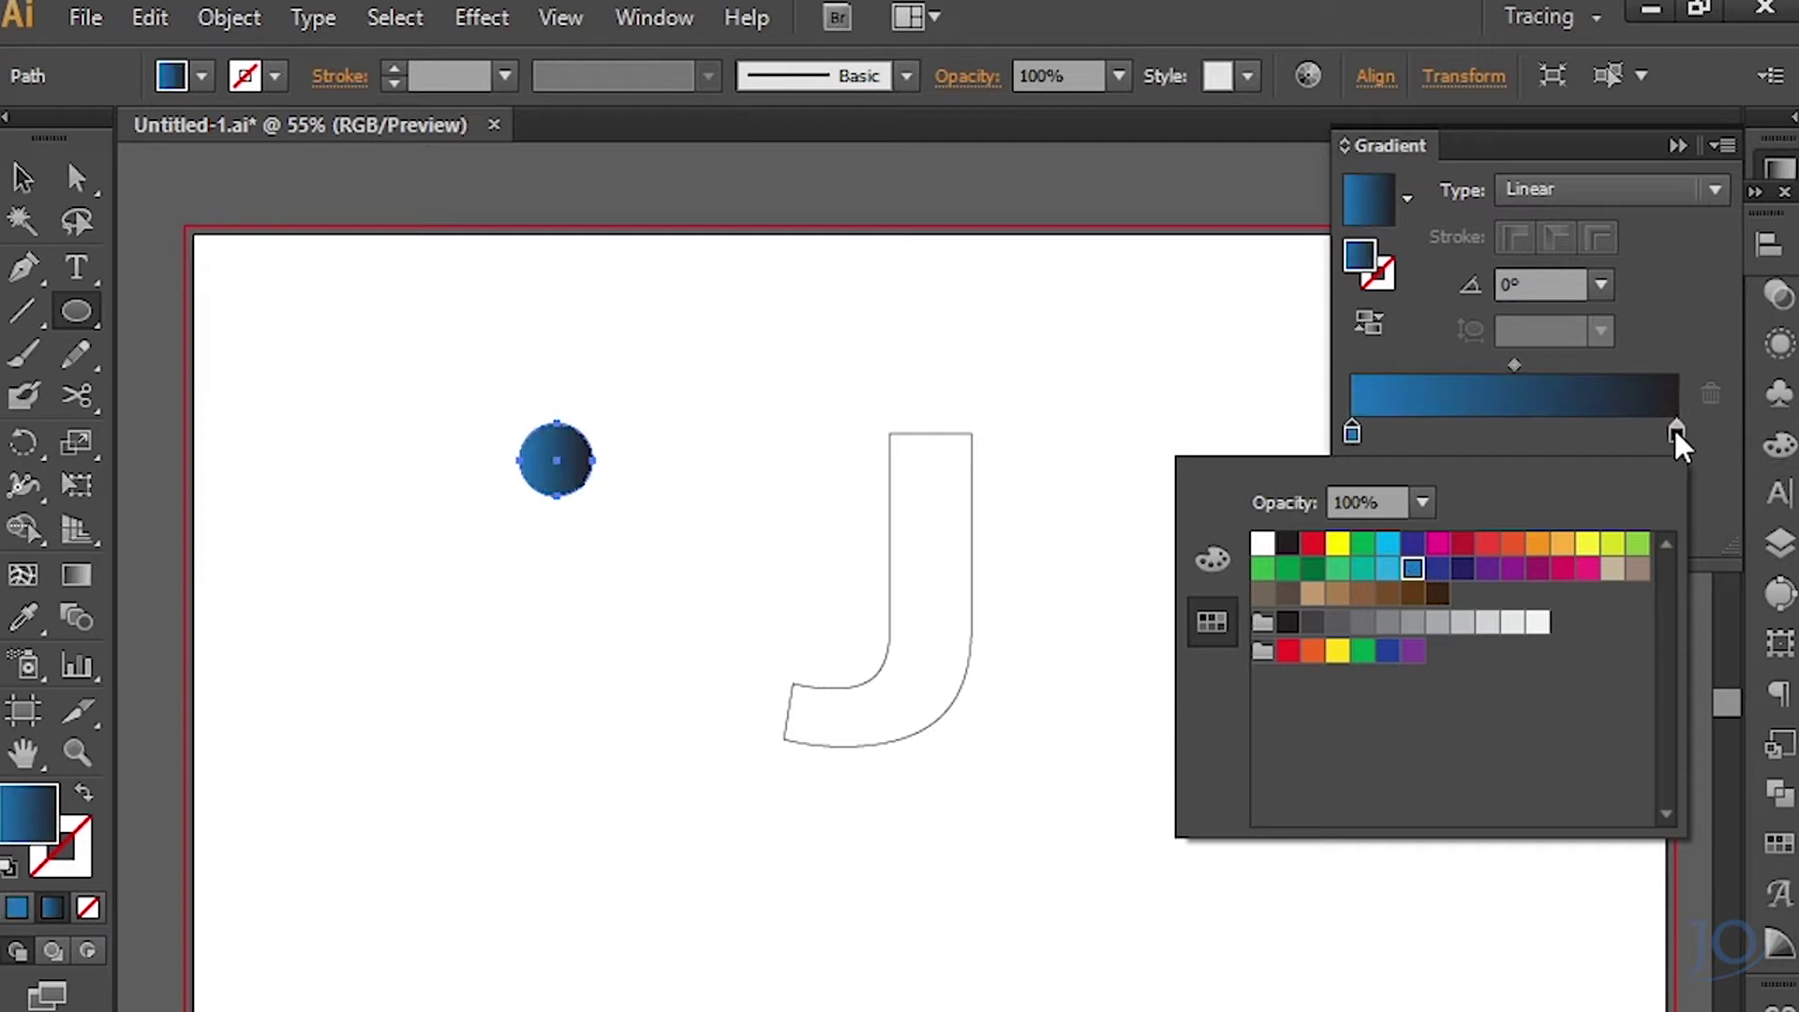
{"action": "left_click", "coordinate": [1674, 429]}
{"action": "double_click", "coordinate": [1674, 429]}
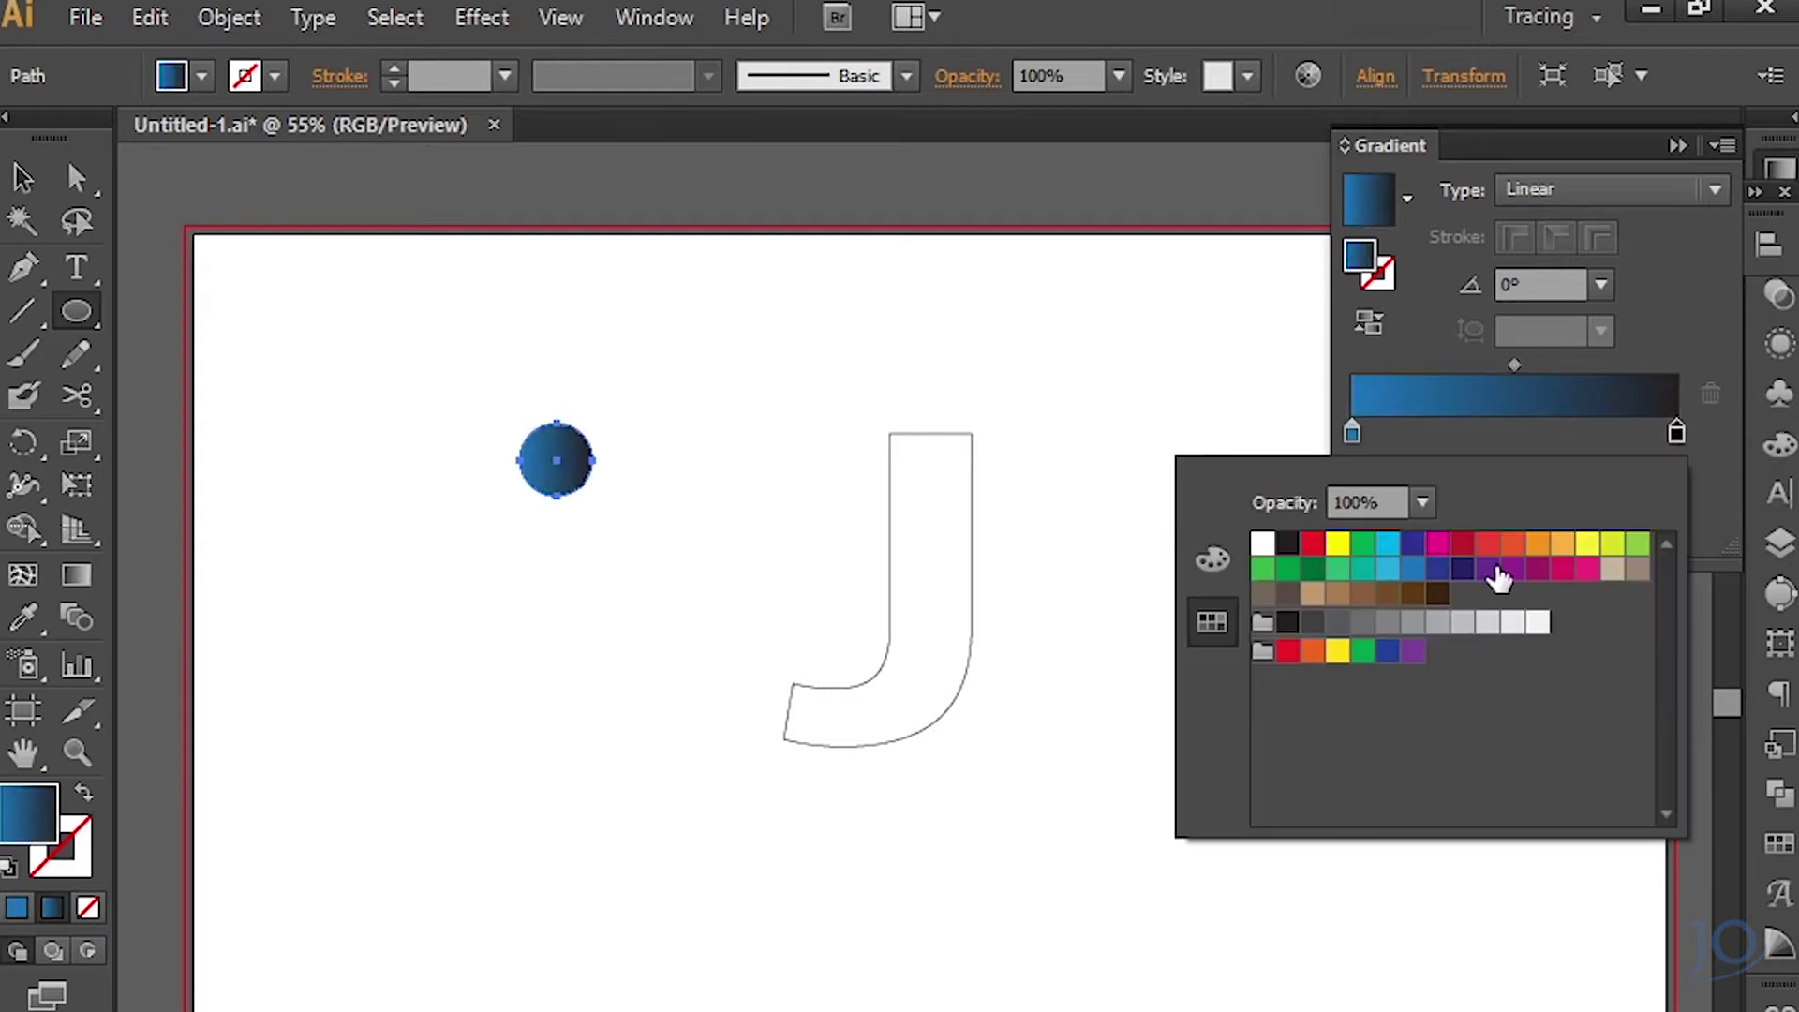
{"action": "left_click", "coordinate": [1439, 568]}
Duplicate the gradient circle below the original.
{"action": "key", "text": "Escape"}
{"action": "key", "text": "v"}
{"action": "left_click_drag", "start_coordinate": [563, 473], "coordinate": [563, 619]}
Blend the two circles into a capsule, then ungroup the J and release its compound path.
{"action": "left_click", "coordinate": [229, 17]}
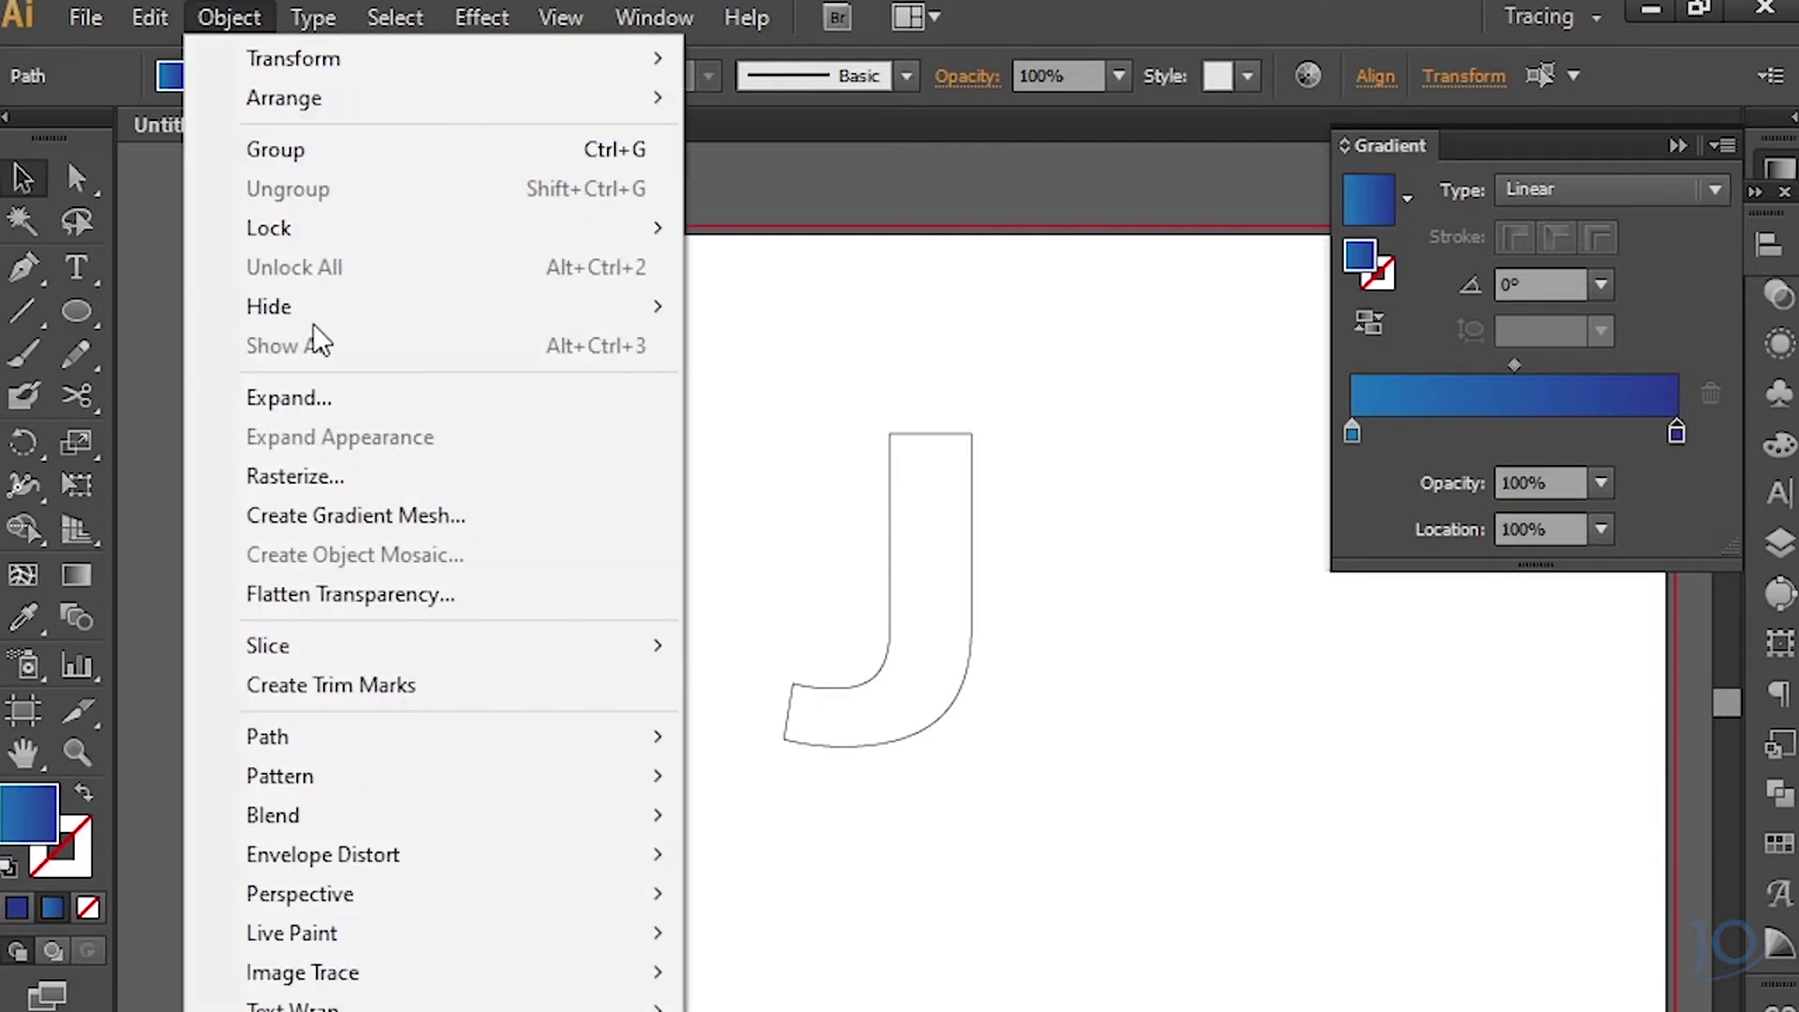
{"action": "left_click", "coordinate": [770, 812]}
{"action": "left_click", "coordinate": [969, 604]}
{"action": "right_click", "coordinate": [975, 611]}
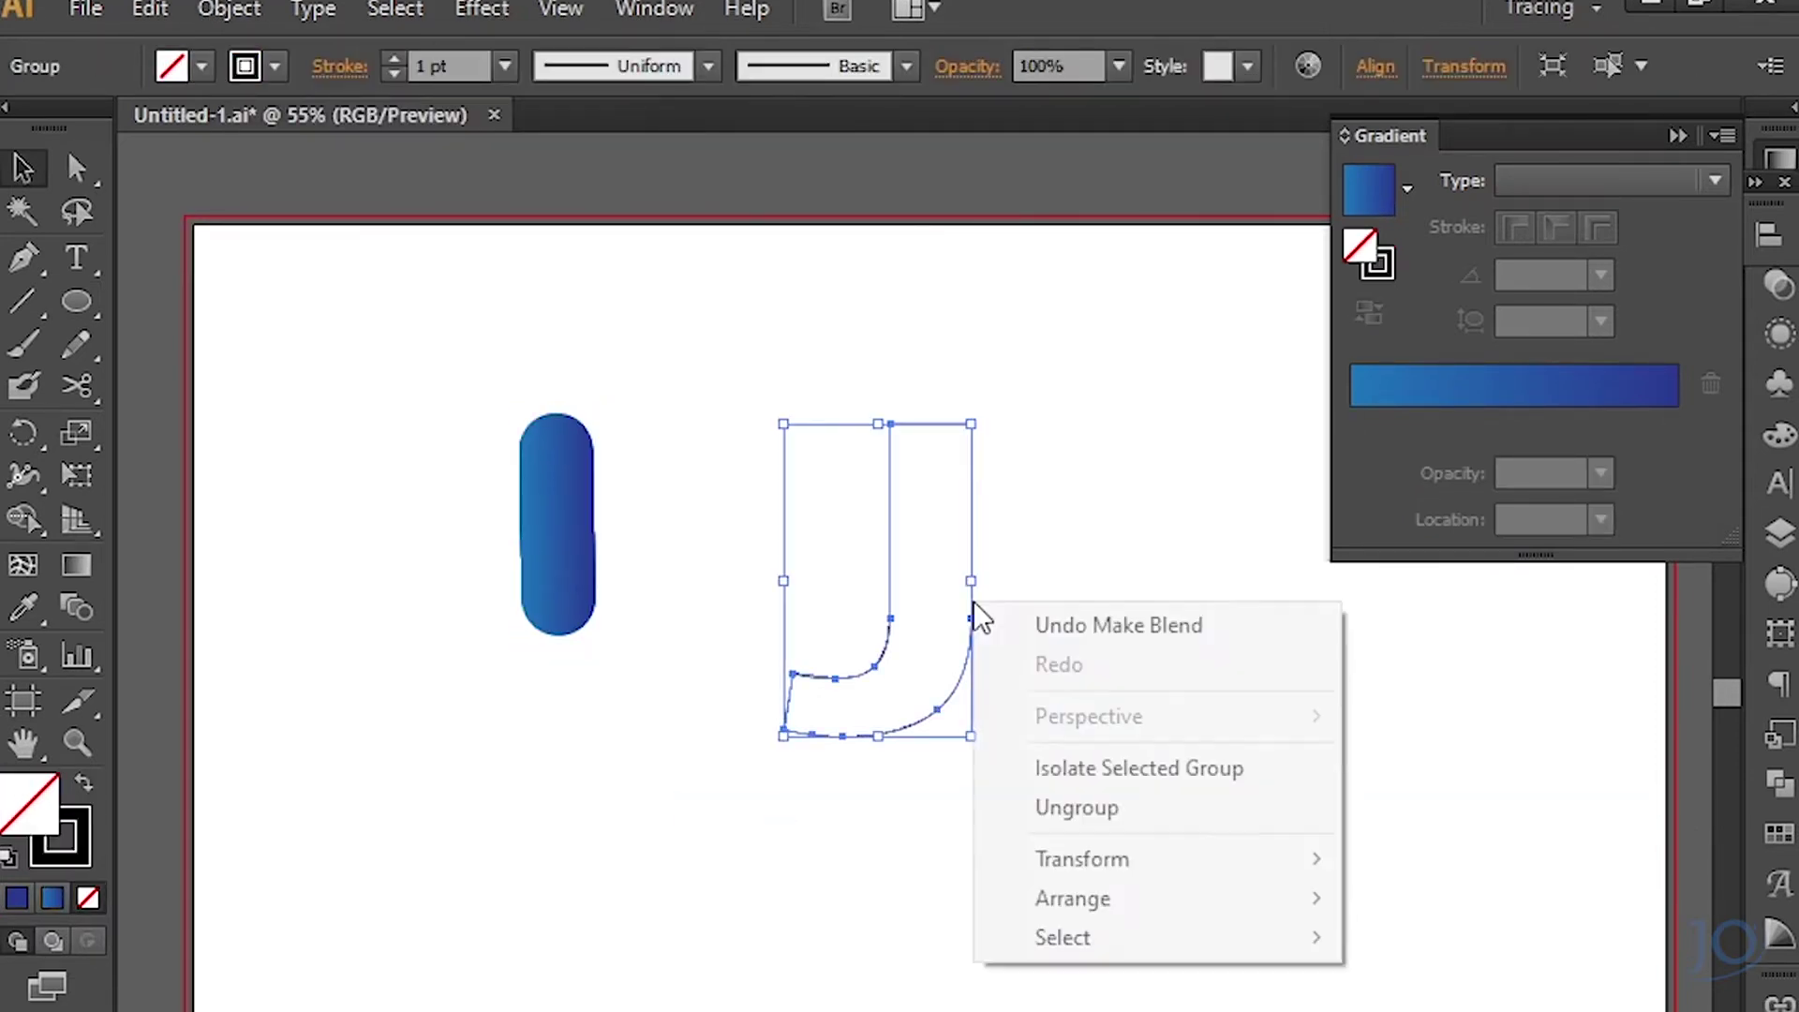
{"action": "left_click", "coordinate": [1082, 817]}
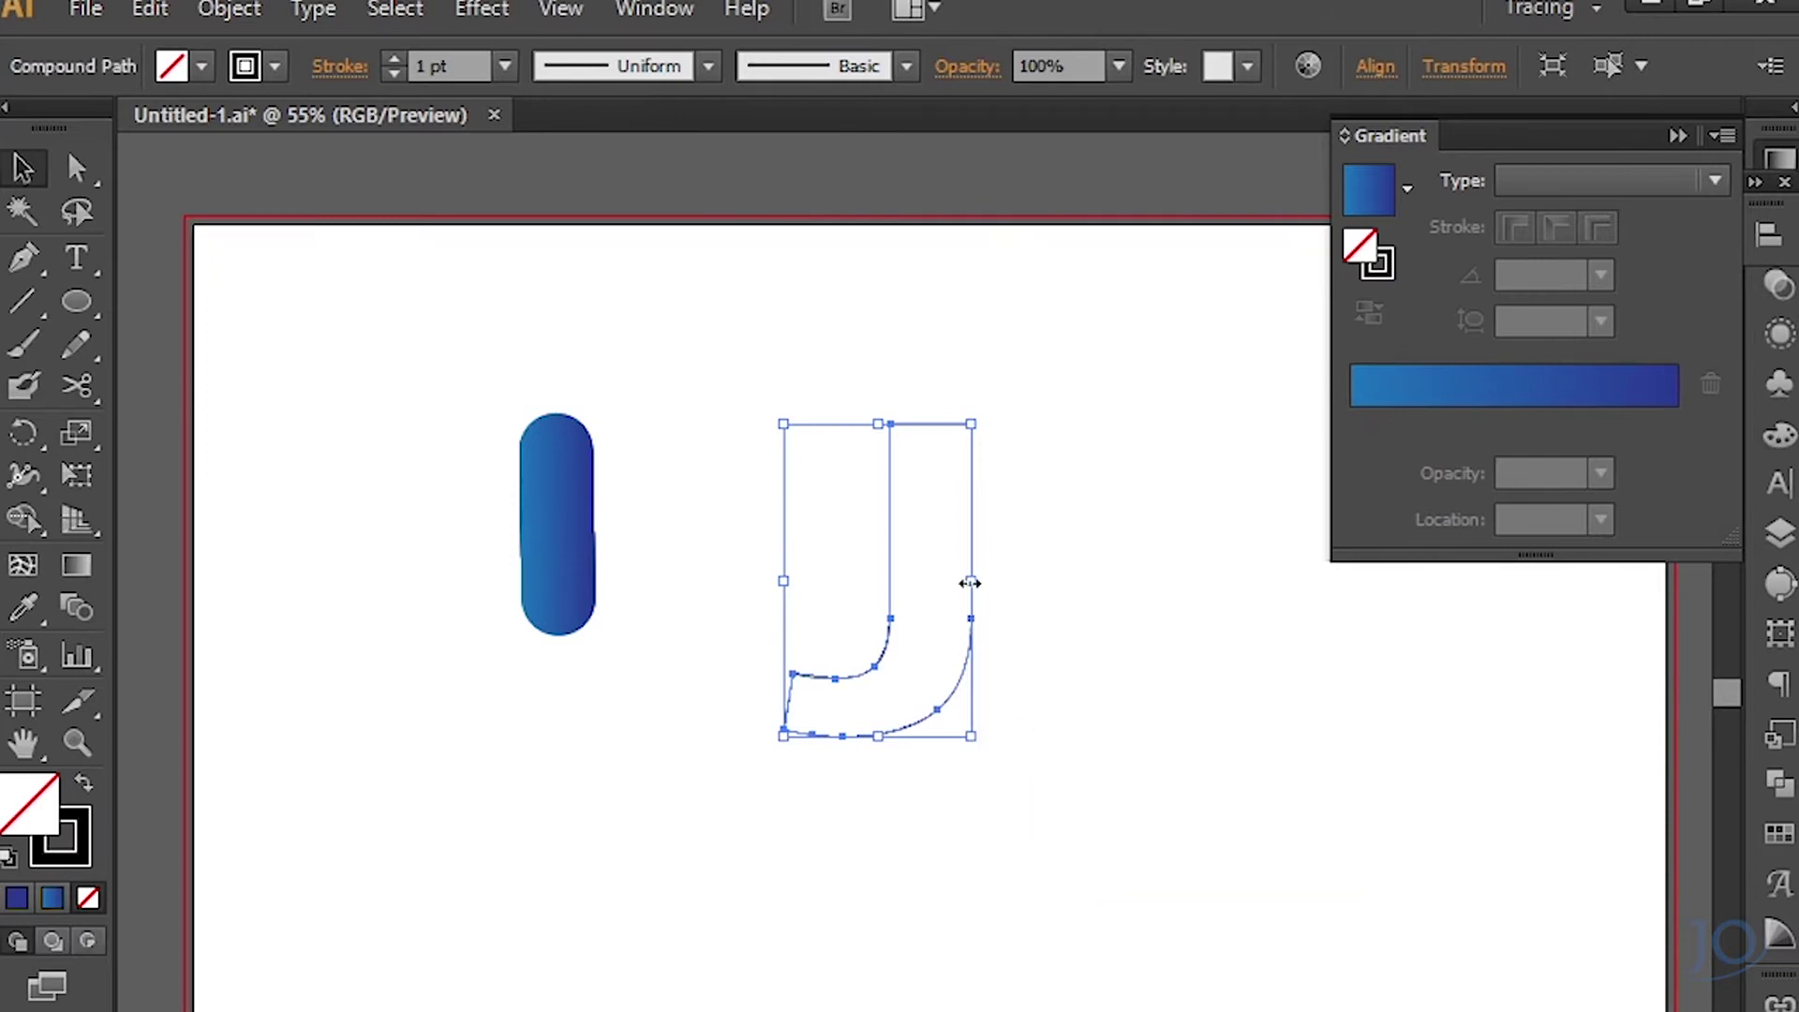
{"action": "right_click", "coordinate": [975, 599]}
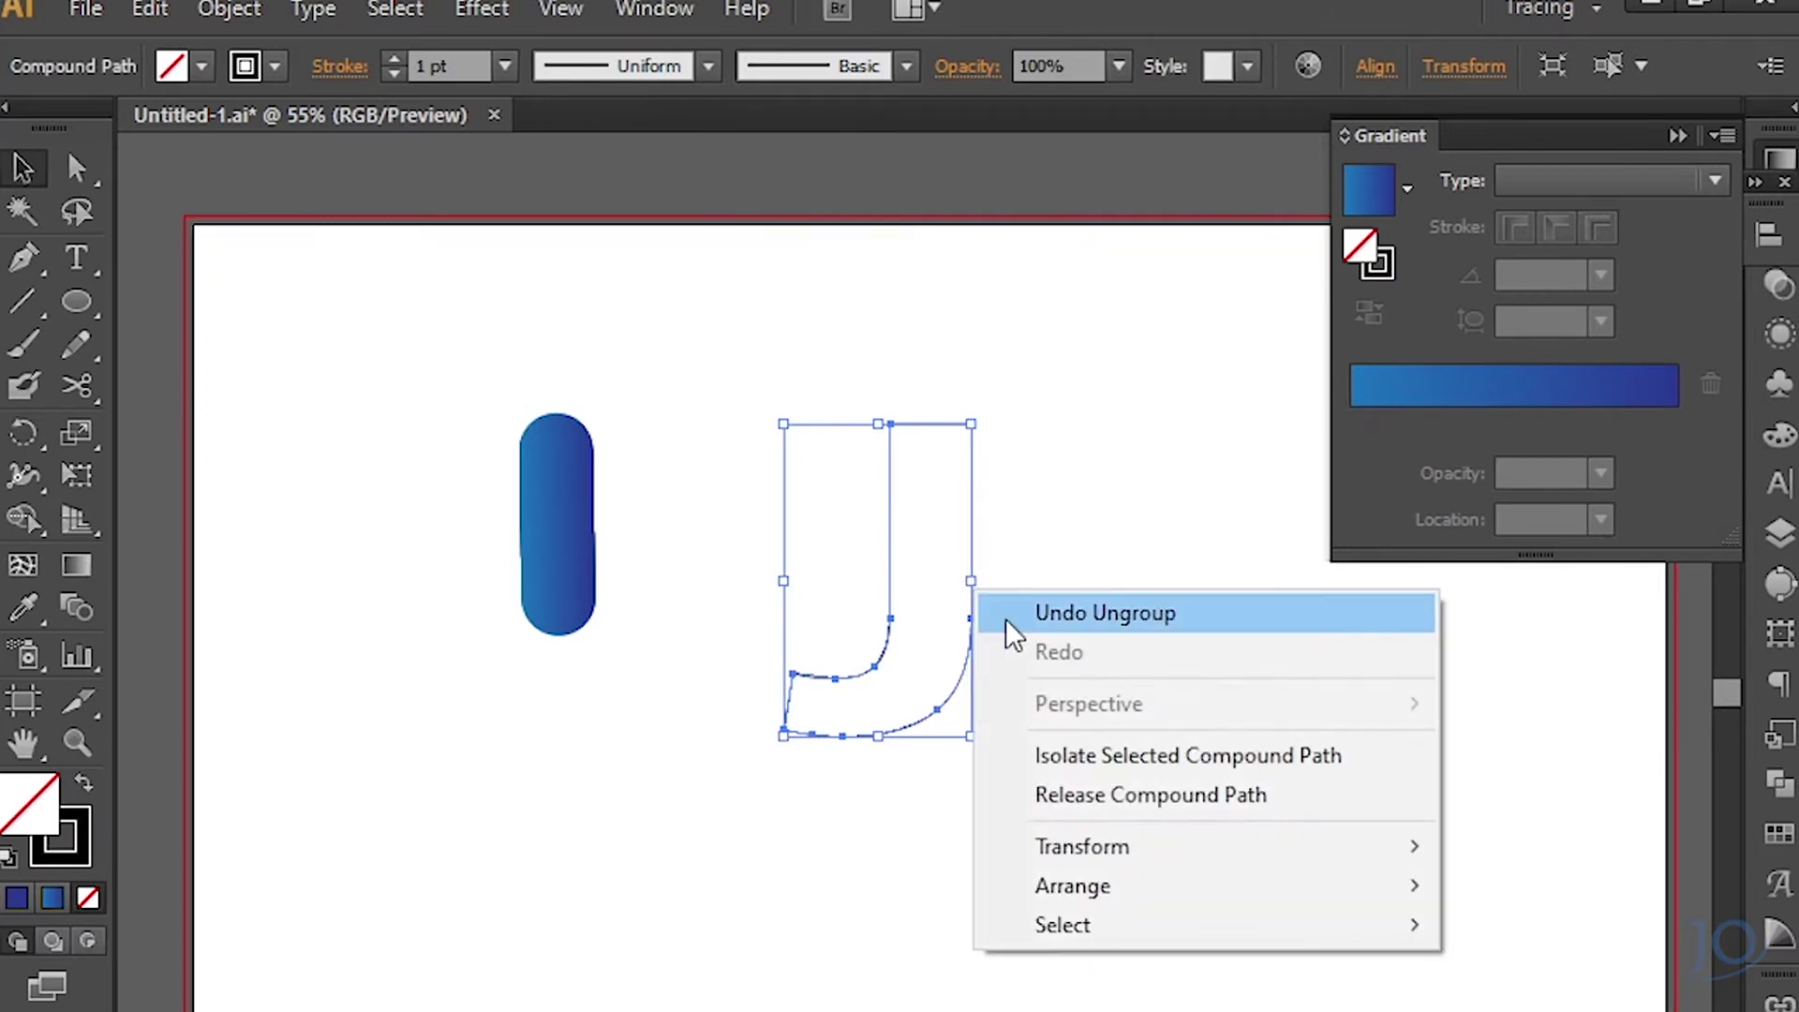
{"action": "left_click", "coordinate": [1087, 795]}
Replace the capsule blend's spine with the J path to form a blue tube J.
{"action": "left_click_drag", "start_coordinate": [422, 362], "coordinate": [1021, 624]}
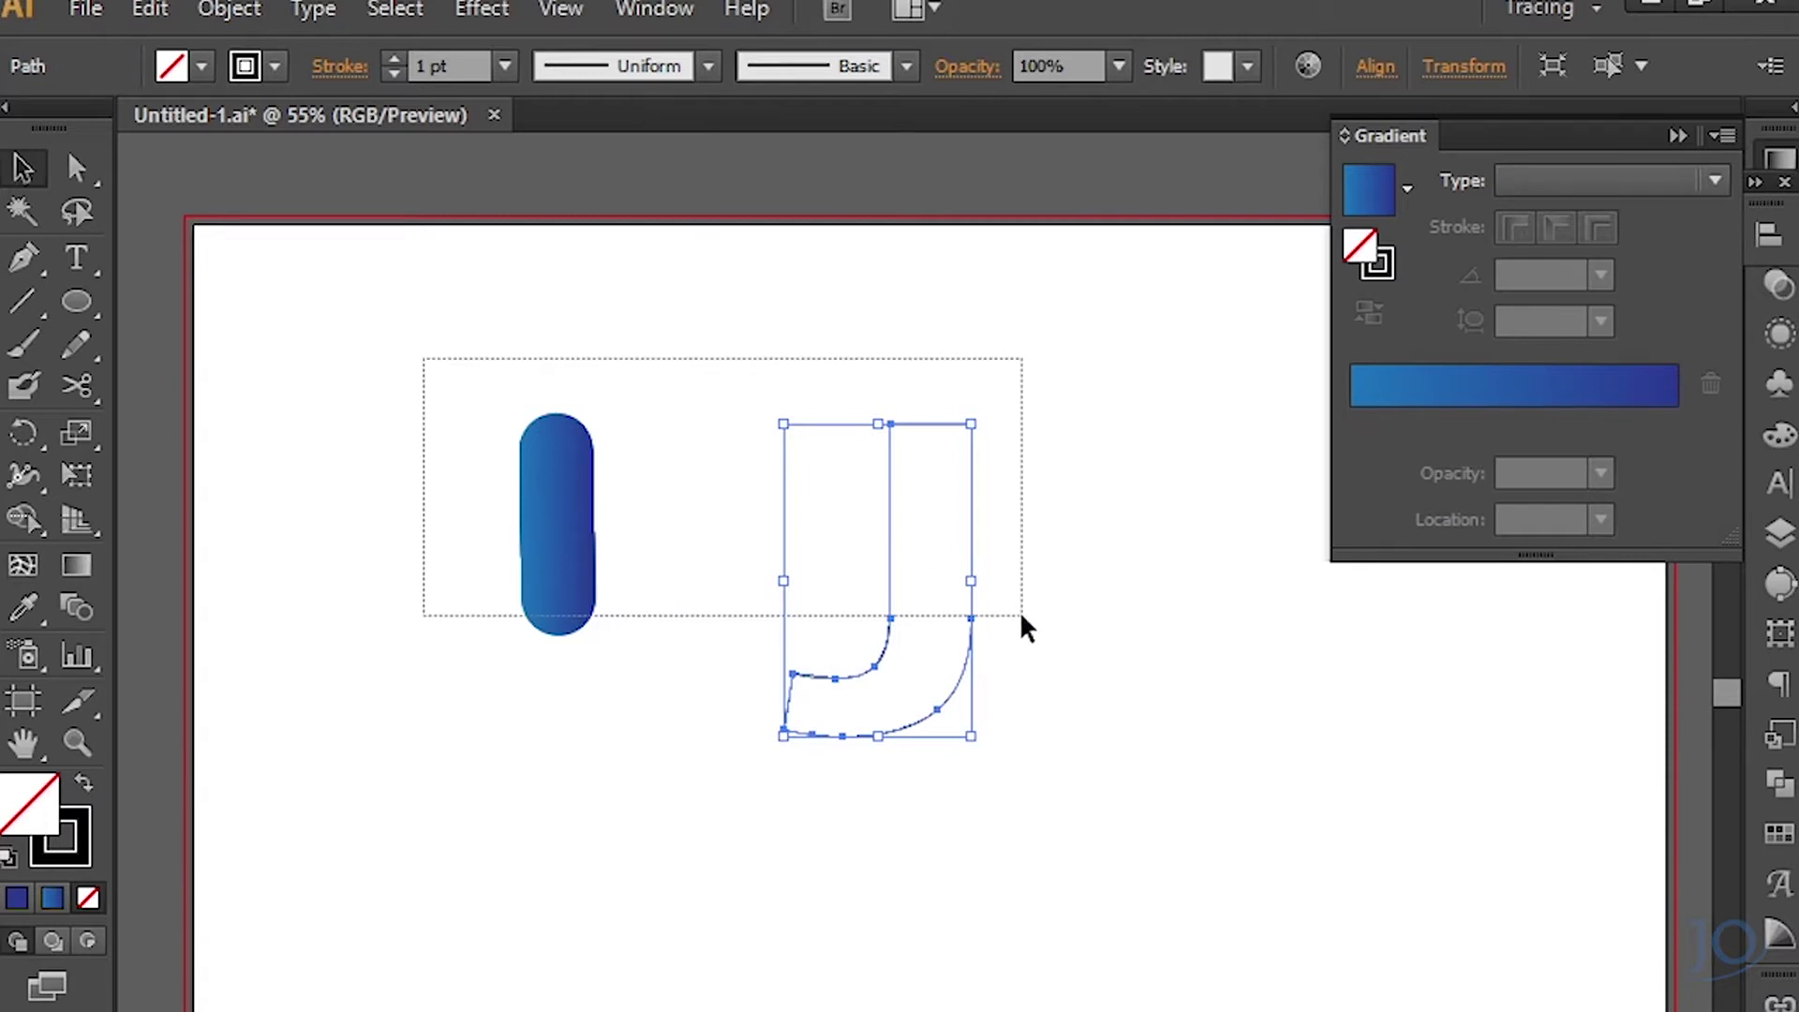
{"action": "left_click", "coordinate": [201, 11]}
{"action": "mouse_move", "coordinate": [273, 806]}
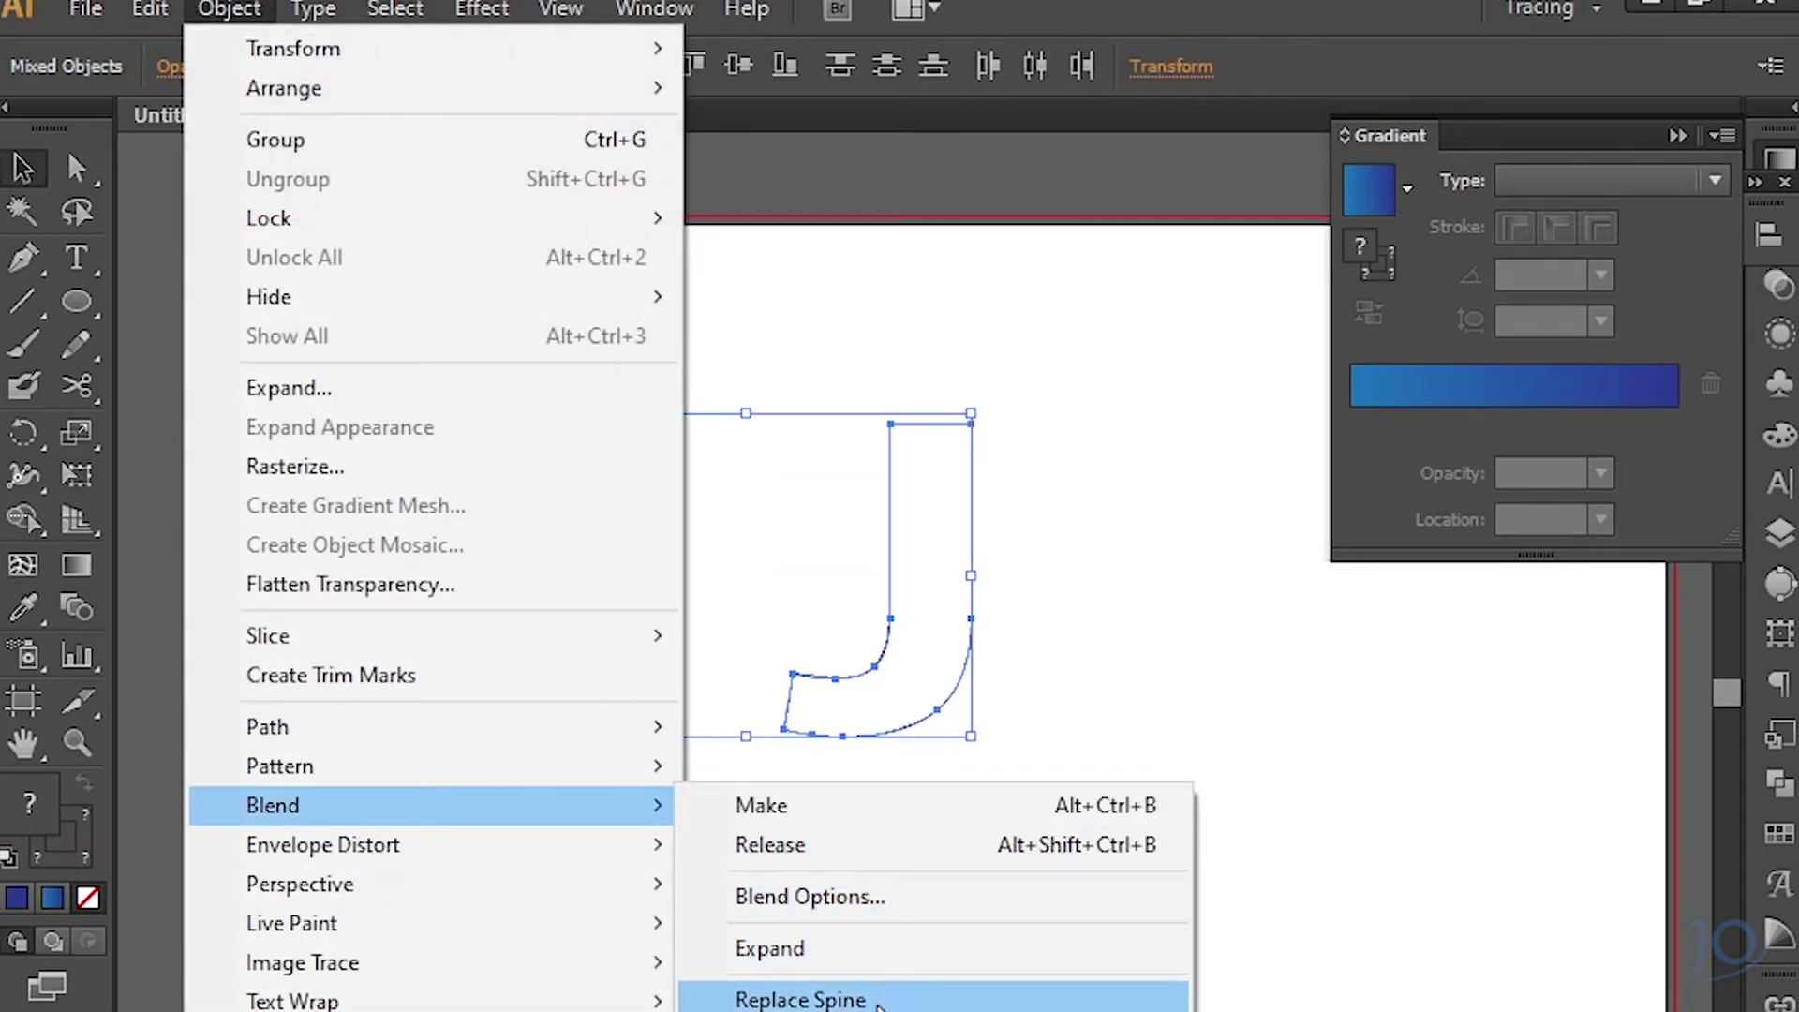
{"action": "left_click", "coordinate": [879, 1001]}
{"action": "key", "text": "ctrl+shift+a"}
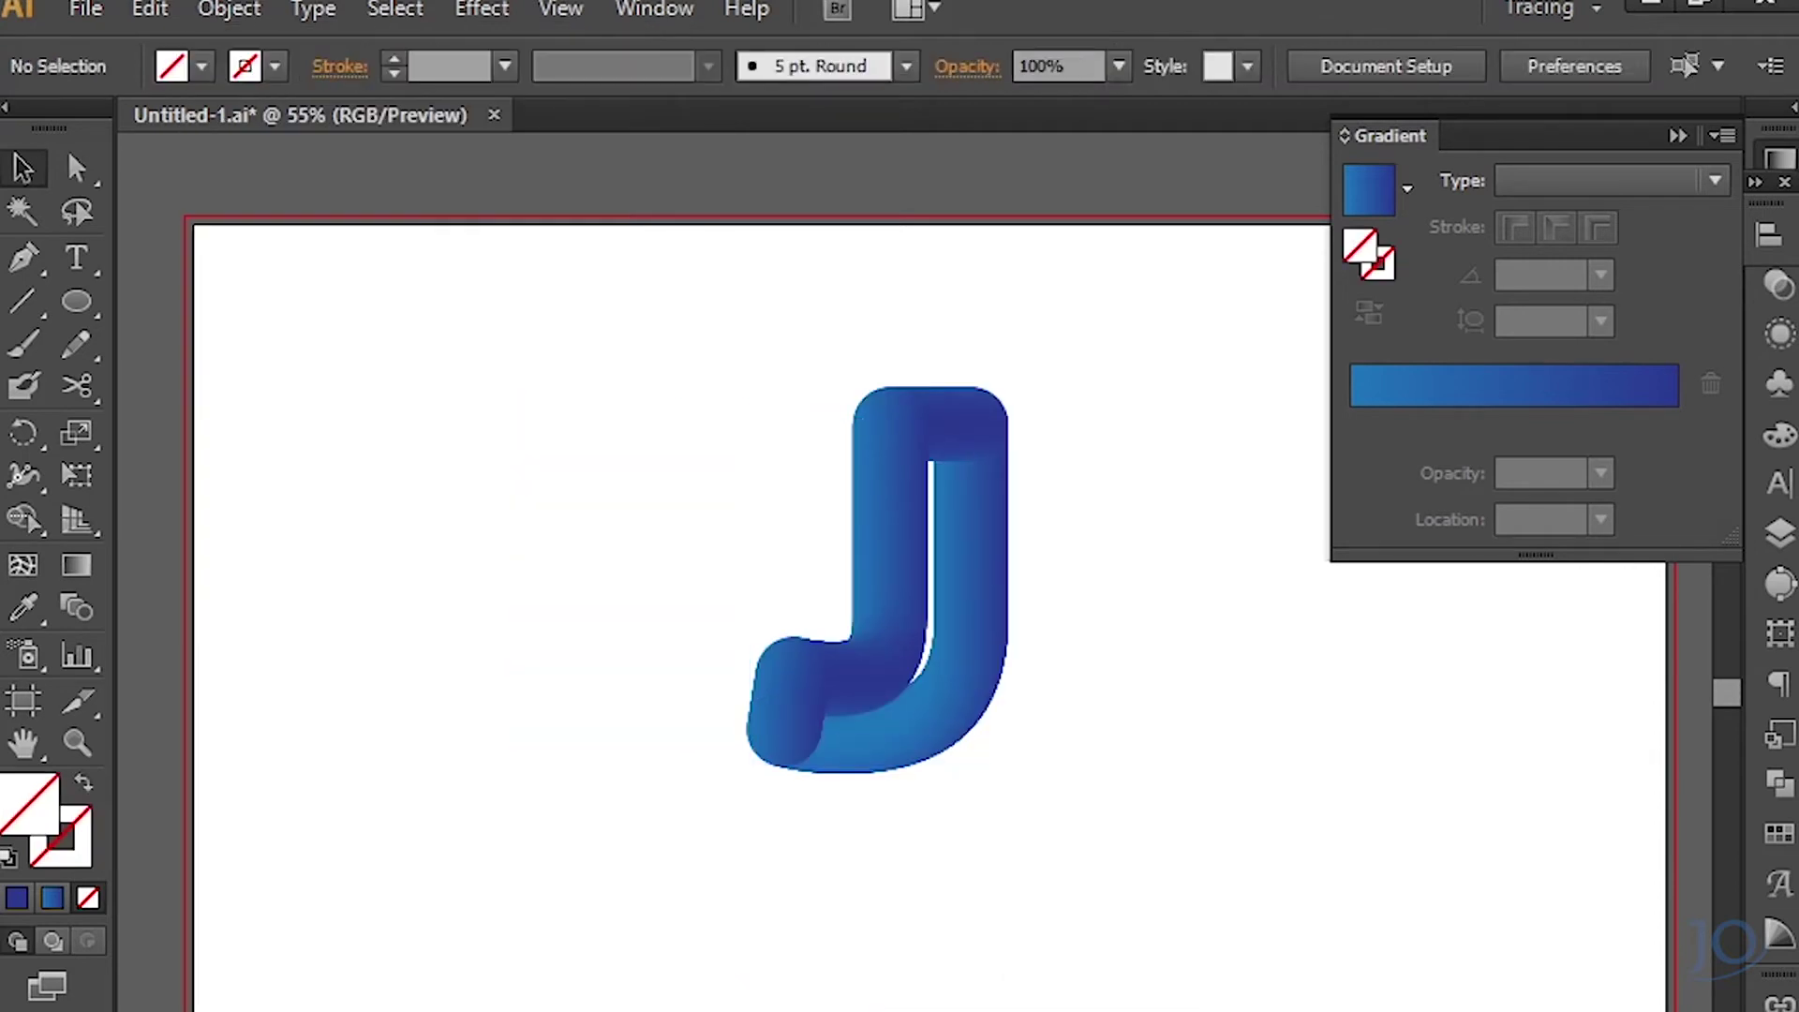
Duplicate the tube J to the lower right and draw a freehand curly tail curve.
{"action": "left_click_drag", "start_coordinate": [947, 698], "coordinate": [1259, 836], "text": "alt"}
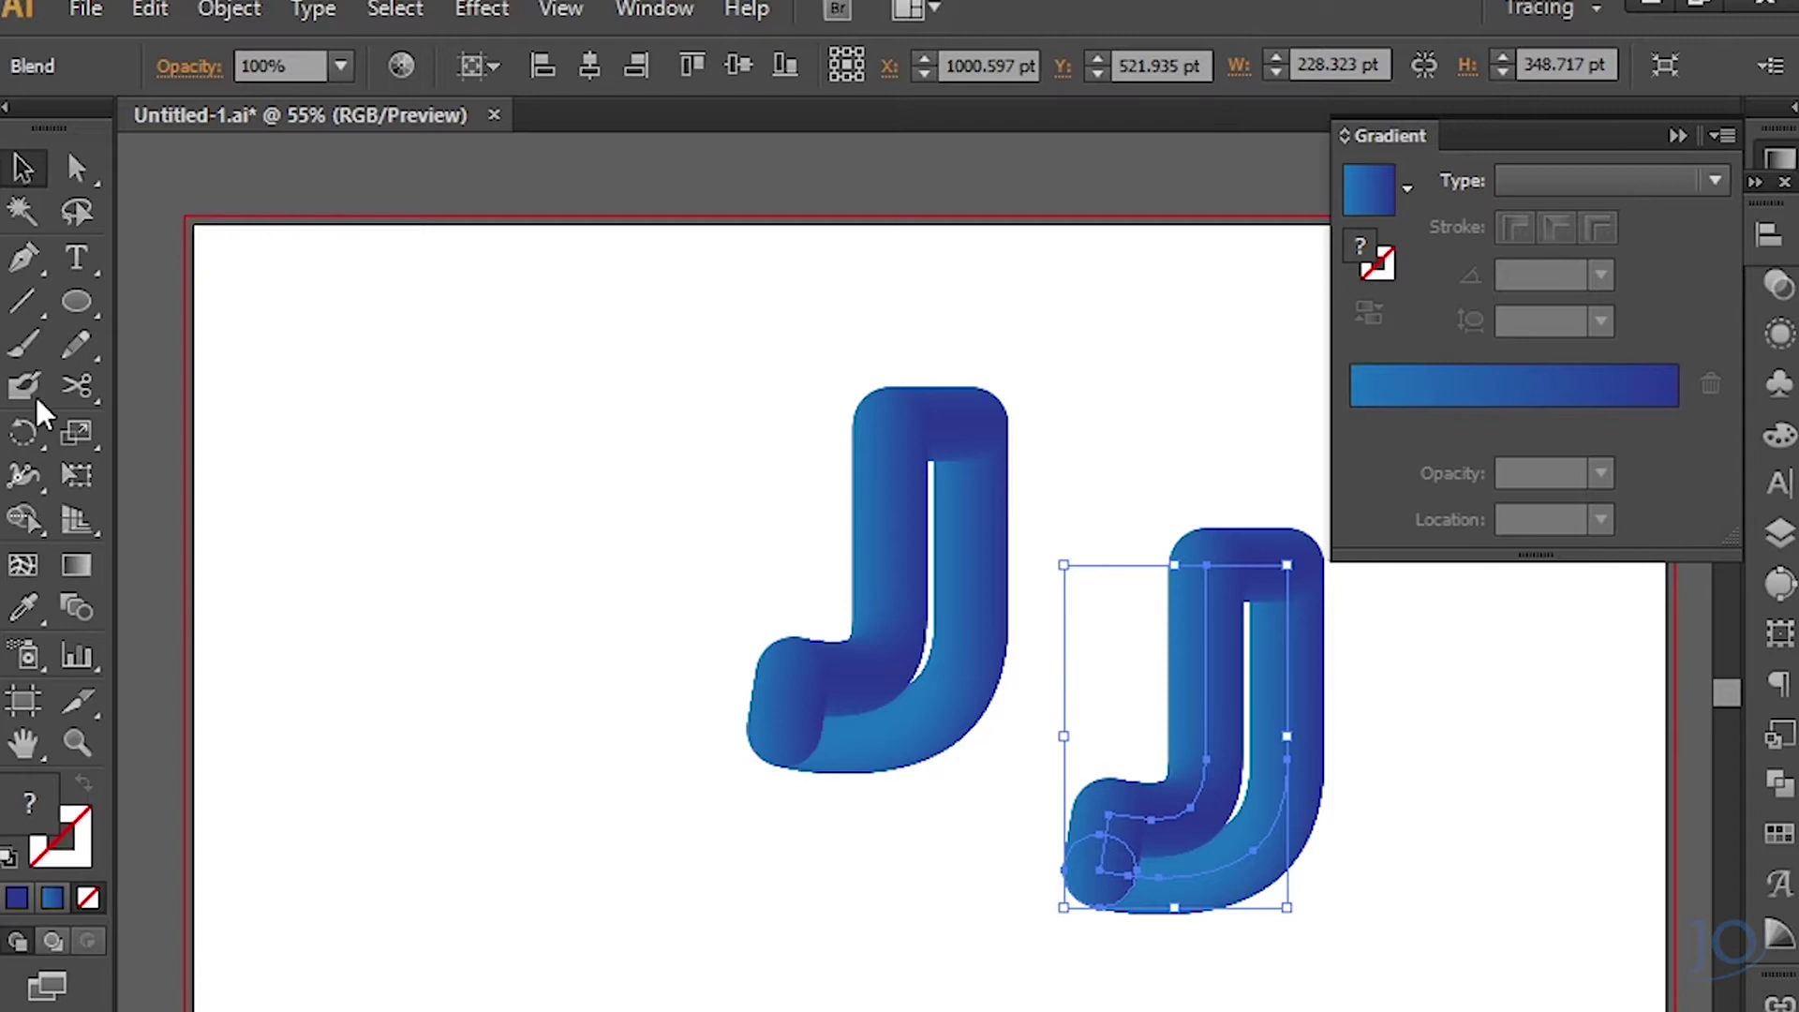
{"action": "left_click", "coordinate": [79, 348]}
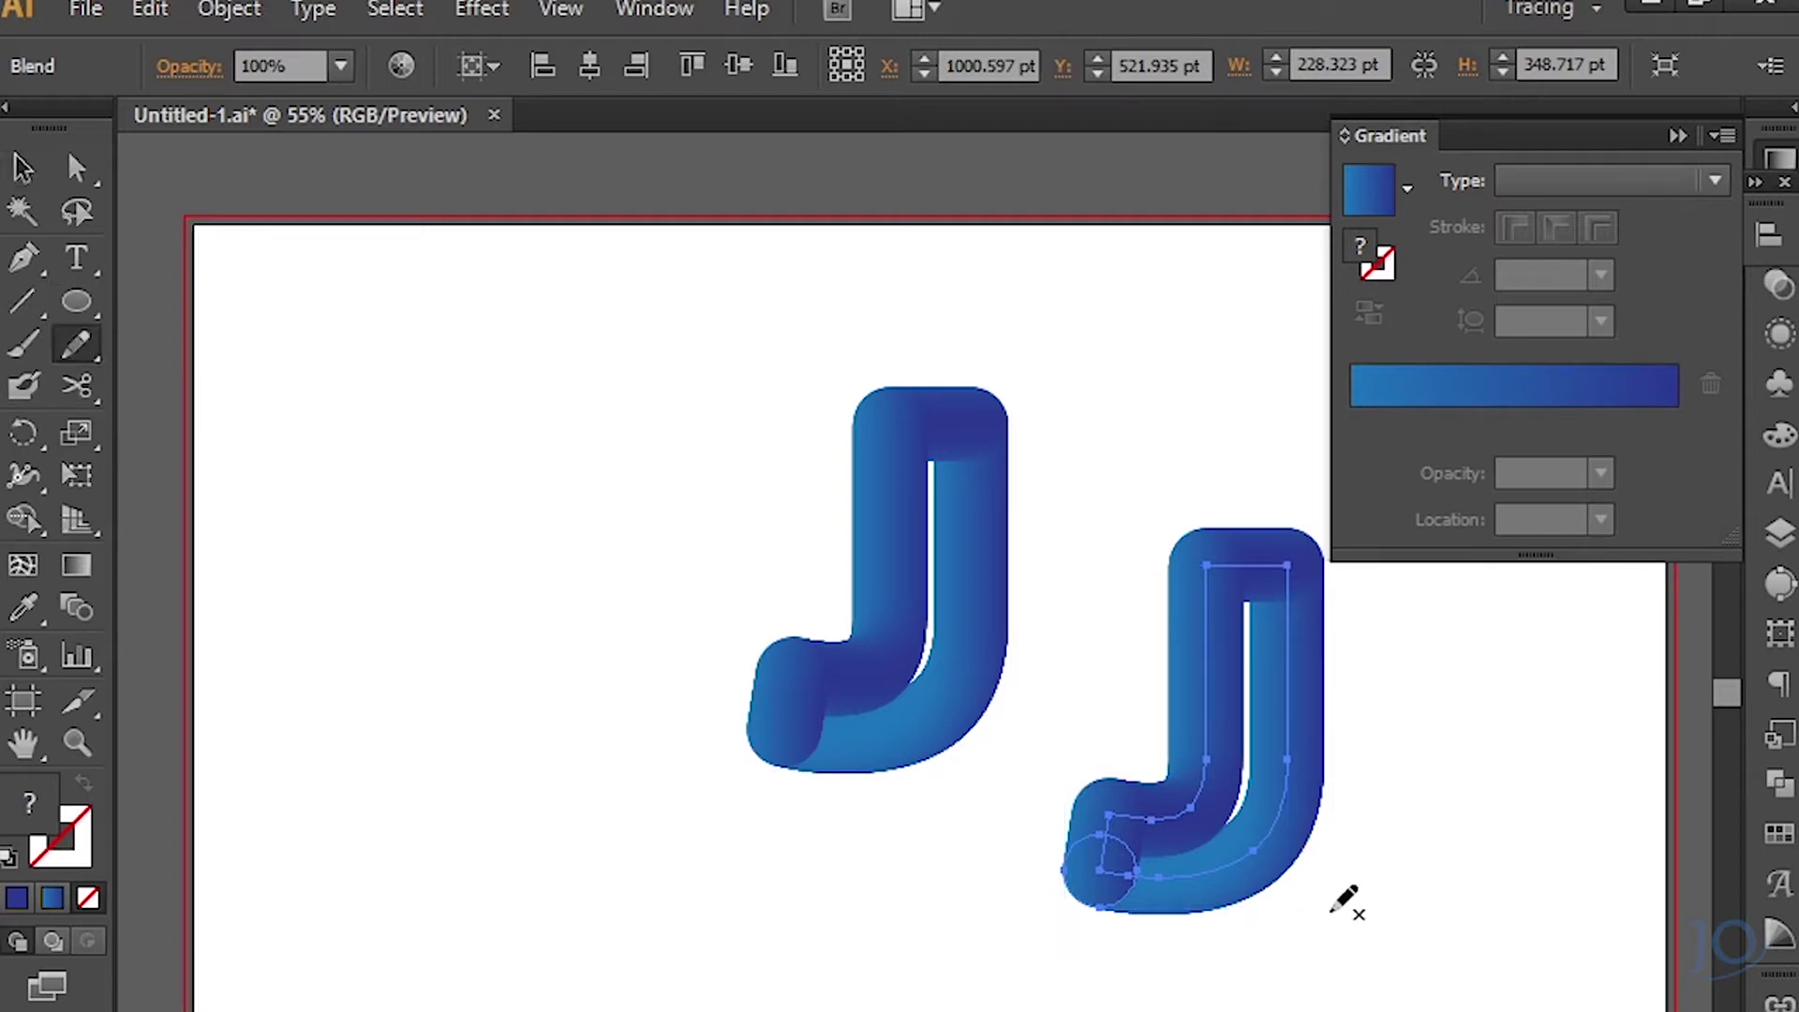
{"action": "left_click_drag", "start_coordinate": [1304, 848], "coordinate": [1468, 736]}
{"action": "key", "text": "v"}
Replace the duplicate blend's spine with the S-shaped tail curve.
{"action": "left_click_drag", "start_coordinate": [1108, 554], "coordinate": [1506, 769]}
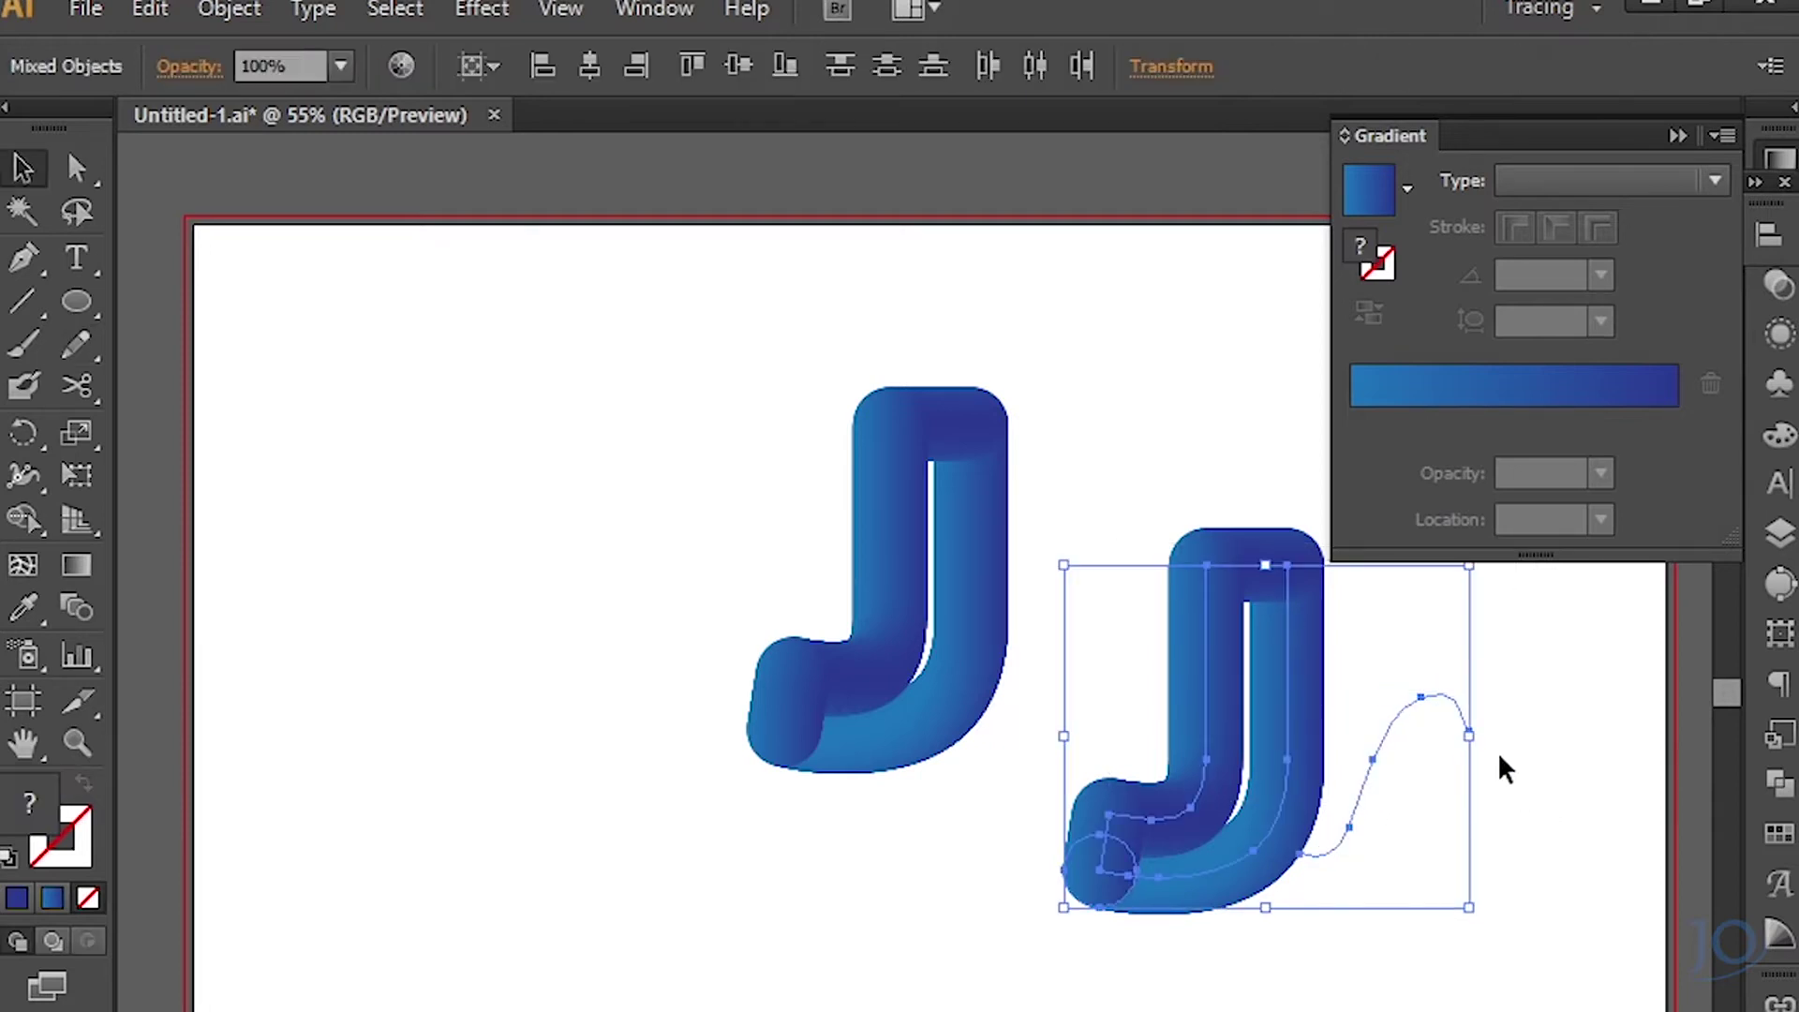
{"action": "left_click", "coordinate": [230, 11]}
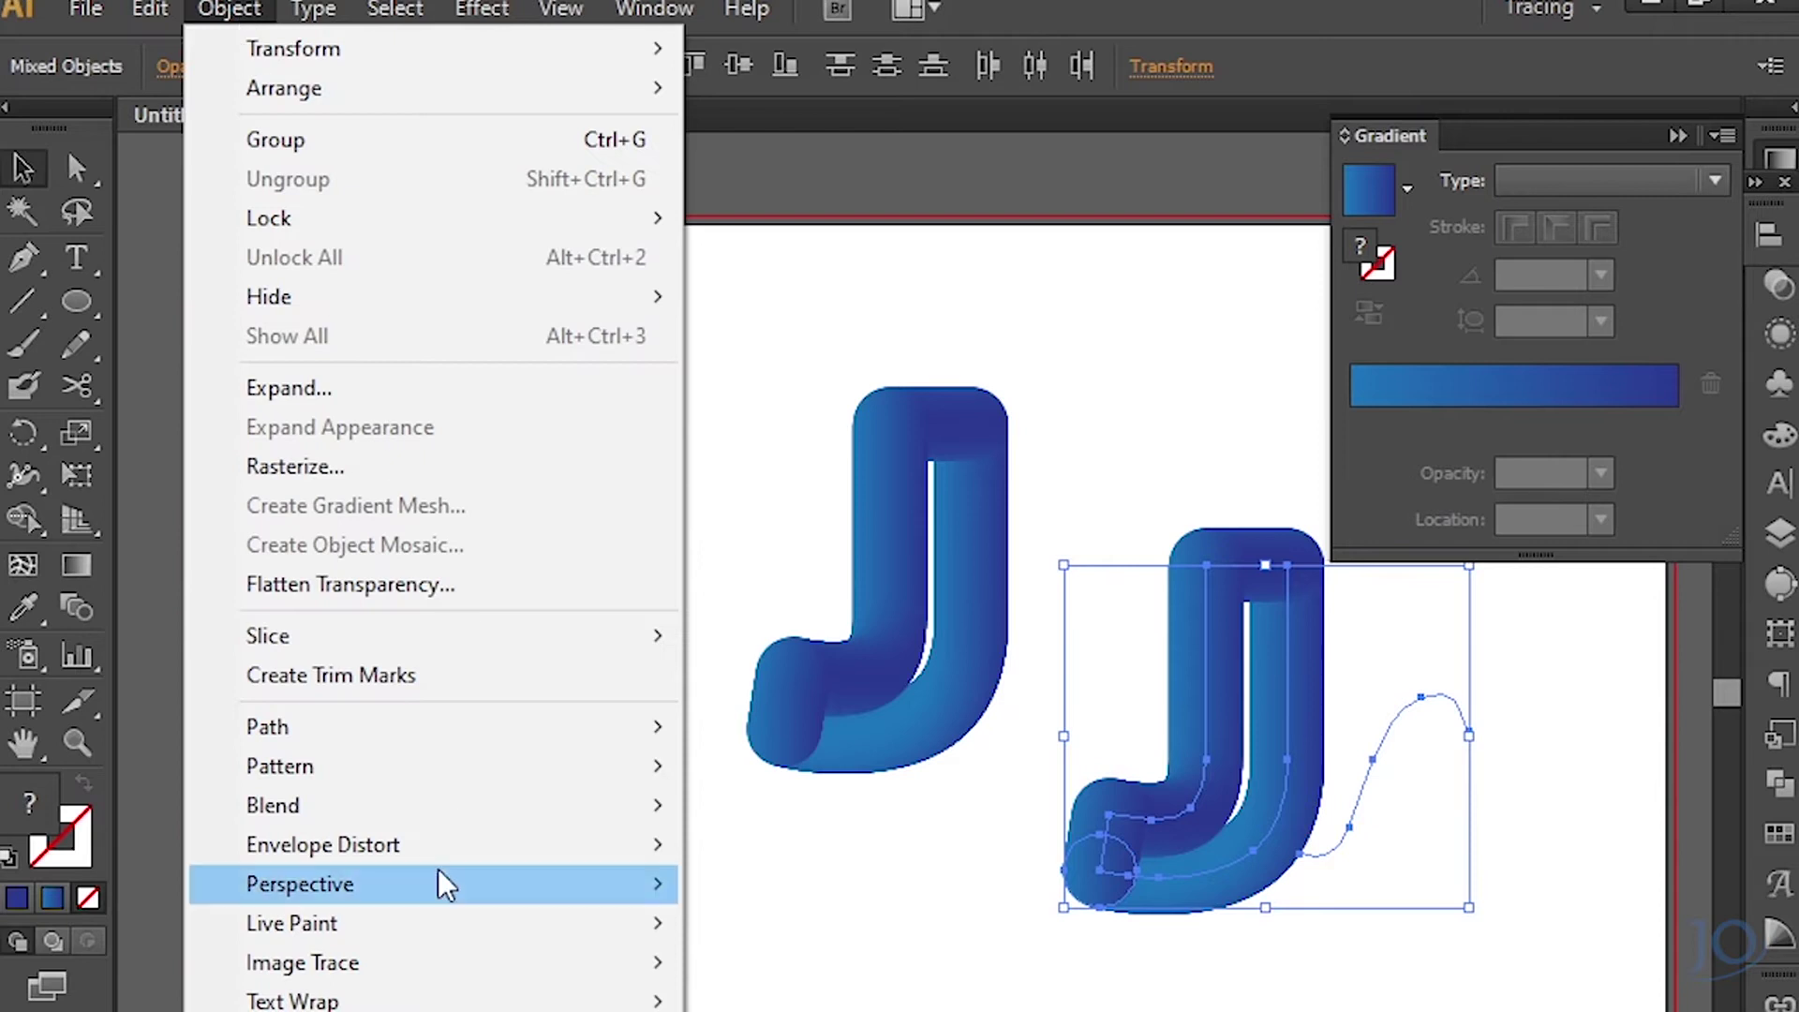
{"action": "mouse_move", "coordinate": [273, 806]}
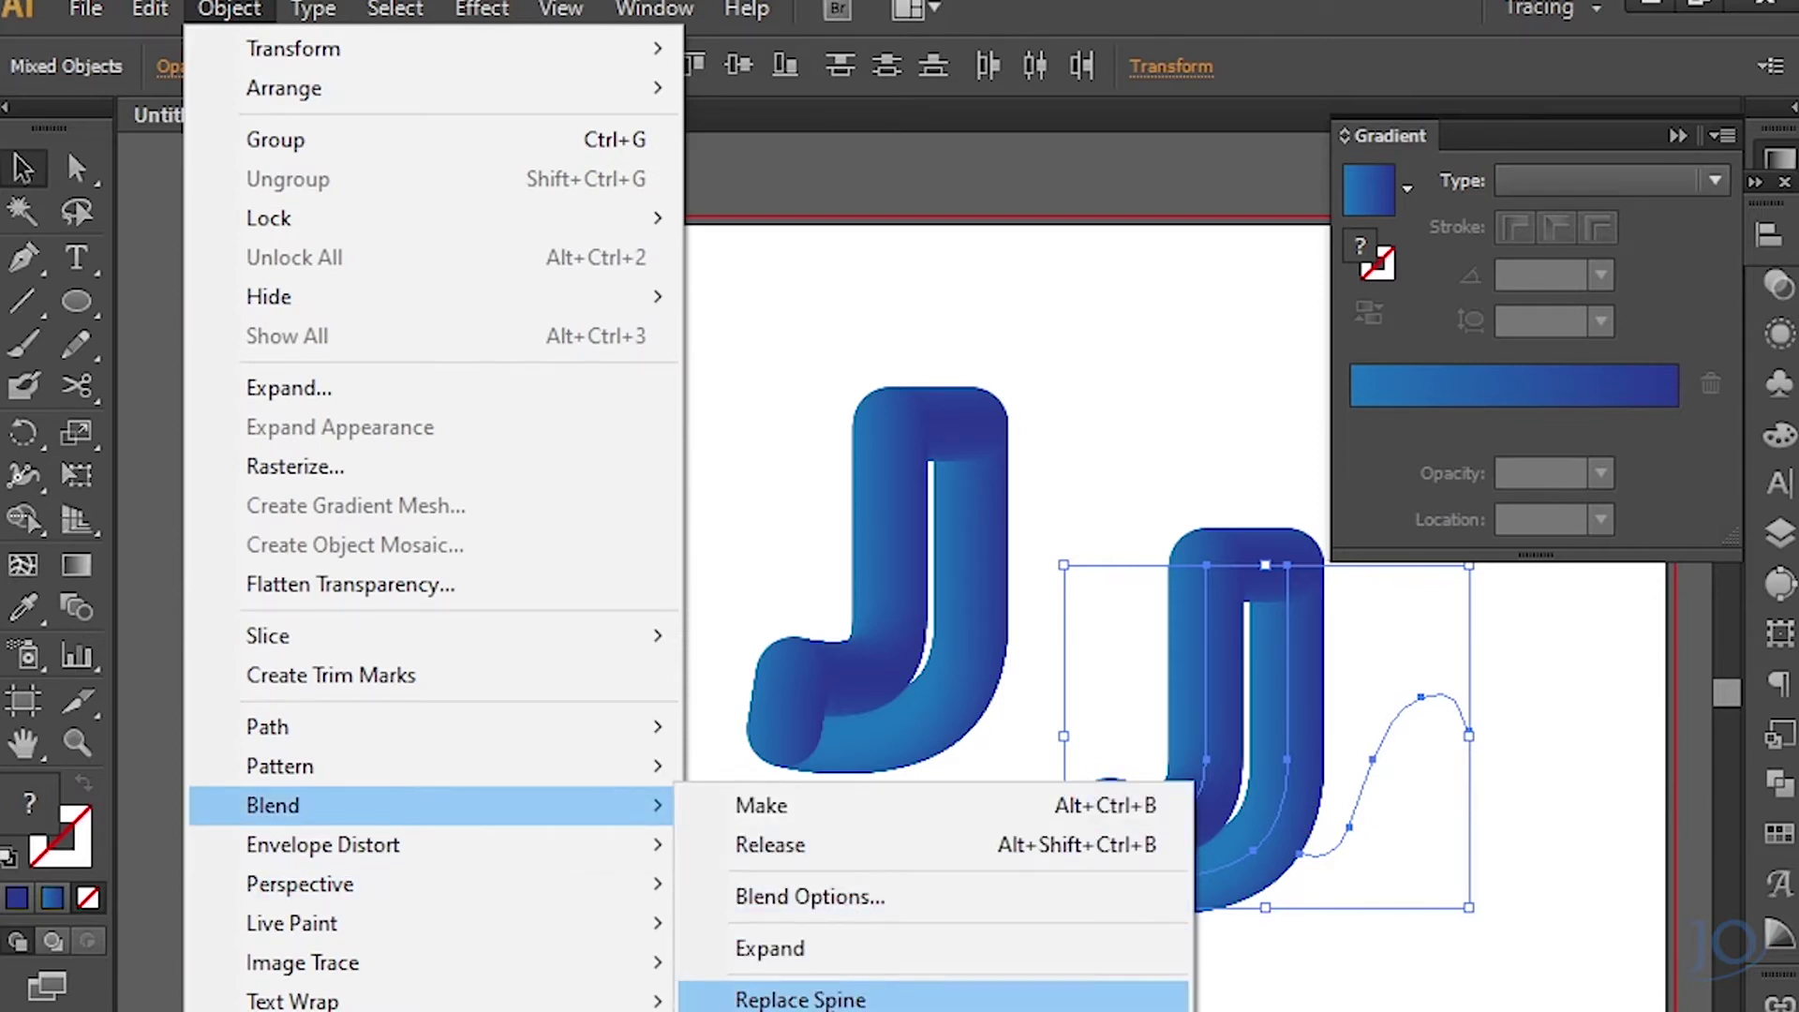
{"action": "left_click", "coordinate": [802, 999]}
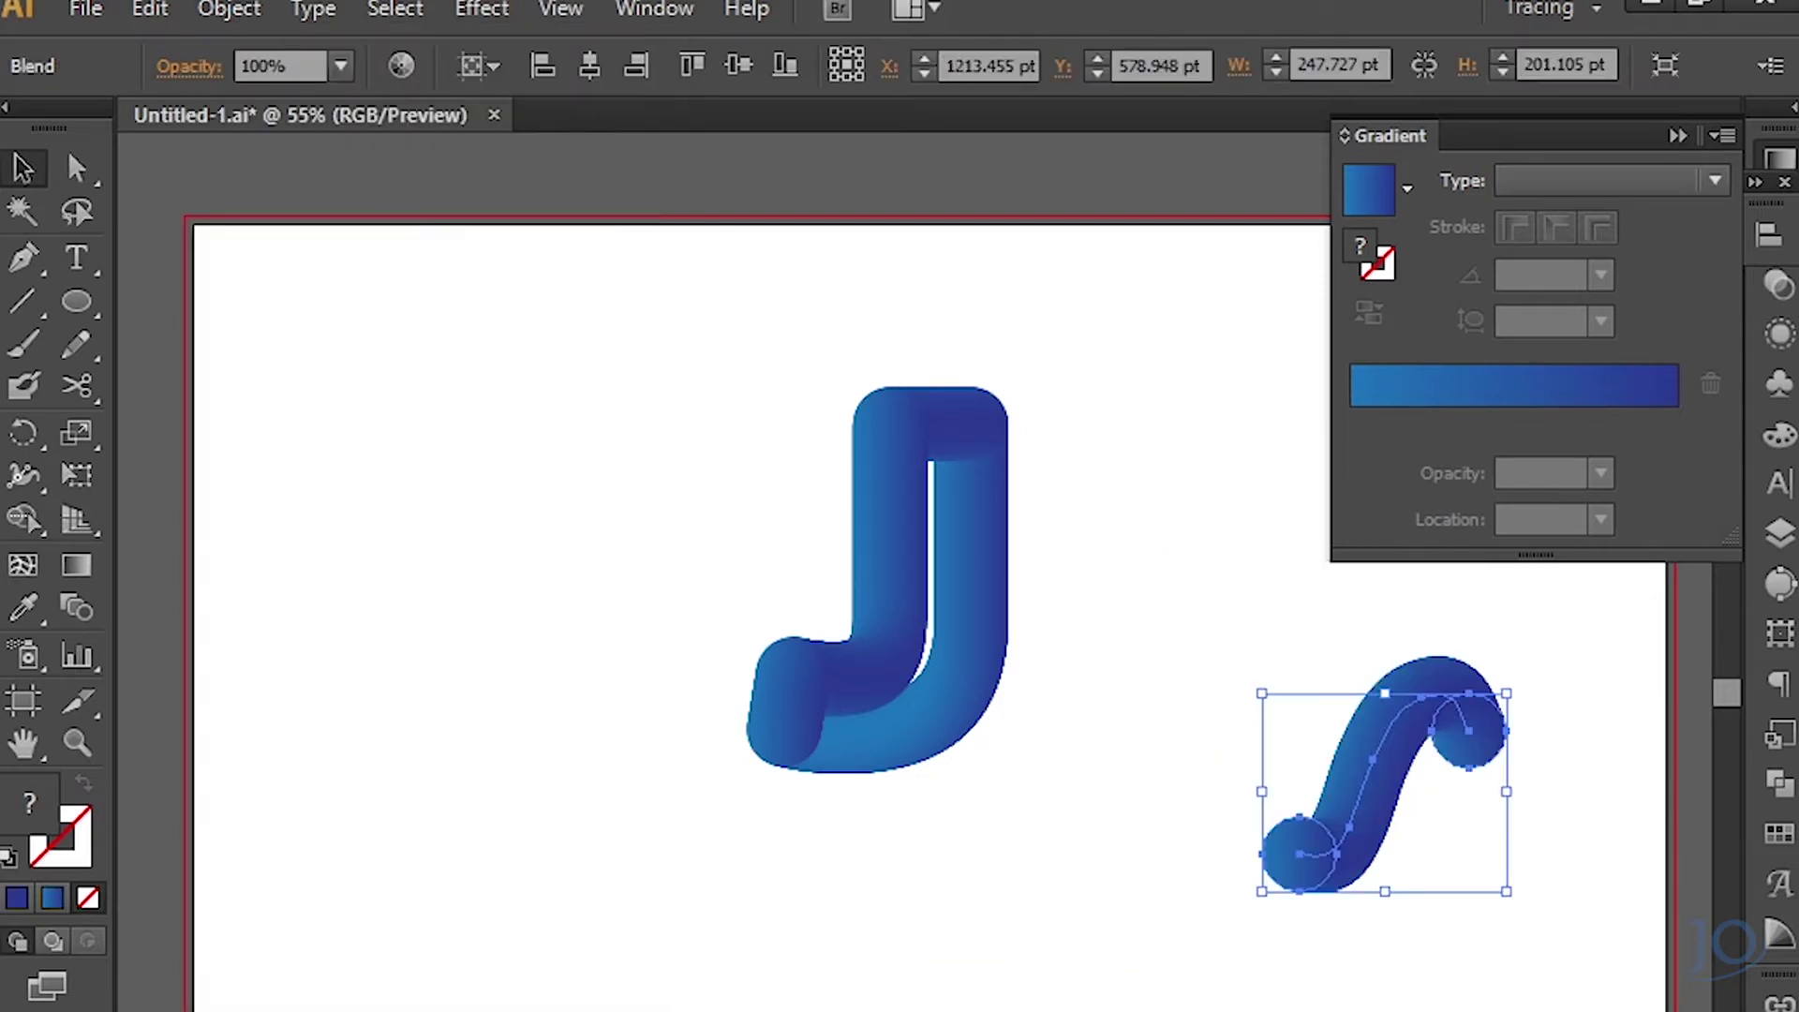
{"action": "key", "text": "a"}
{"action": "left_click", "coordinate": [1566, 796]}
Resize the circle at the tail's curled end to 110 × 110 pt in Transform.
{"action": "left_click", "coordinate": [1502, 734]}
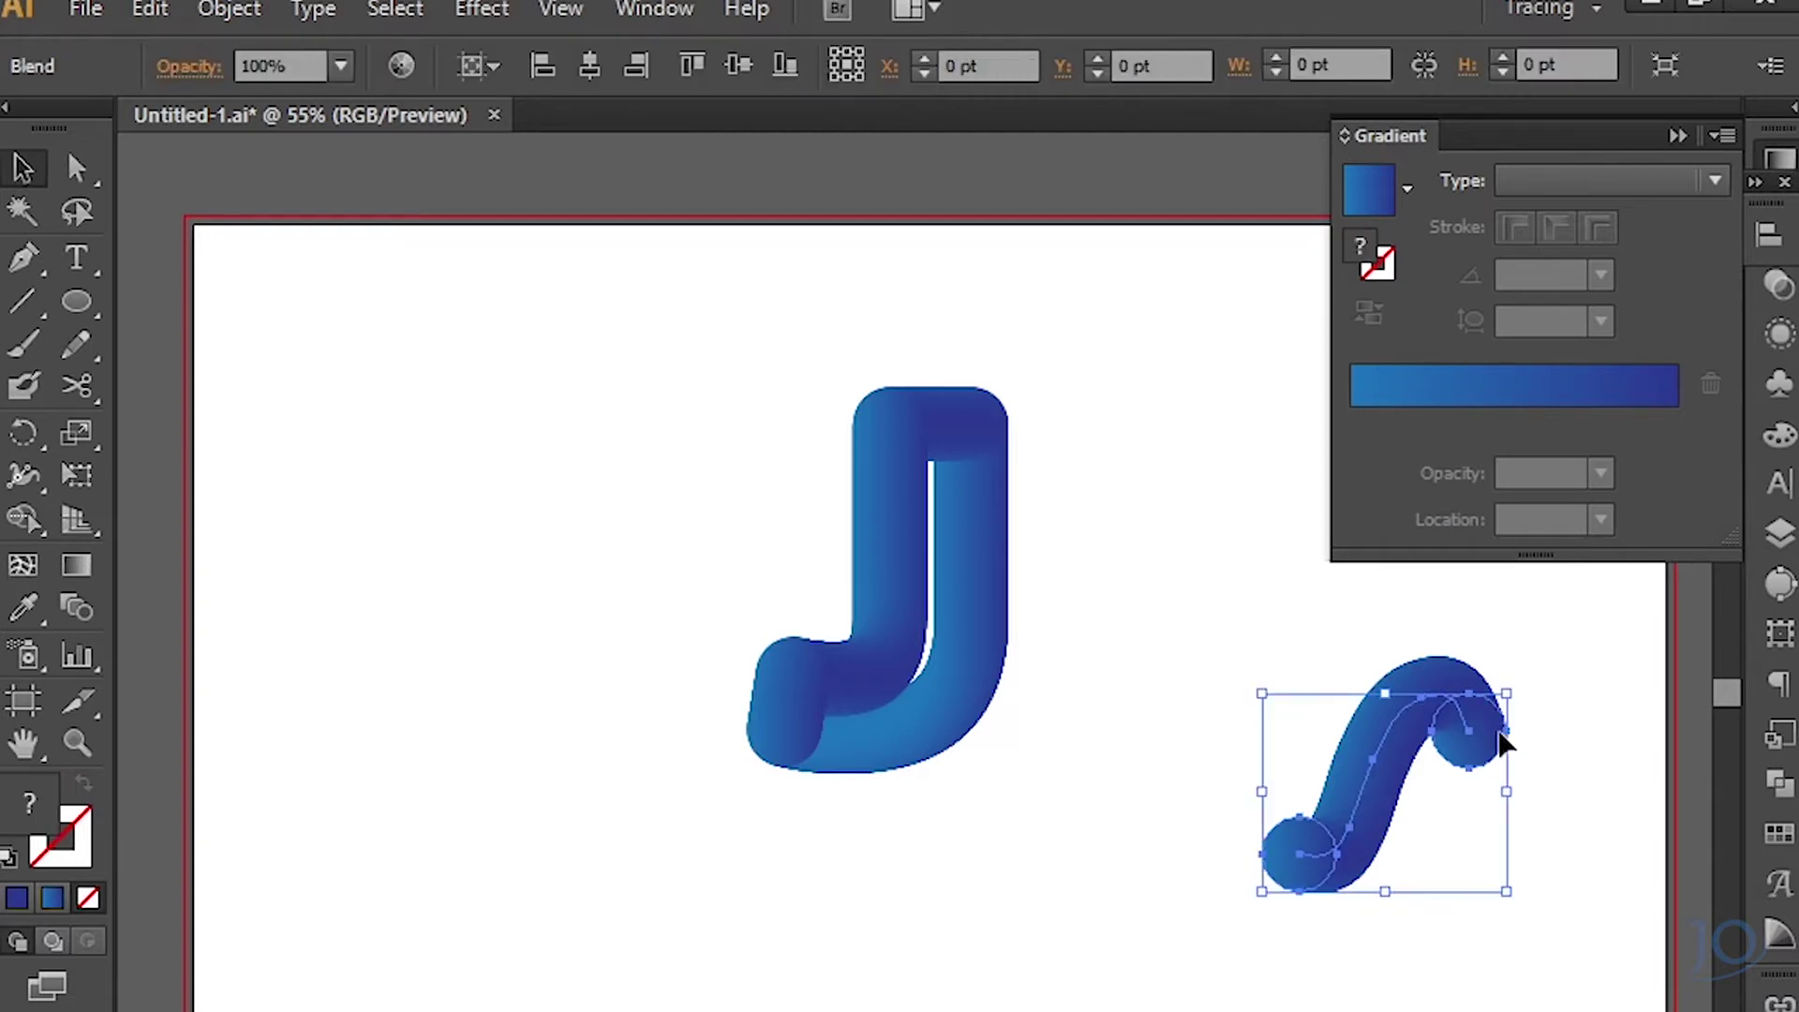
{"action": "left_click", "coordinate": [1500, 764]}
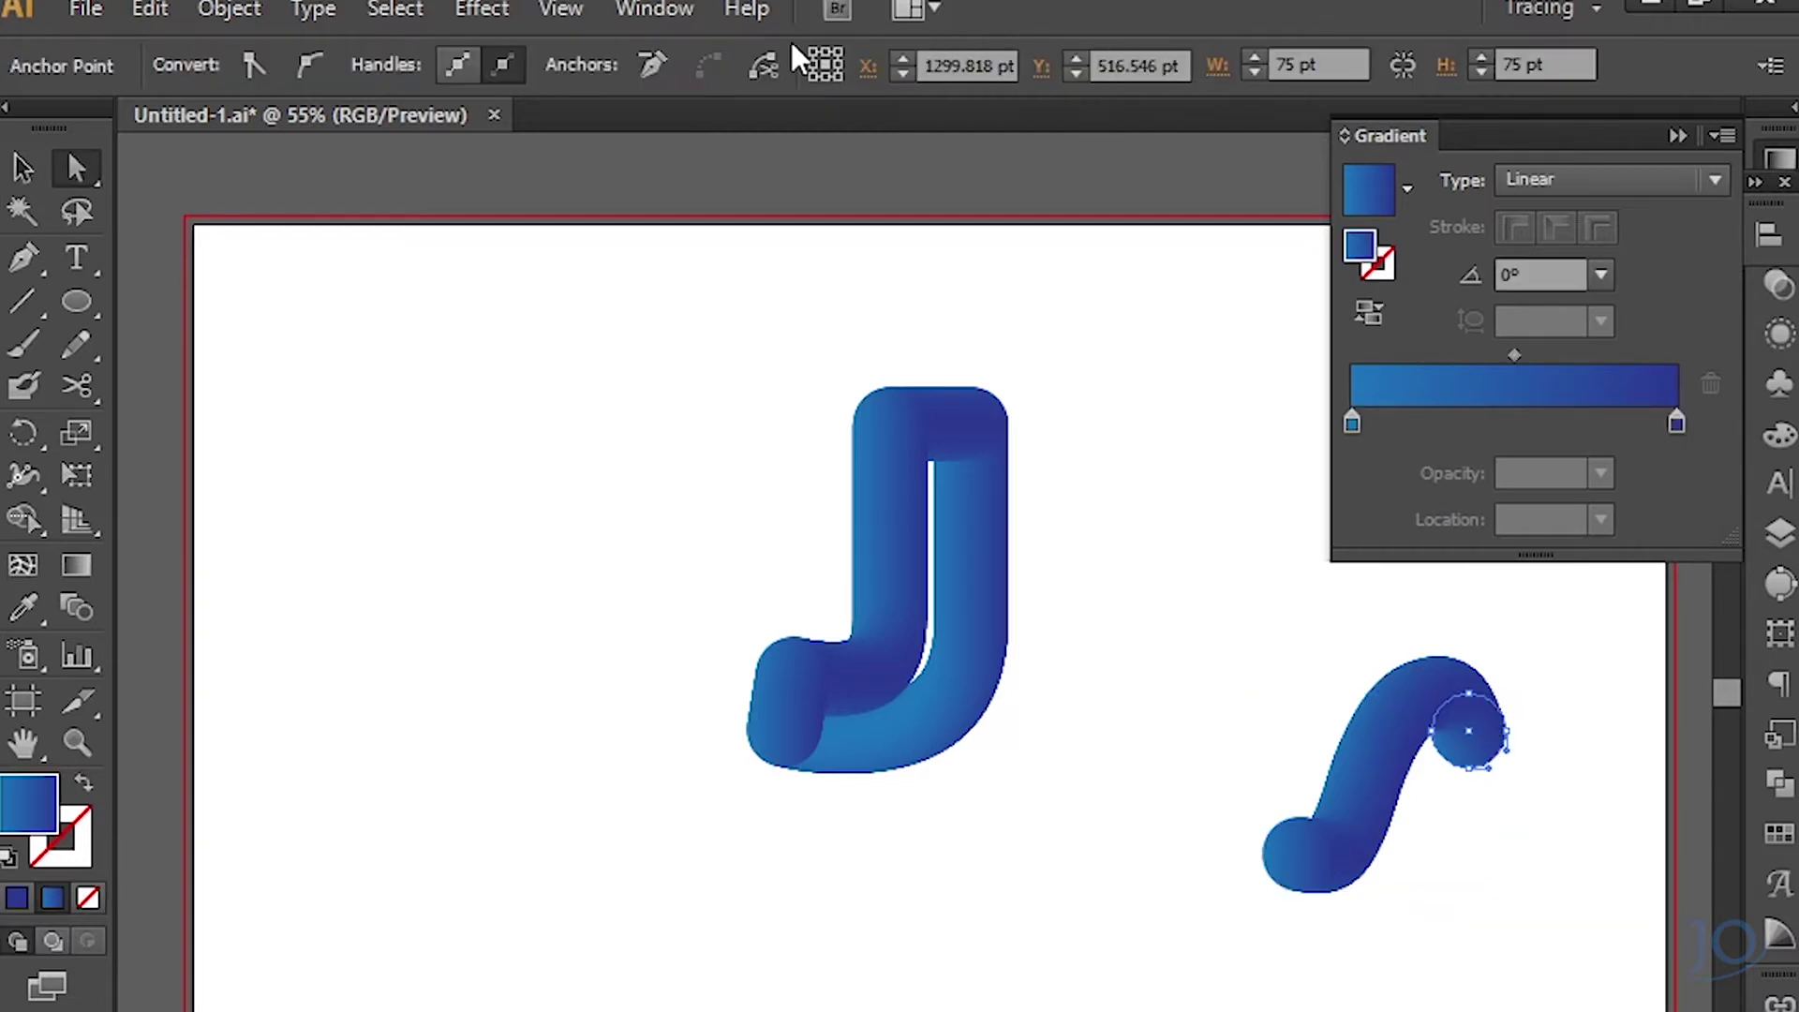
{"action": "left_click", "coordinate": [637, 11]}
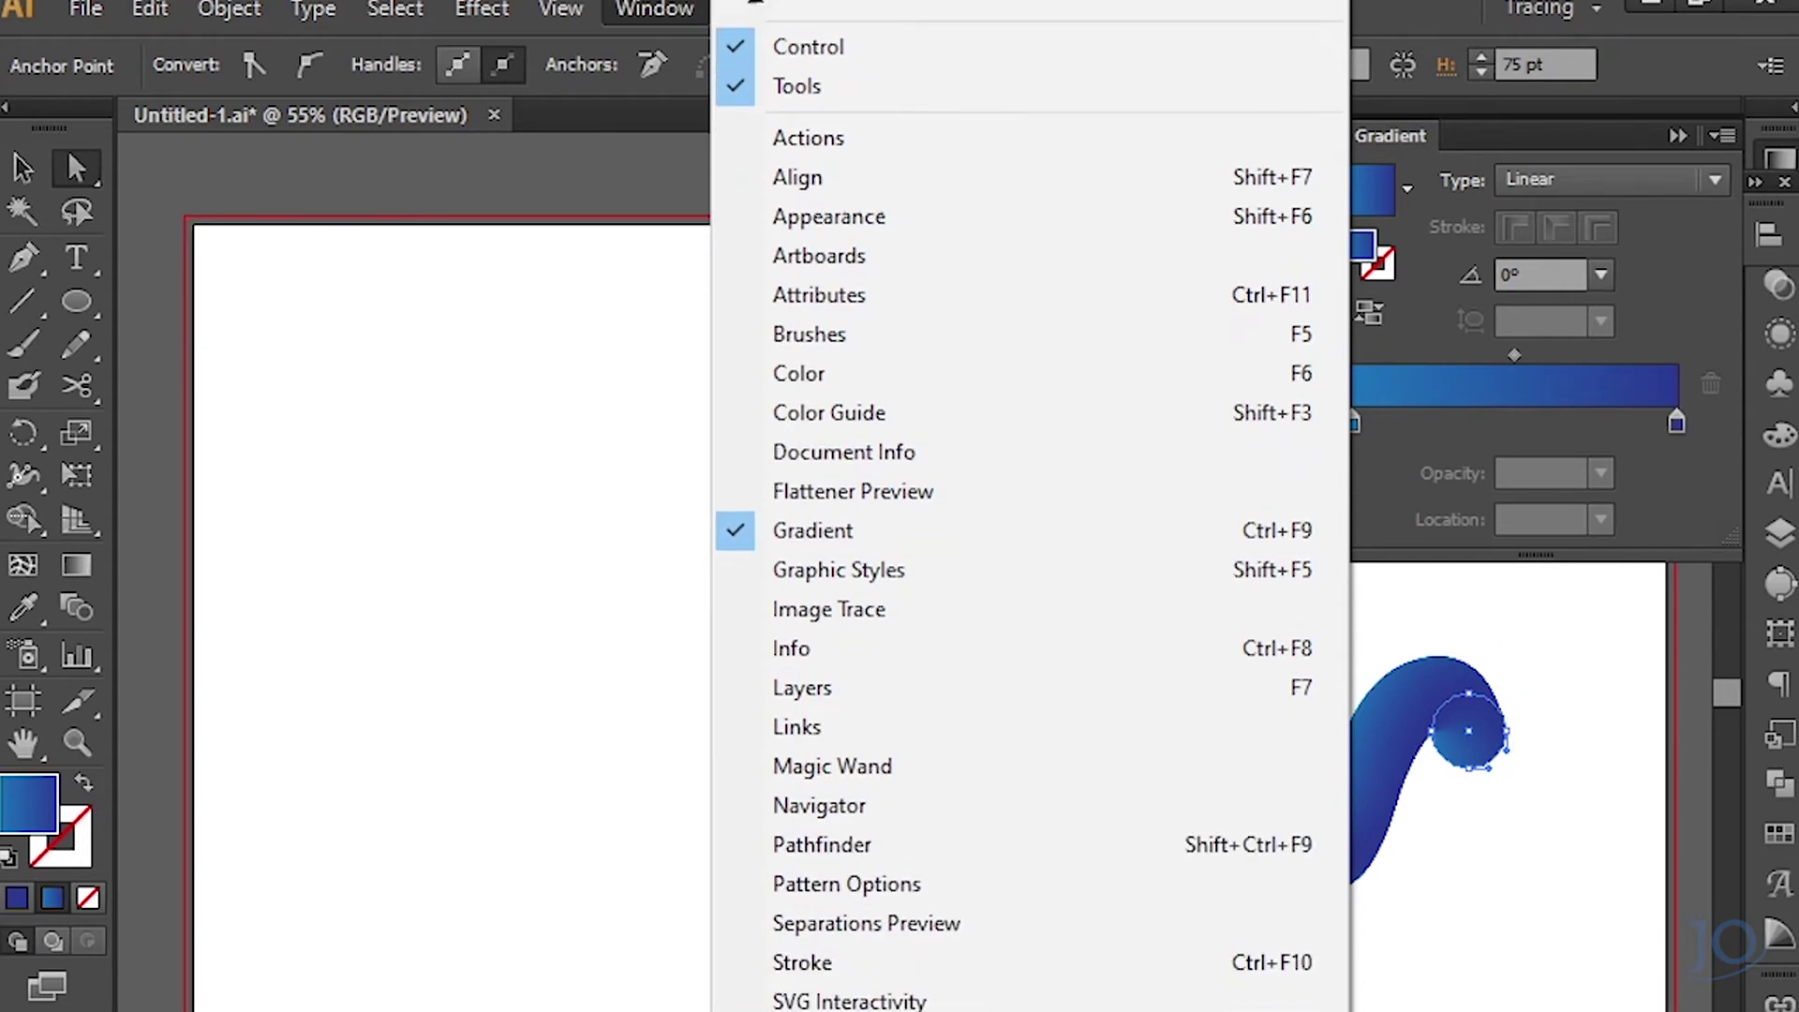
{"action": "left_click", "coordinate": [831, 898]}
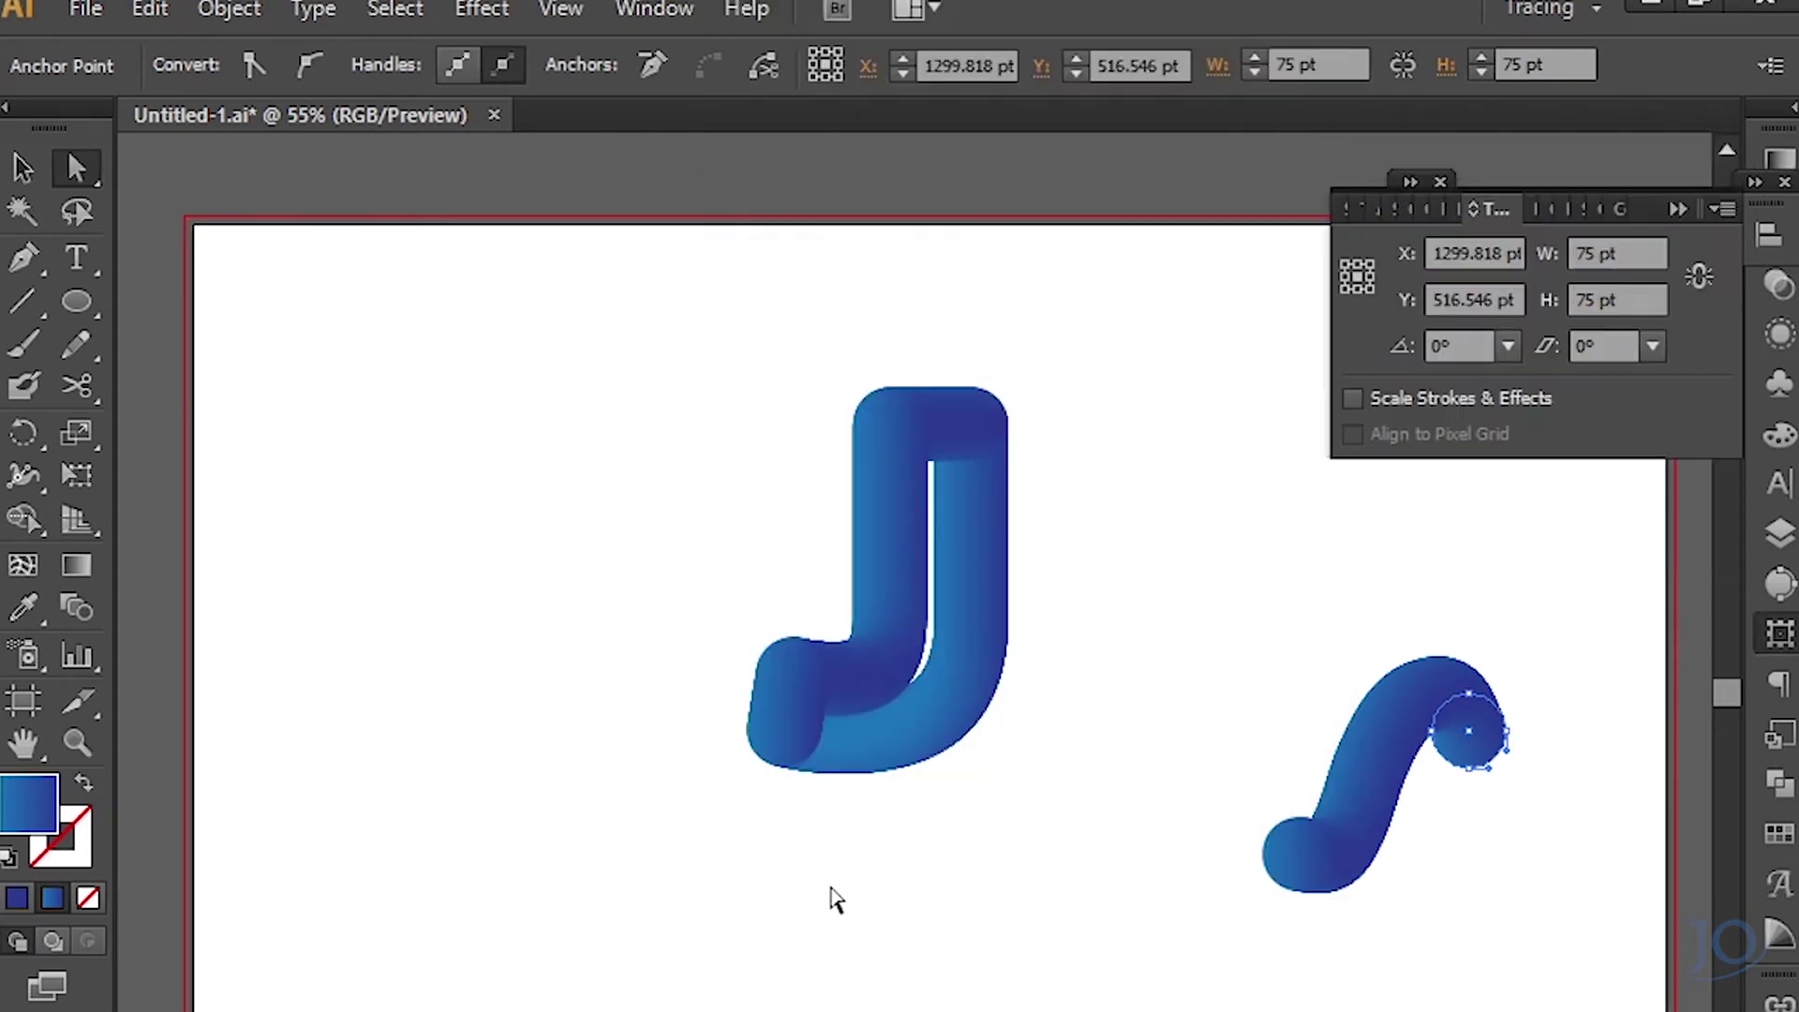
{"action": "left_click", "coordinate": [1617, 252]}
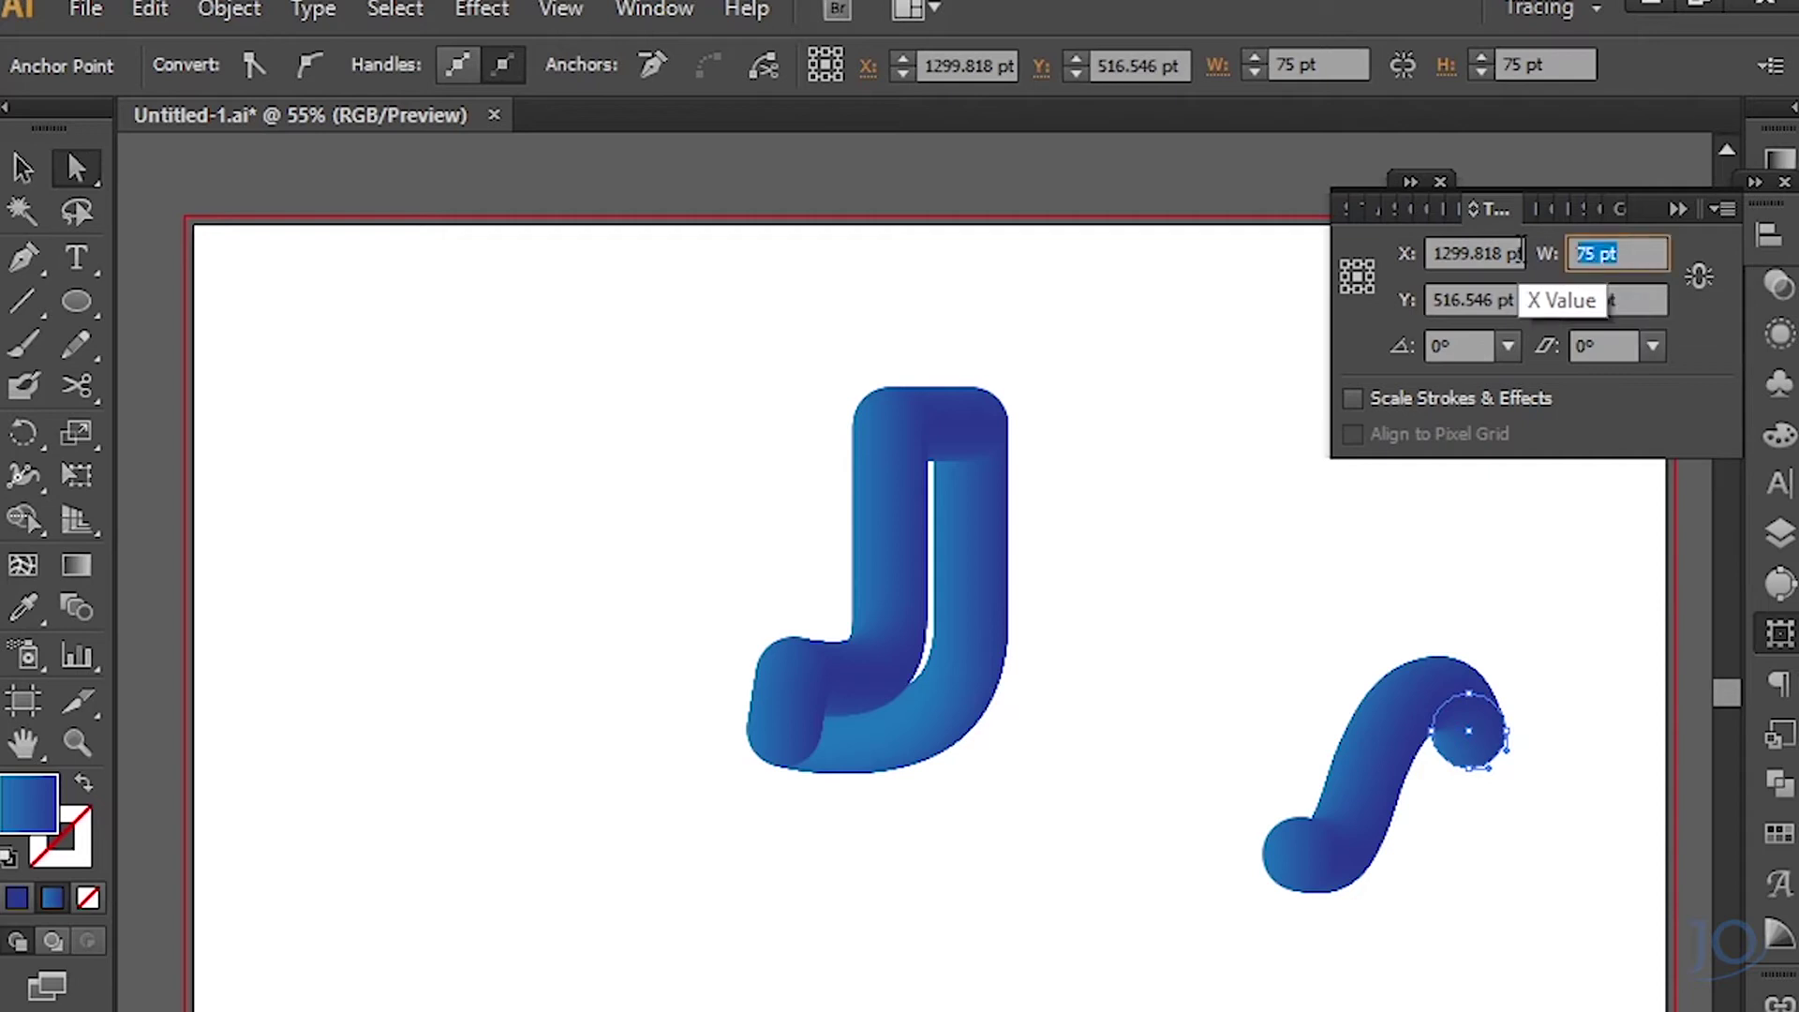
{"action": "type", "text": "110"}
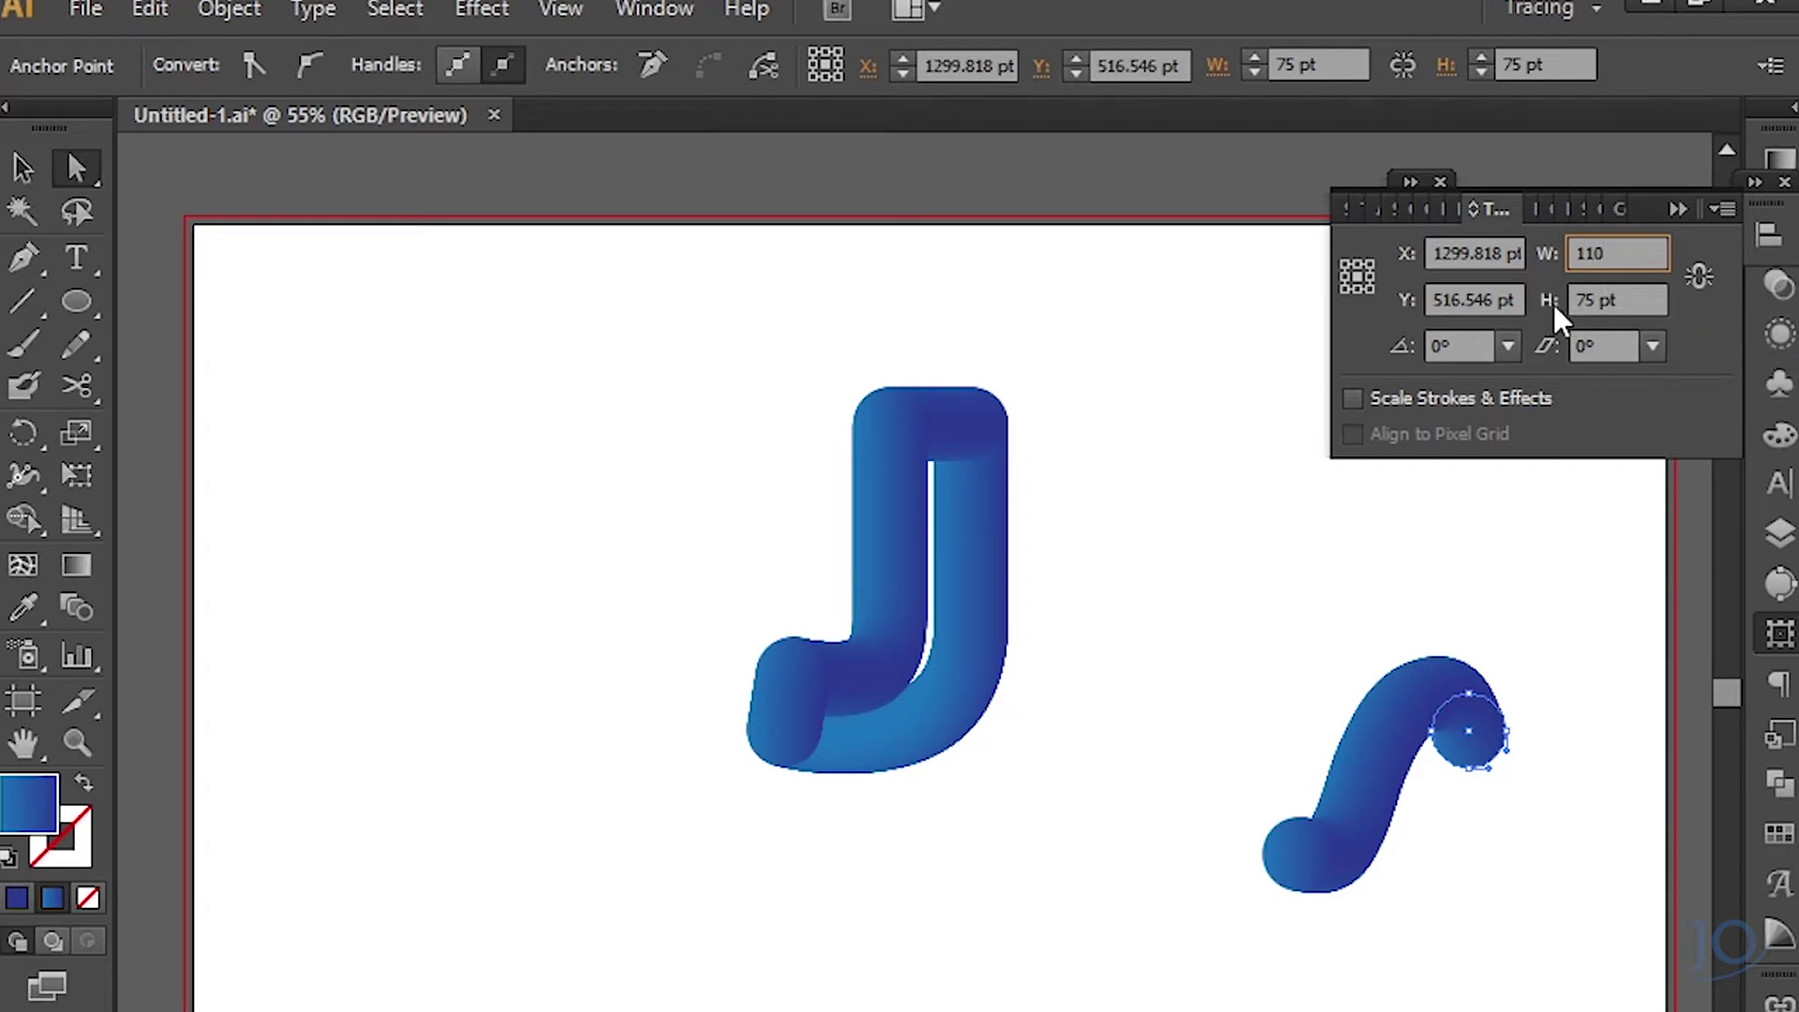
{"action": "key", "text": "Tab"}
{"action": "type", "text": "1"}
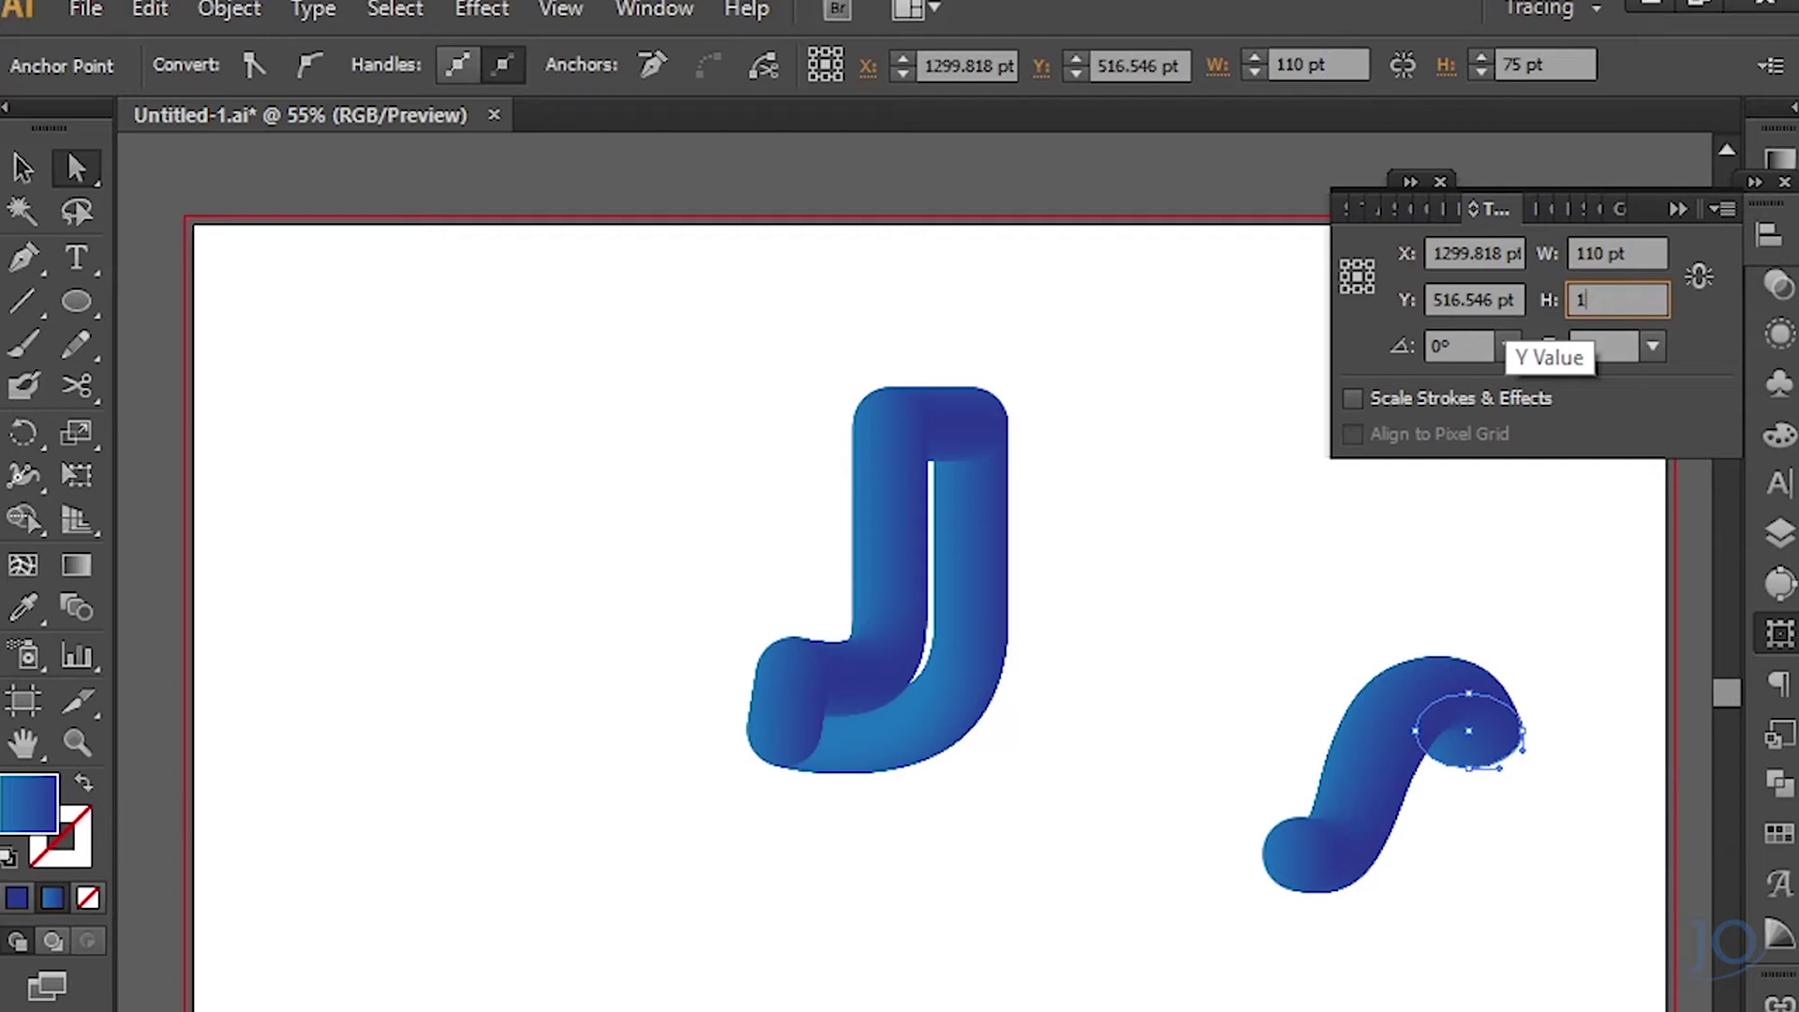
{"action": "left_click", "coordinate": [1635, 610]}
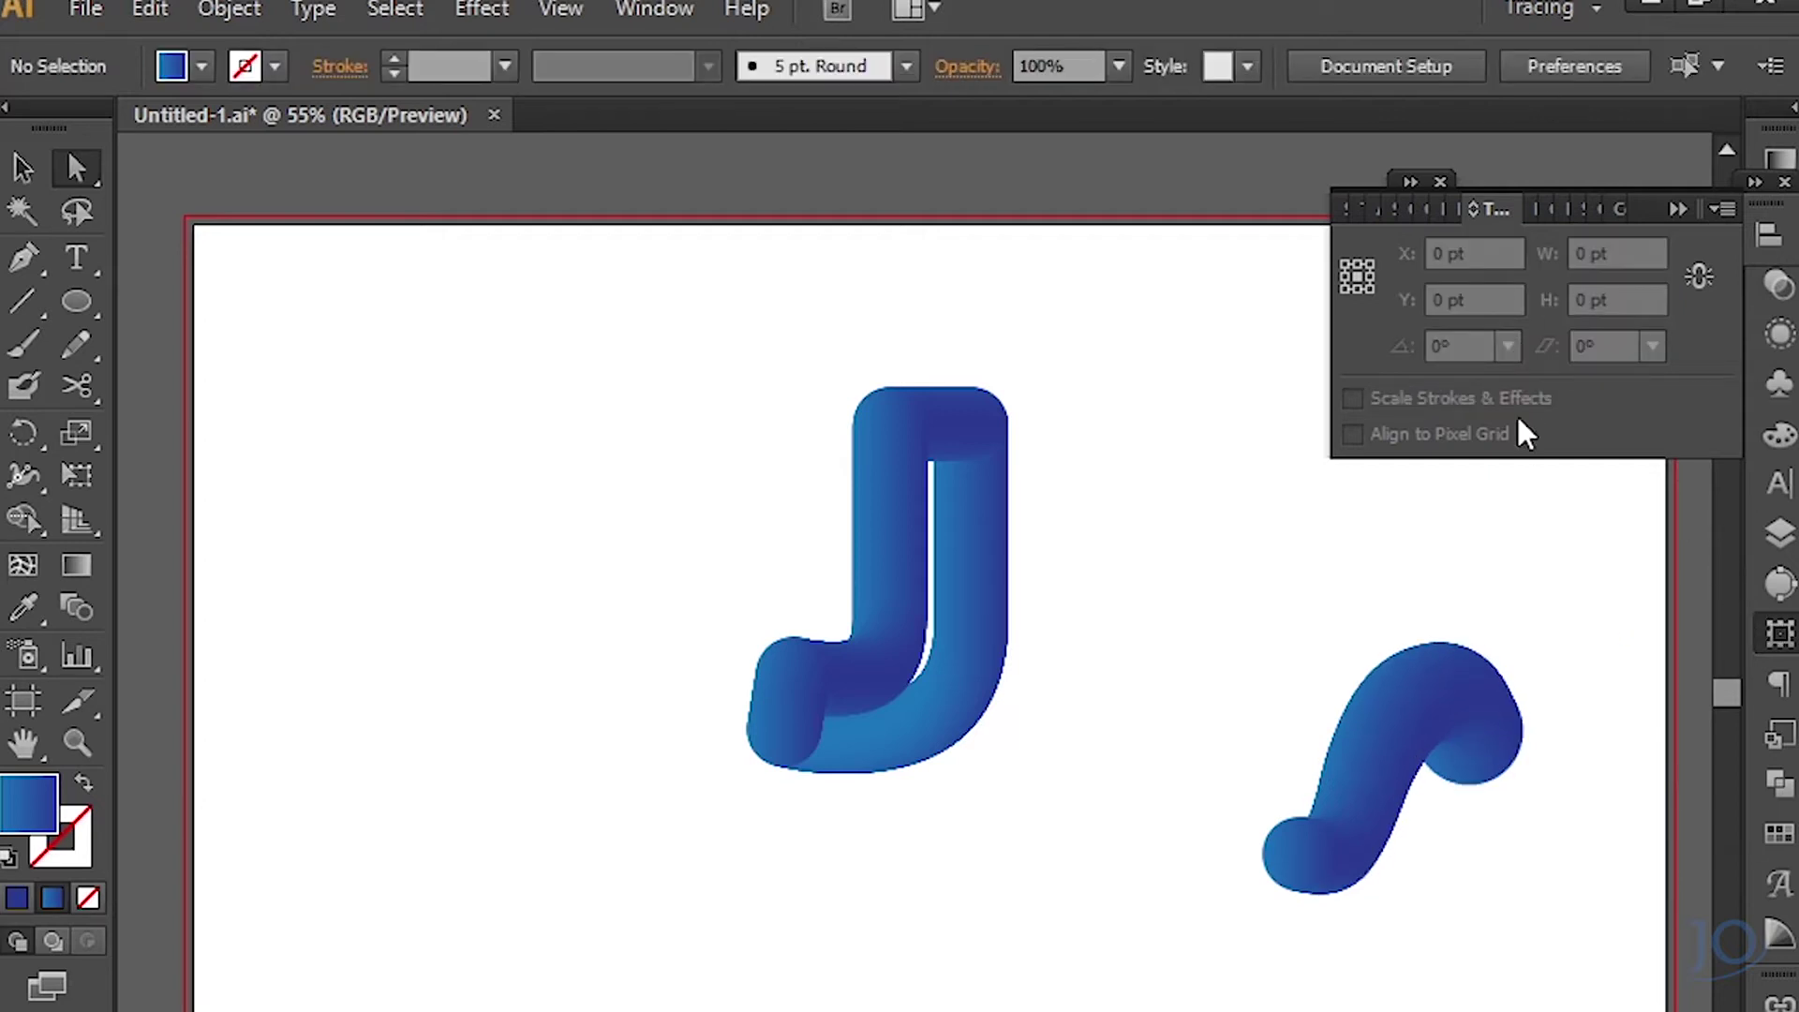
Shrink the tail's starting circle to 20 × 20 pt.
{"action": "left_click", "coordinate": [1297, 867]}
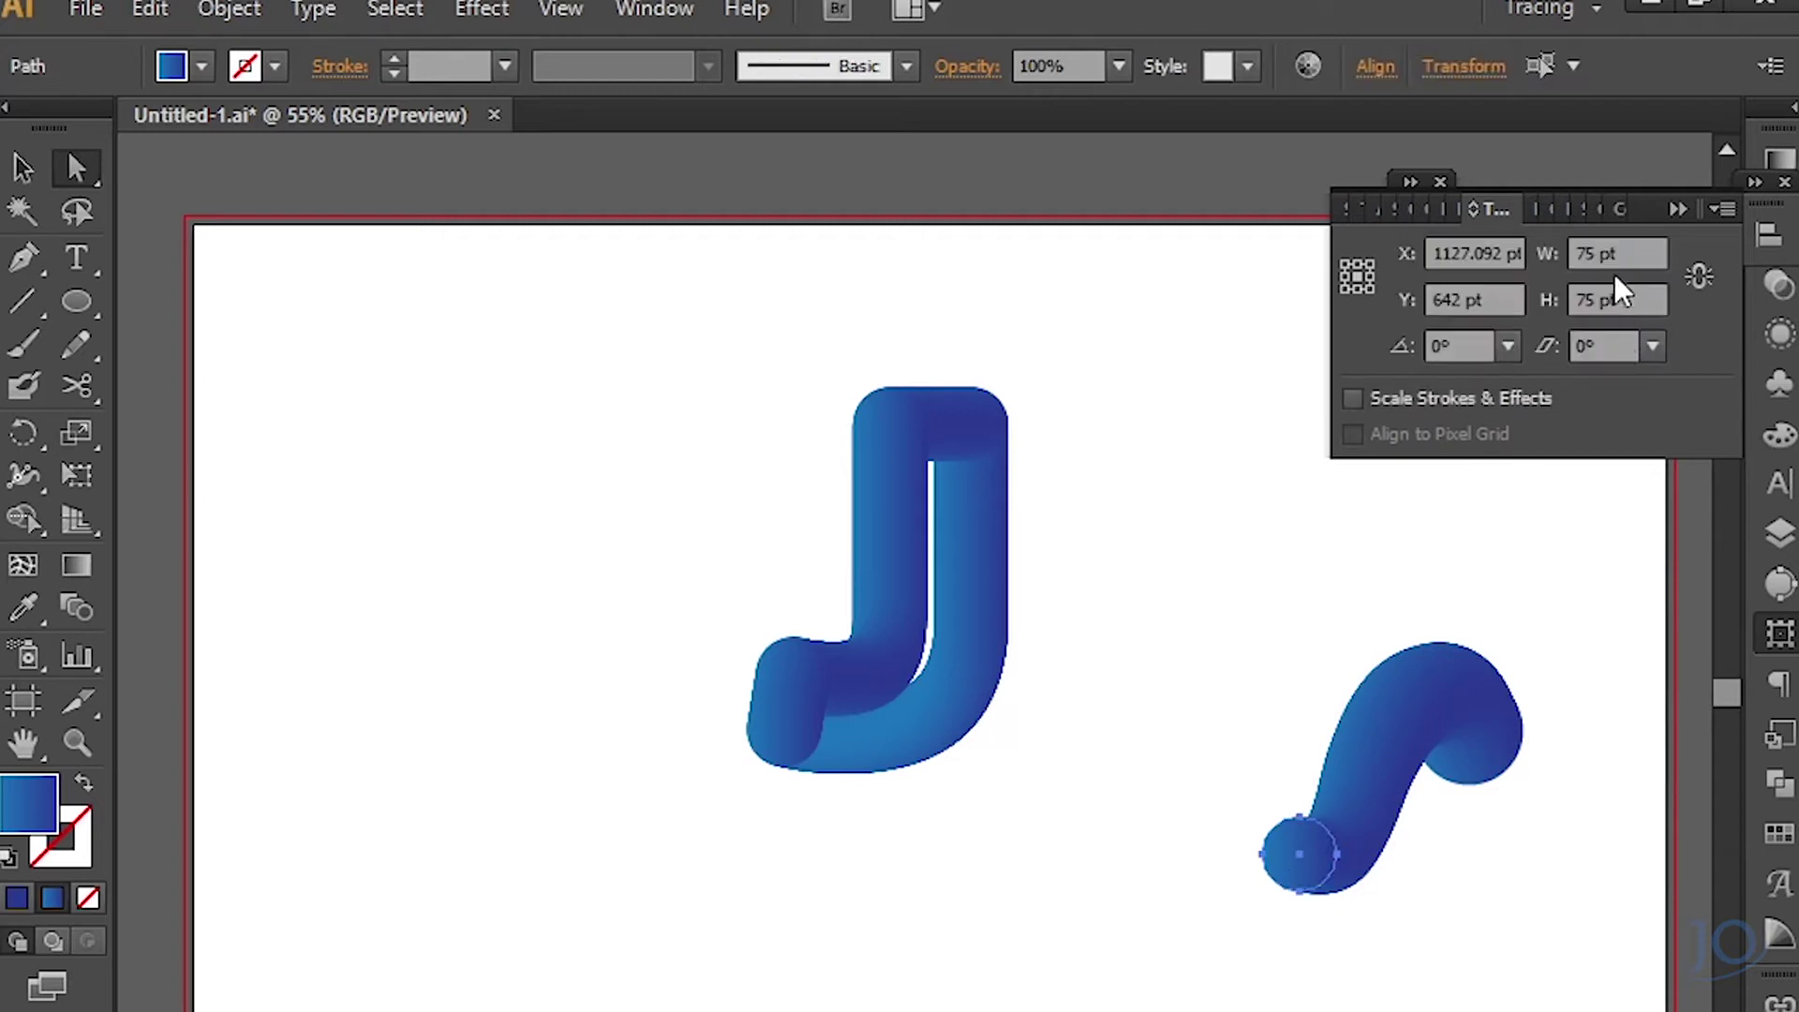
{"action": "left_click", "coordinate": [1632, 254]}
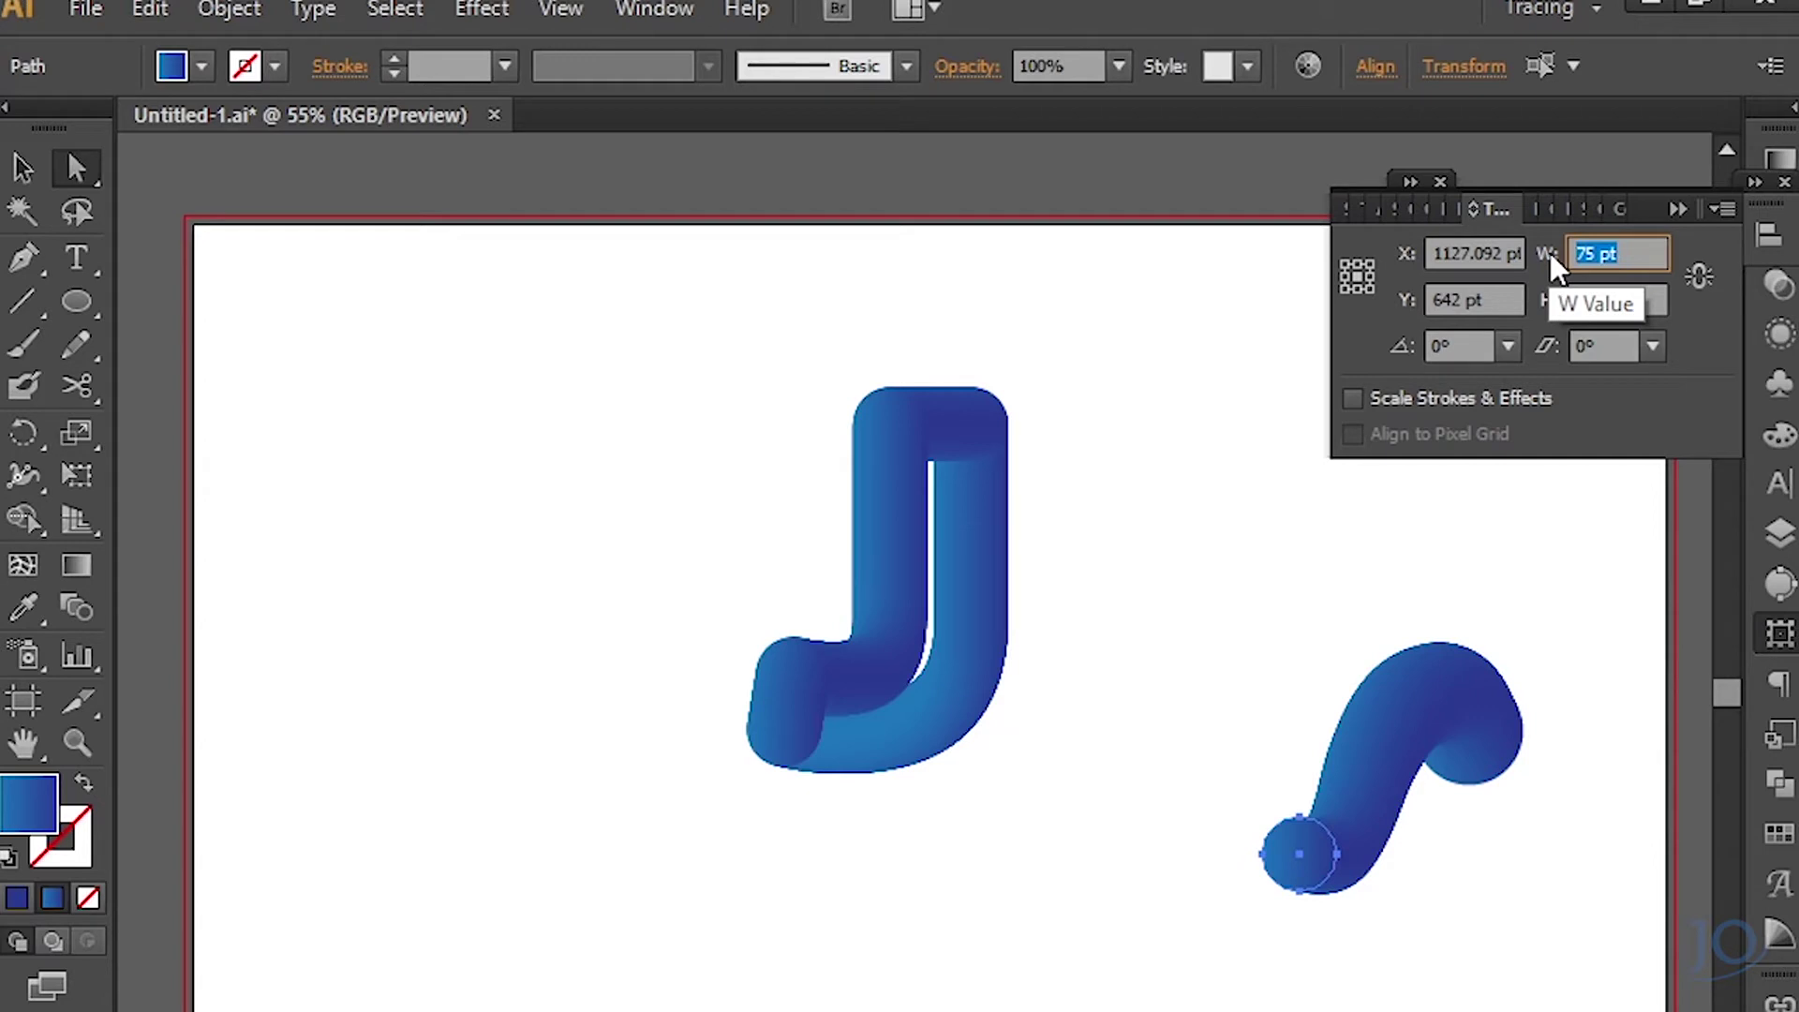
{"action": "type", "text": "20"}
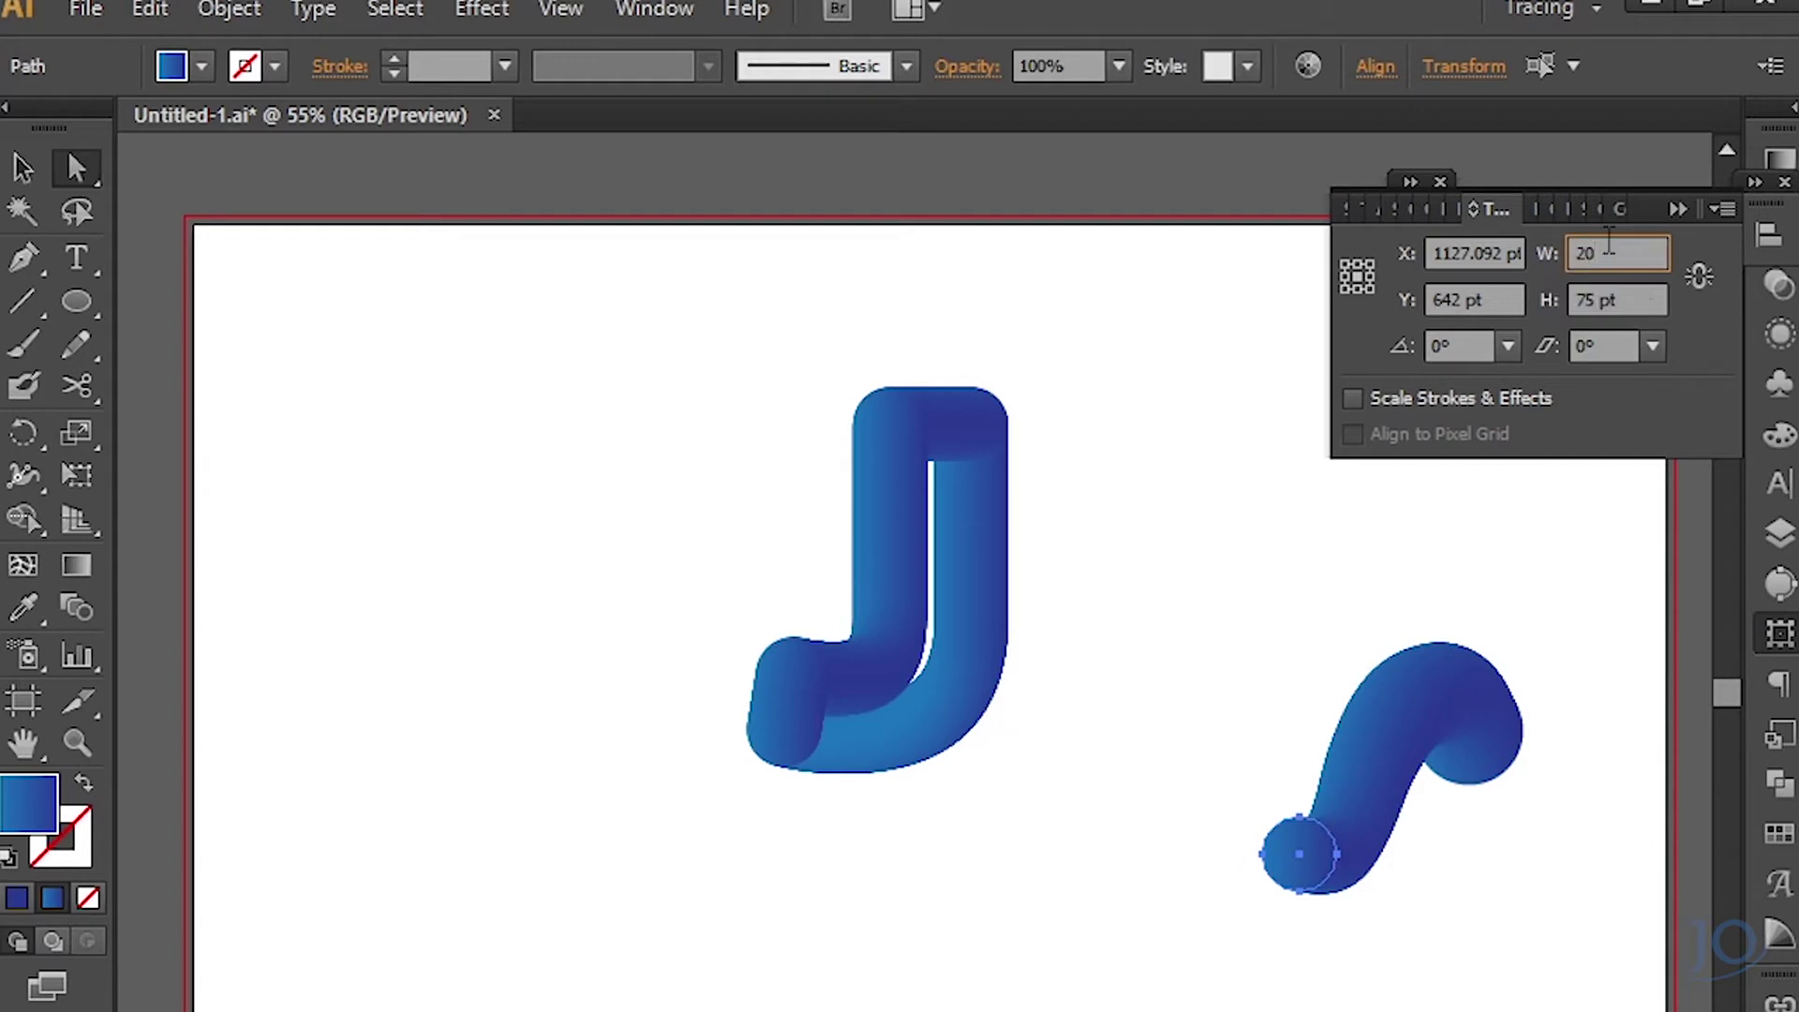
{"action": "left_click", "coordinate": [1580, 302]}
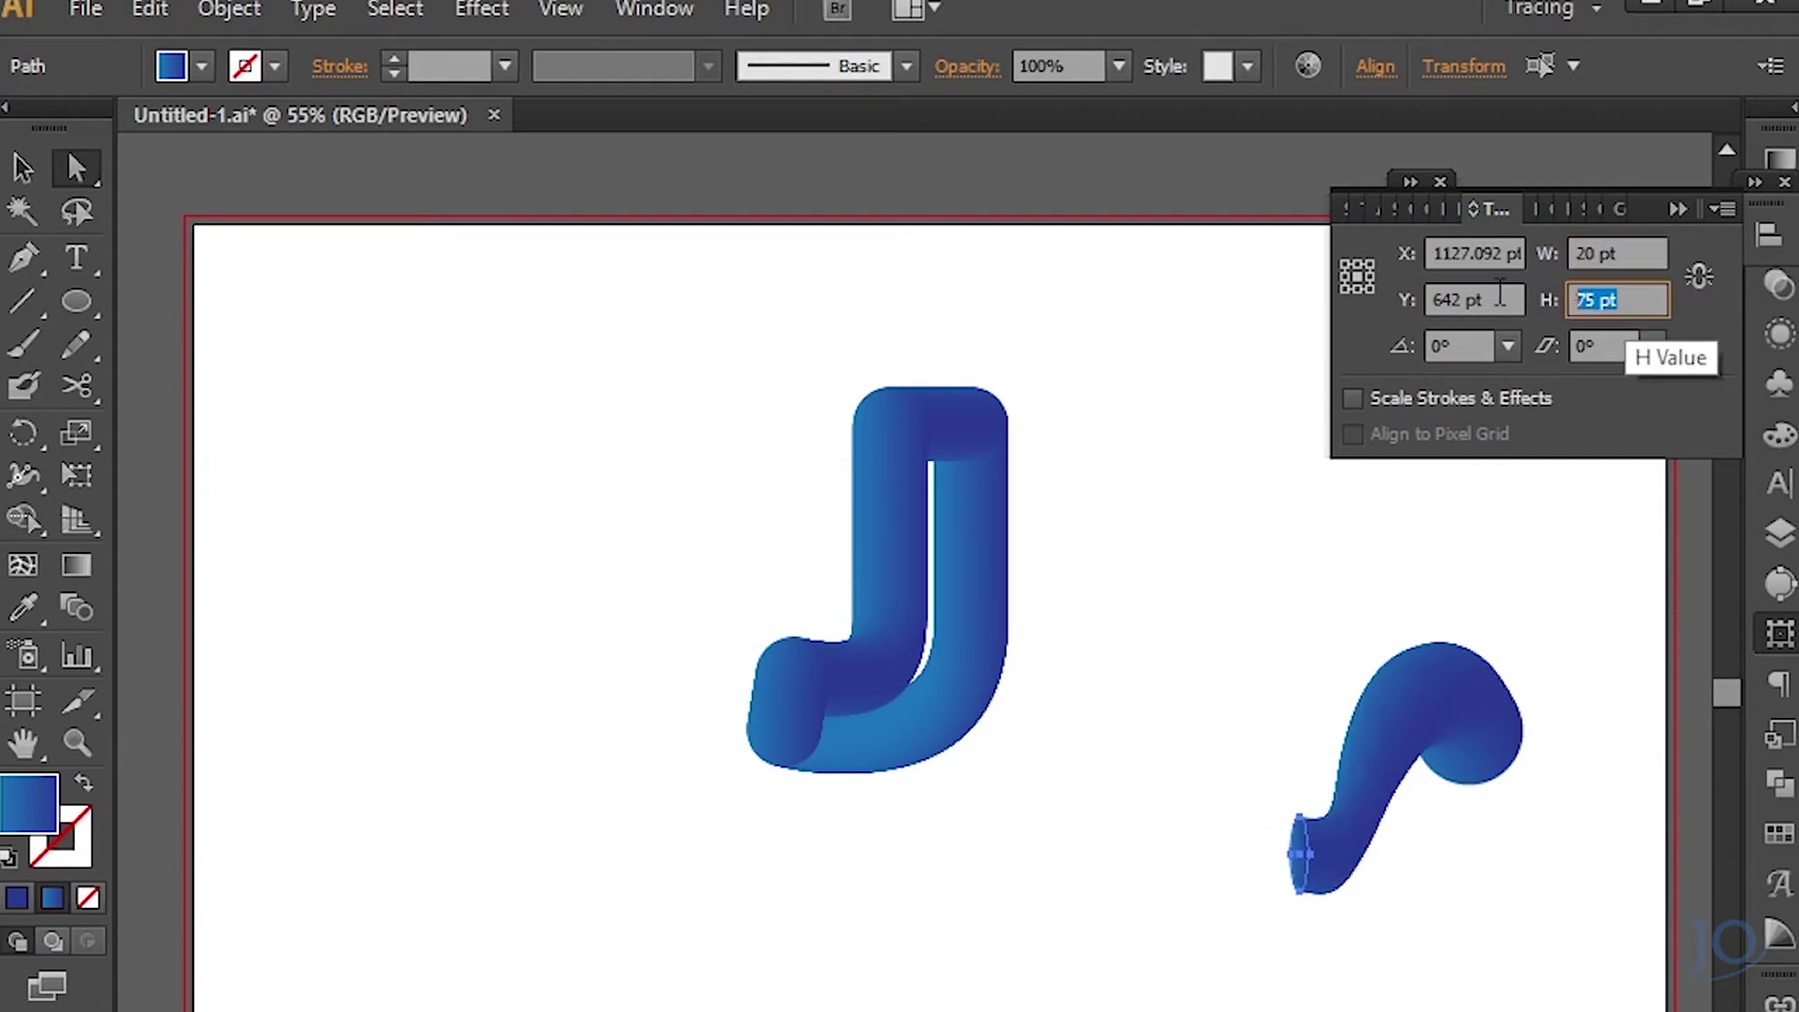
{"action": "type", "text": "20"}
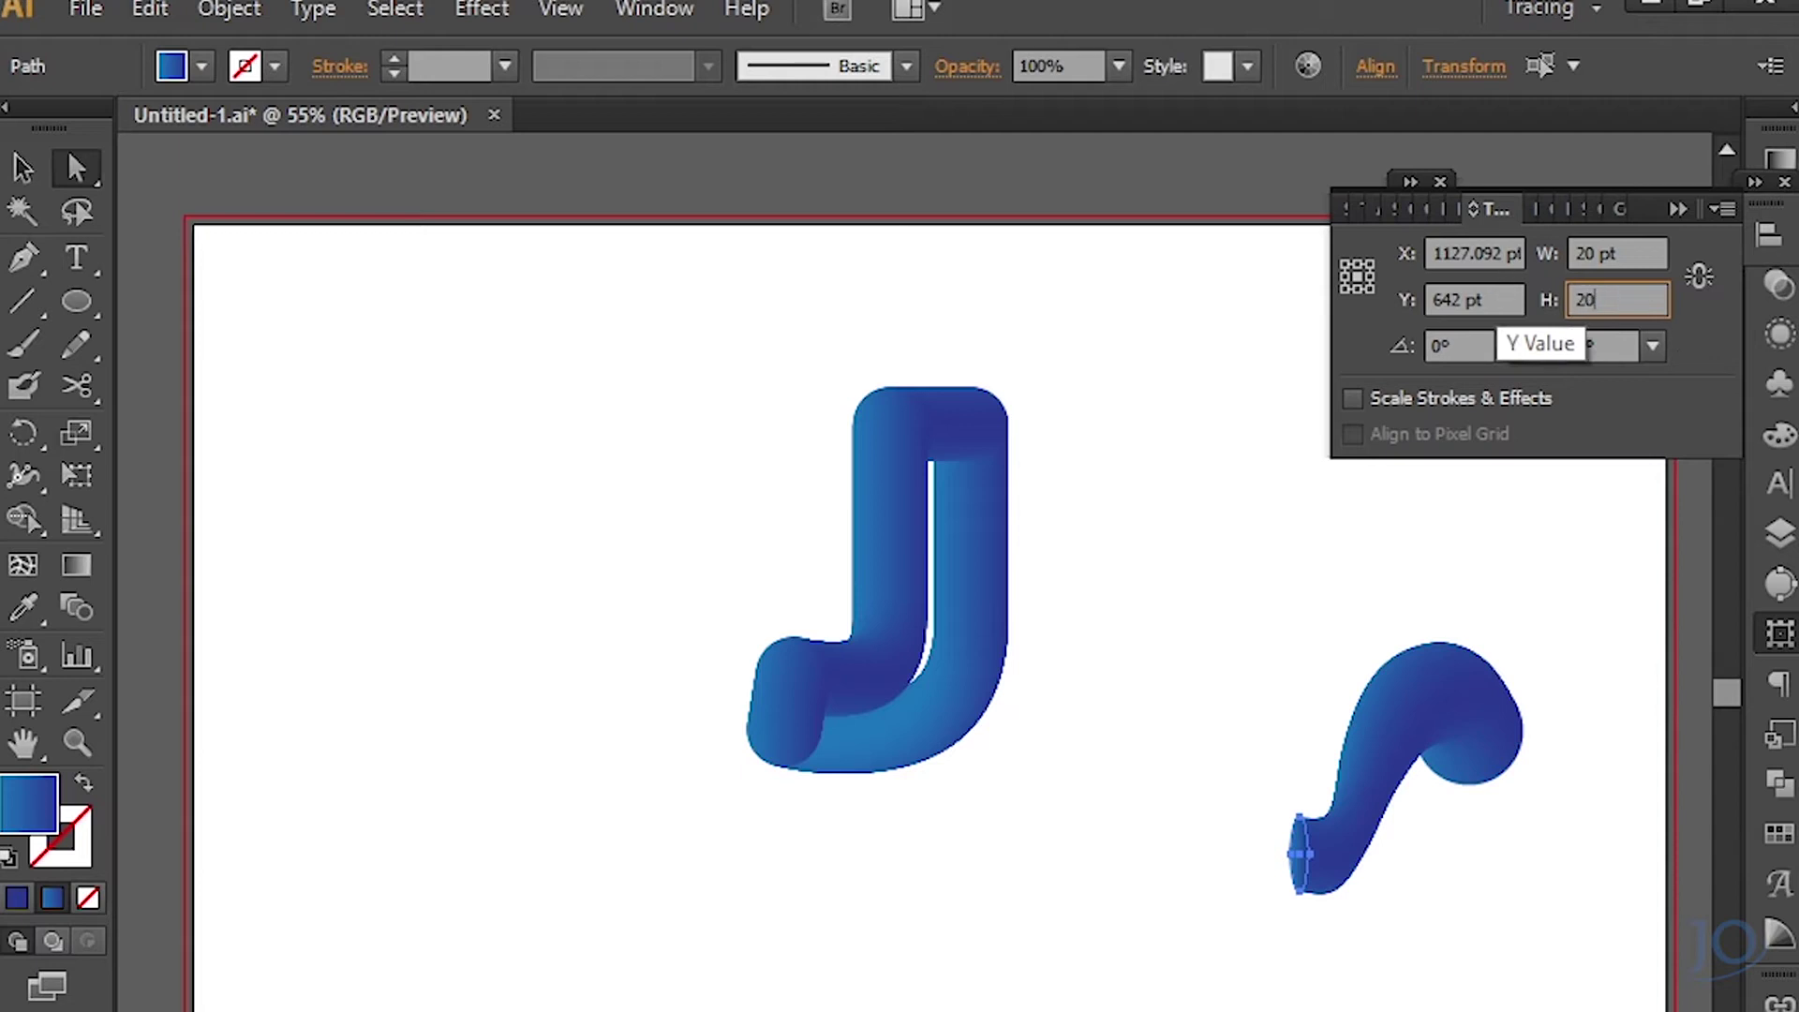
{"action": "left_click", "coordinate": [1518, 558]}
Move the tail blend against the J's right side.
{"action": "key", "text": "v"}
{"action": "left_click_drag", "start_coordinate": [1402, 843], "coordinate": [1082, 649]}
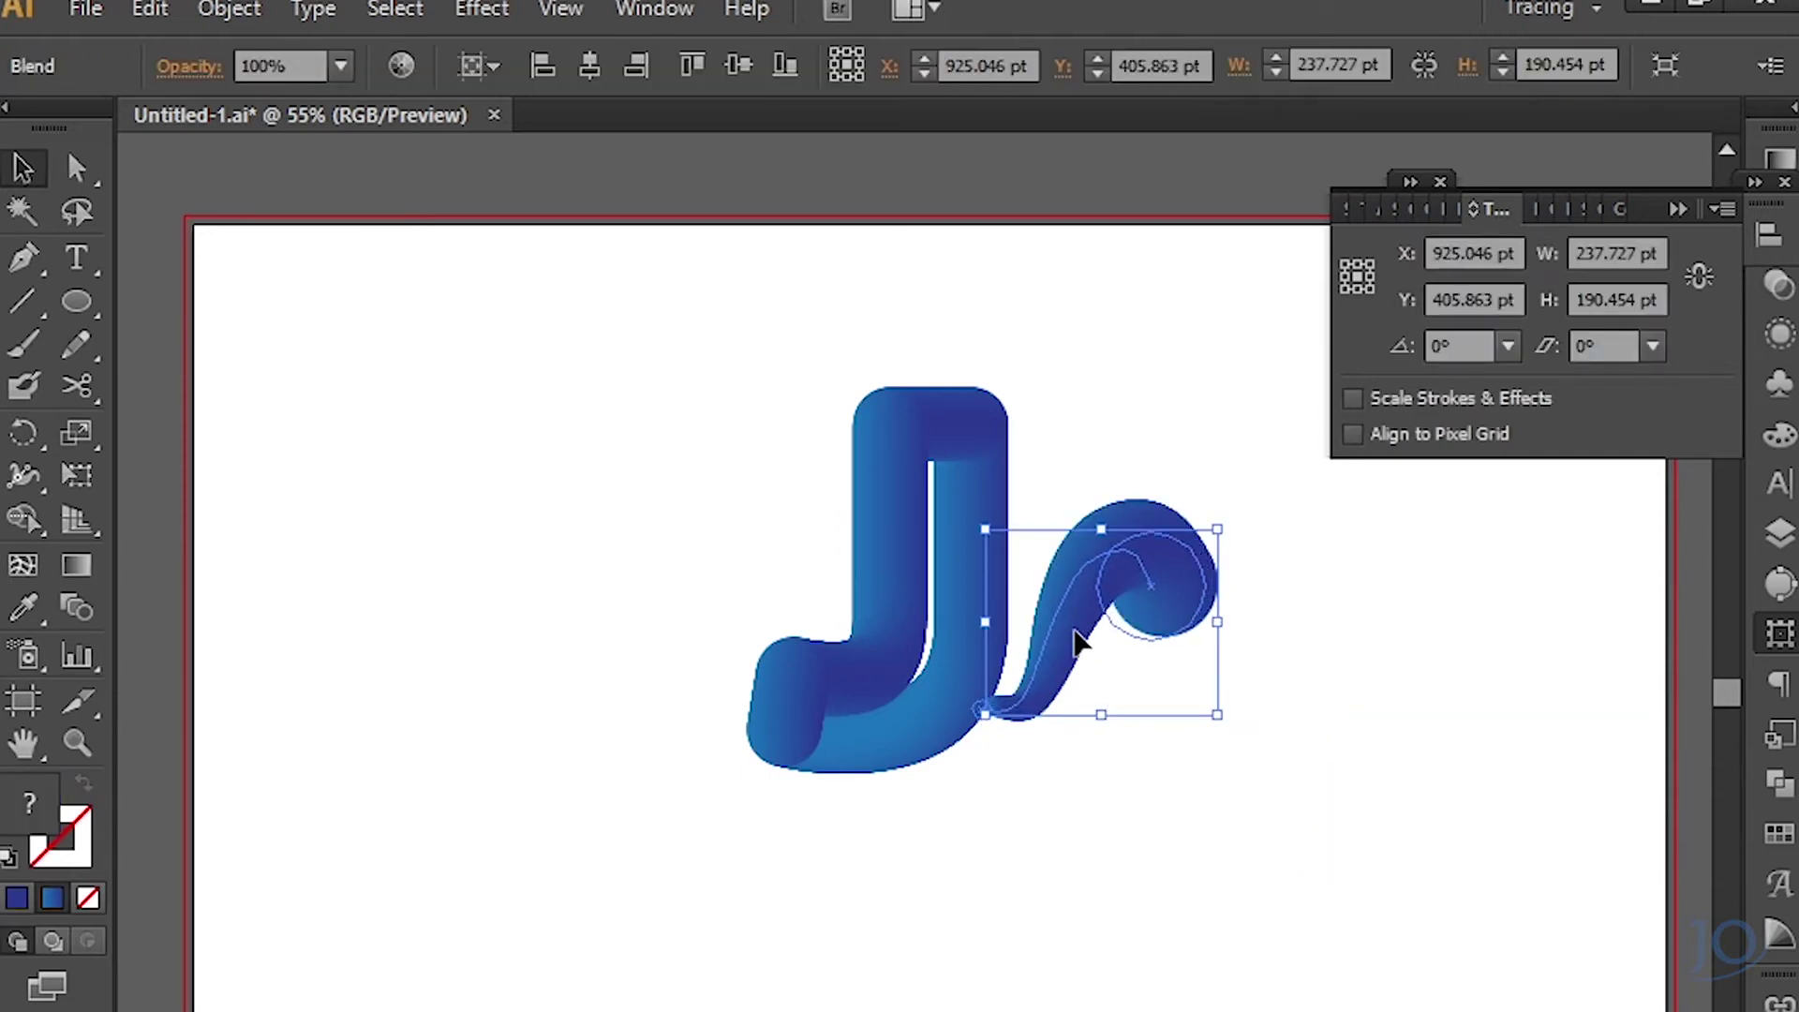
{"action": "left_click", "coordinate": [1221, 819]}
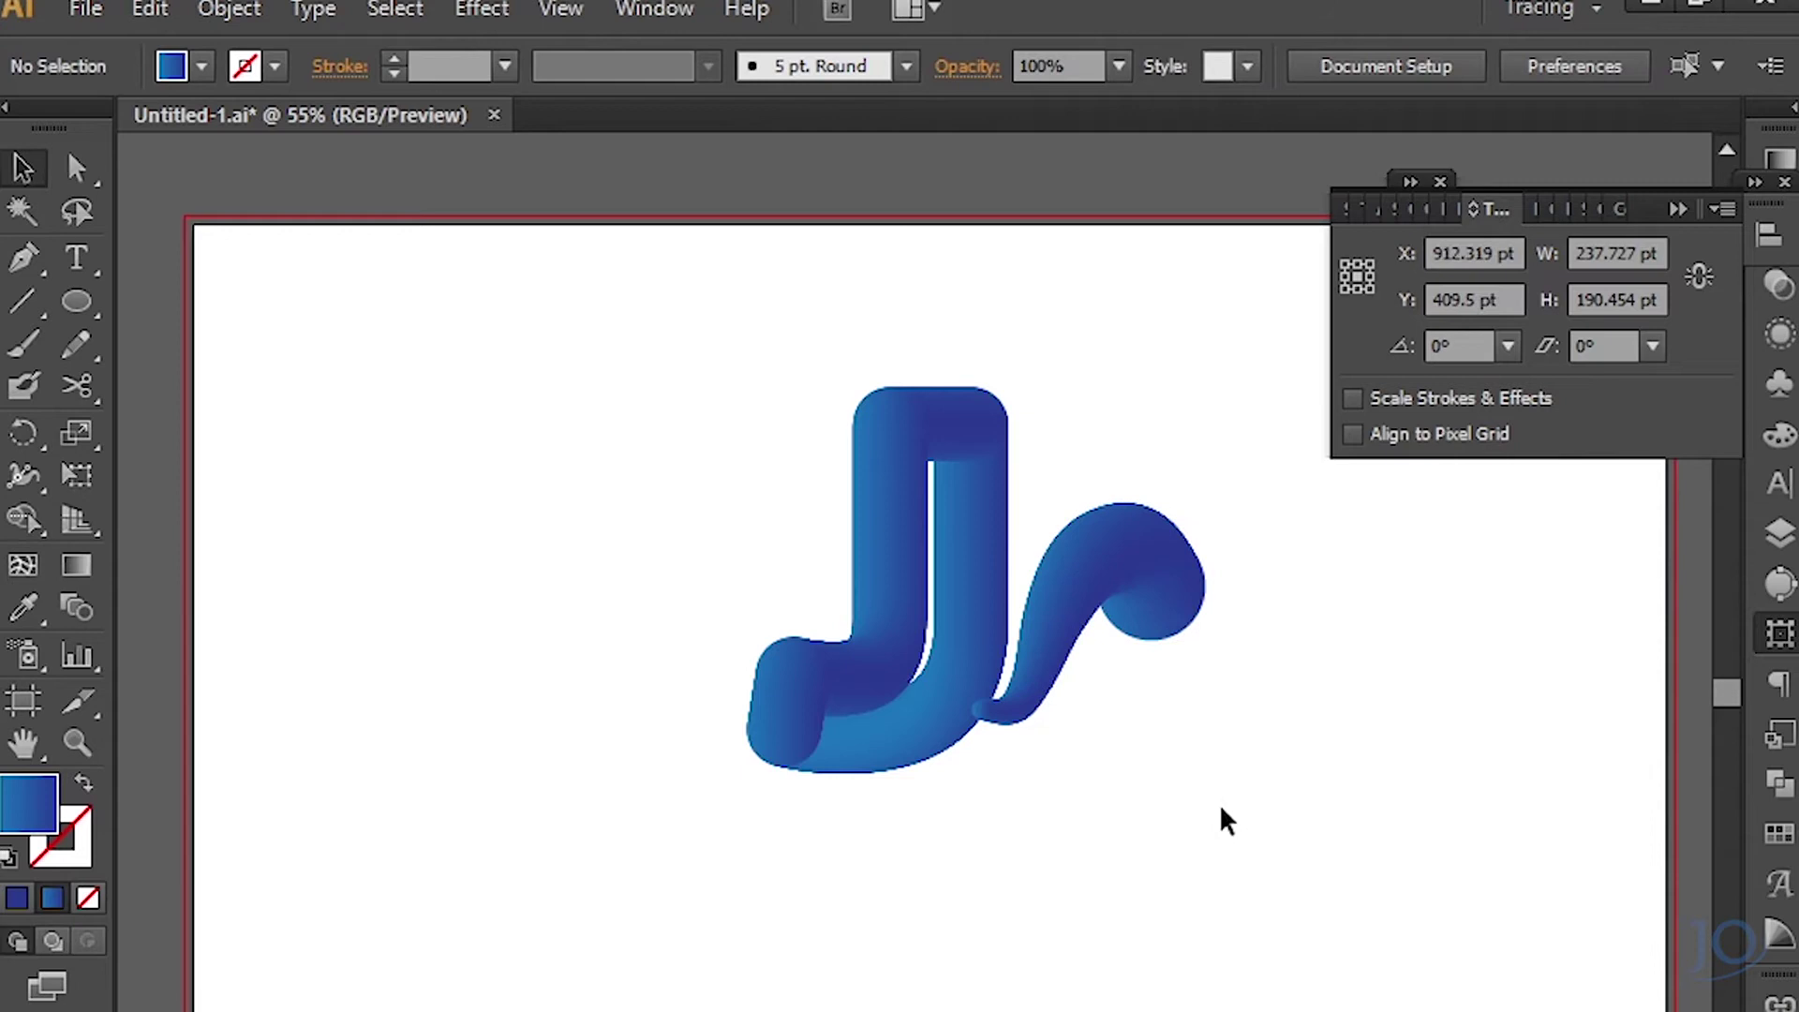
{"action": "left_click", "coordinate": [1127, 581]}
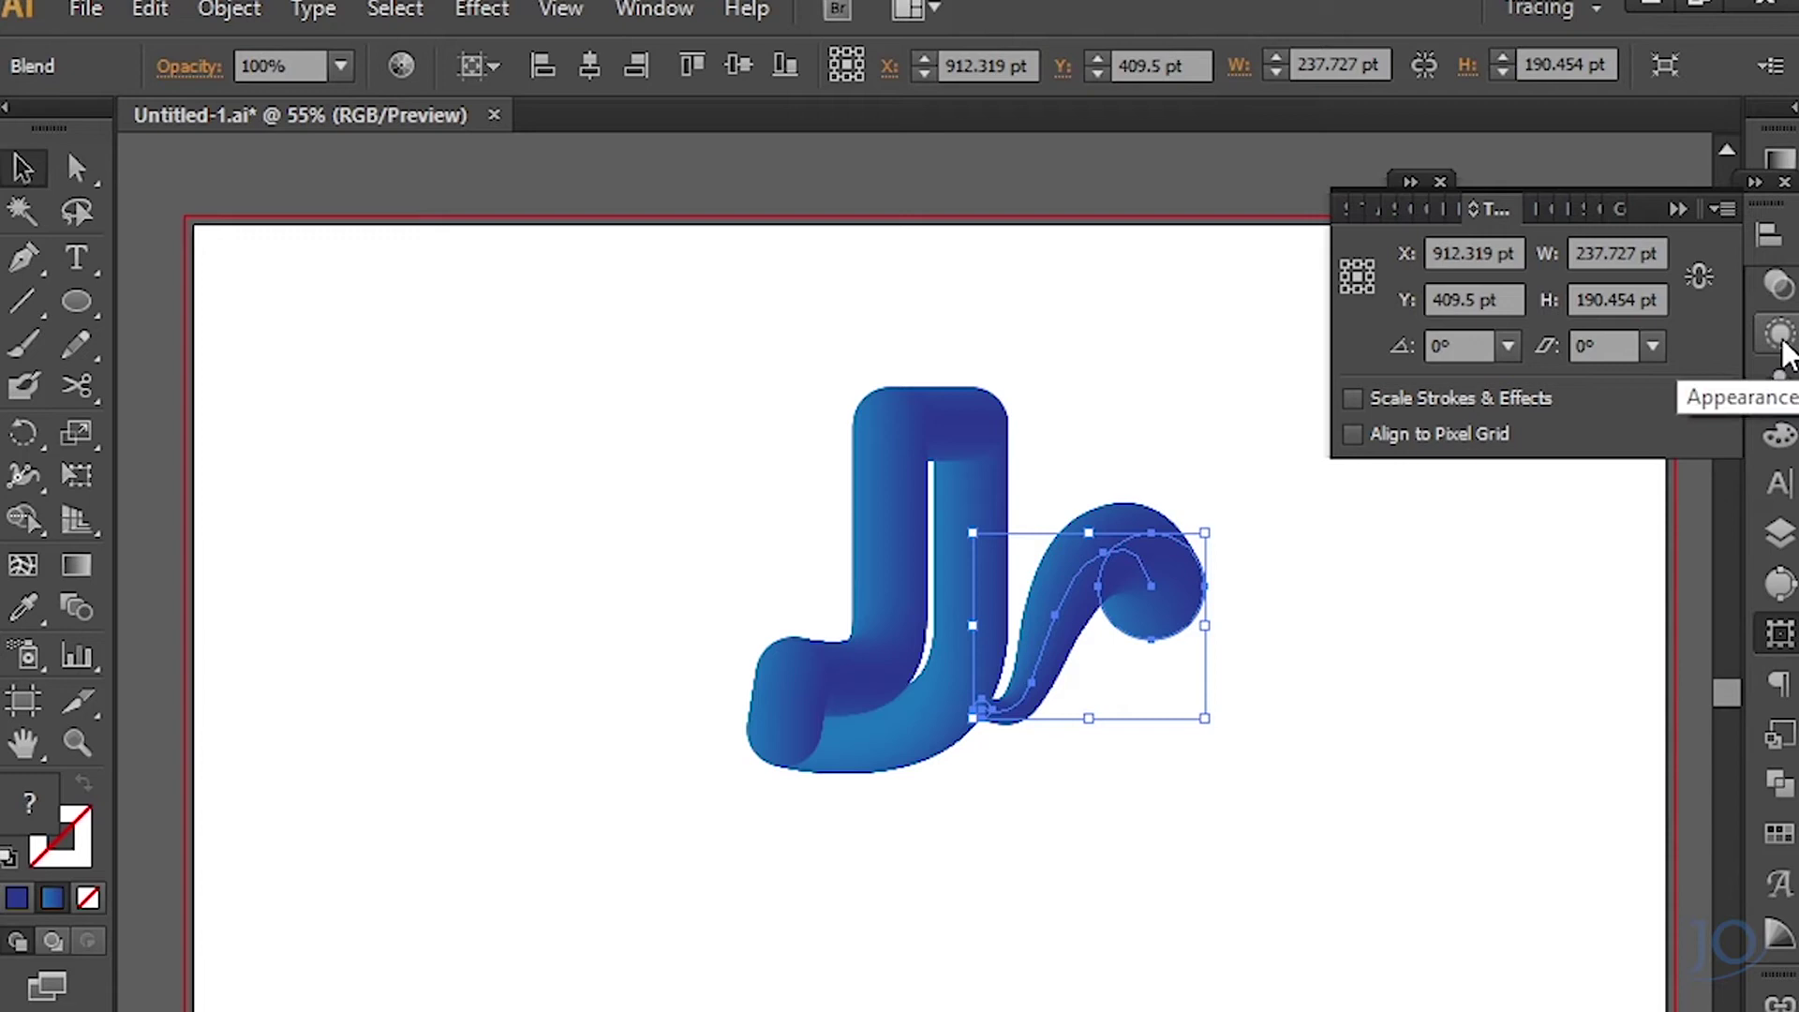
Apply a Roughen effect to the tail with Size 44% and Detail 68.
{"action": "left_click", "coordinate": [1780, 337]}
{"action": "left_click", "coordinate": [1467, 450]}
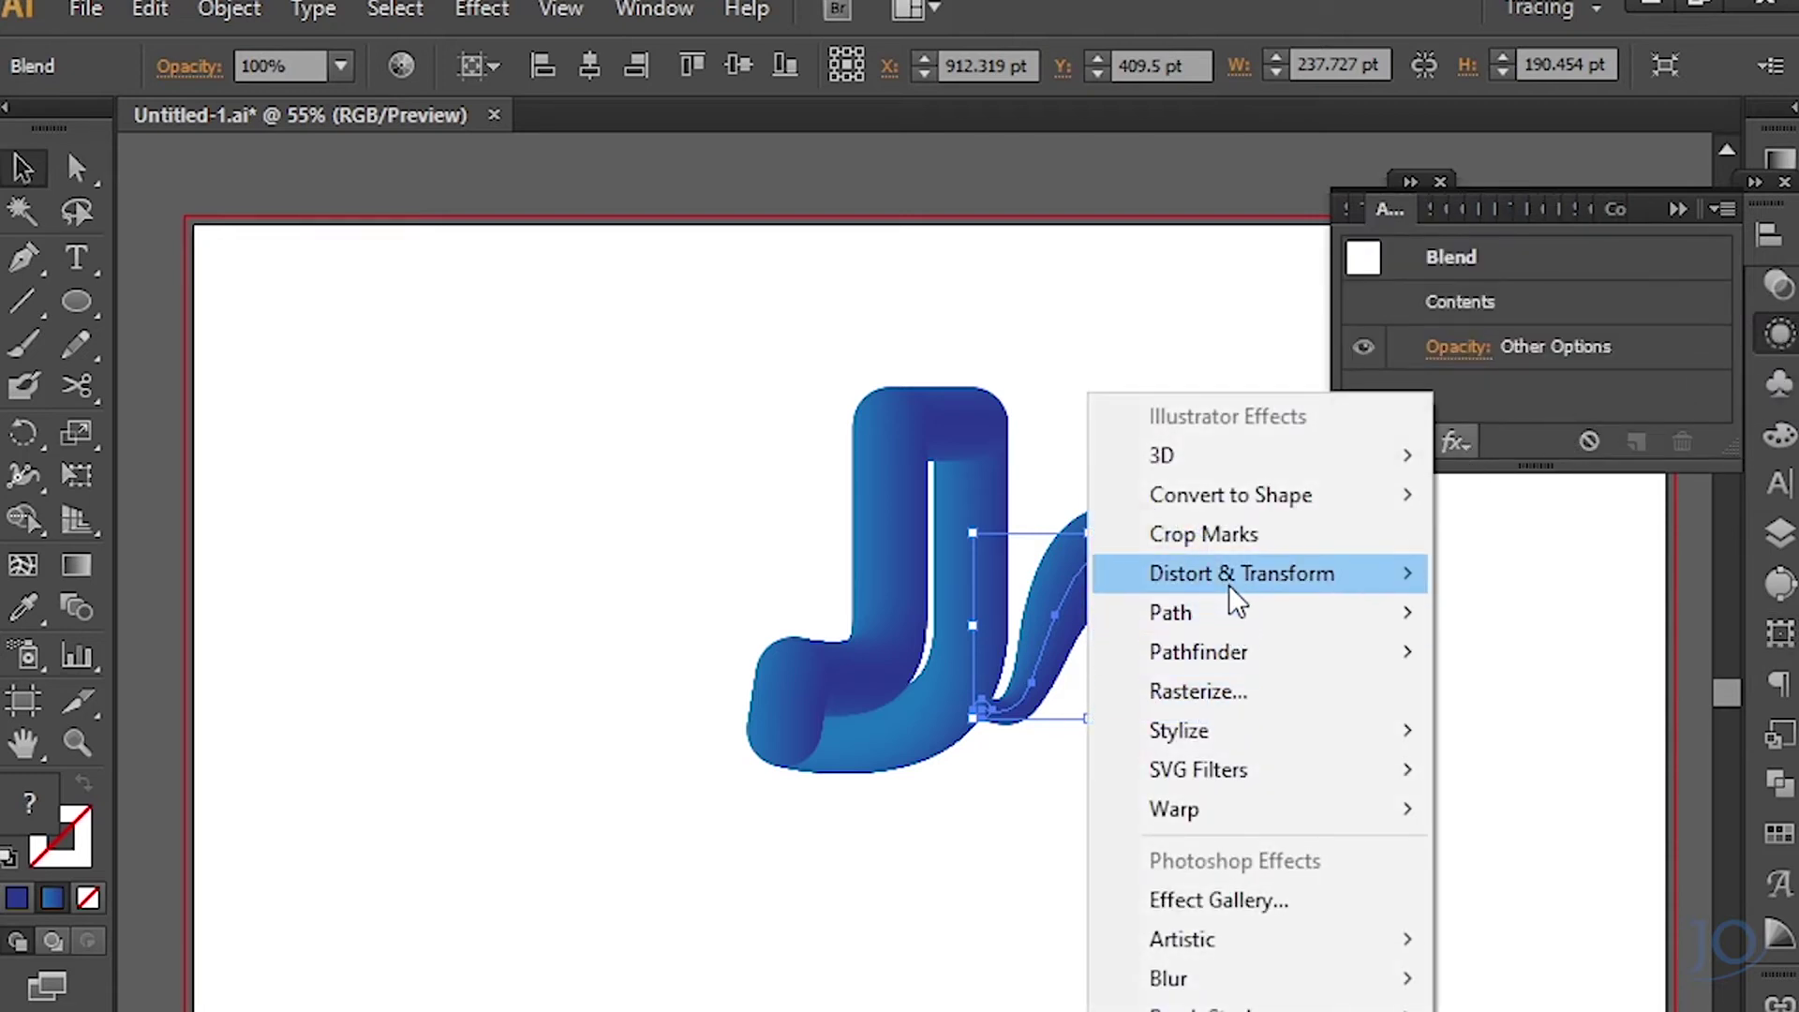
{"action": "mouse_move", "coordinate": [1240, 574]}
{"action": "left_click", "coordinate": [1537, 656]}
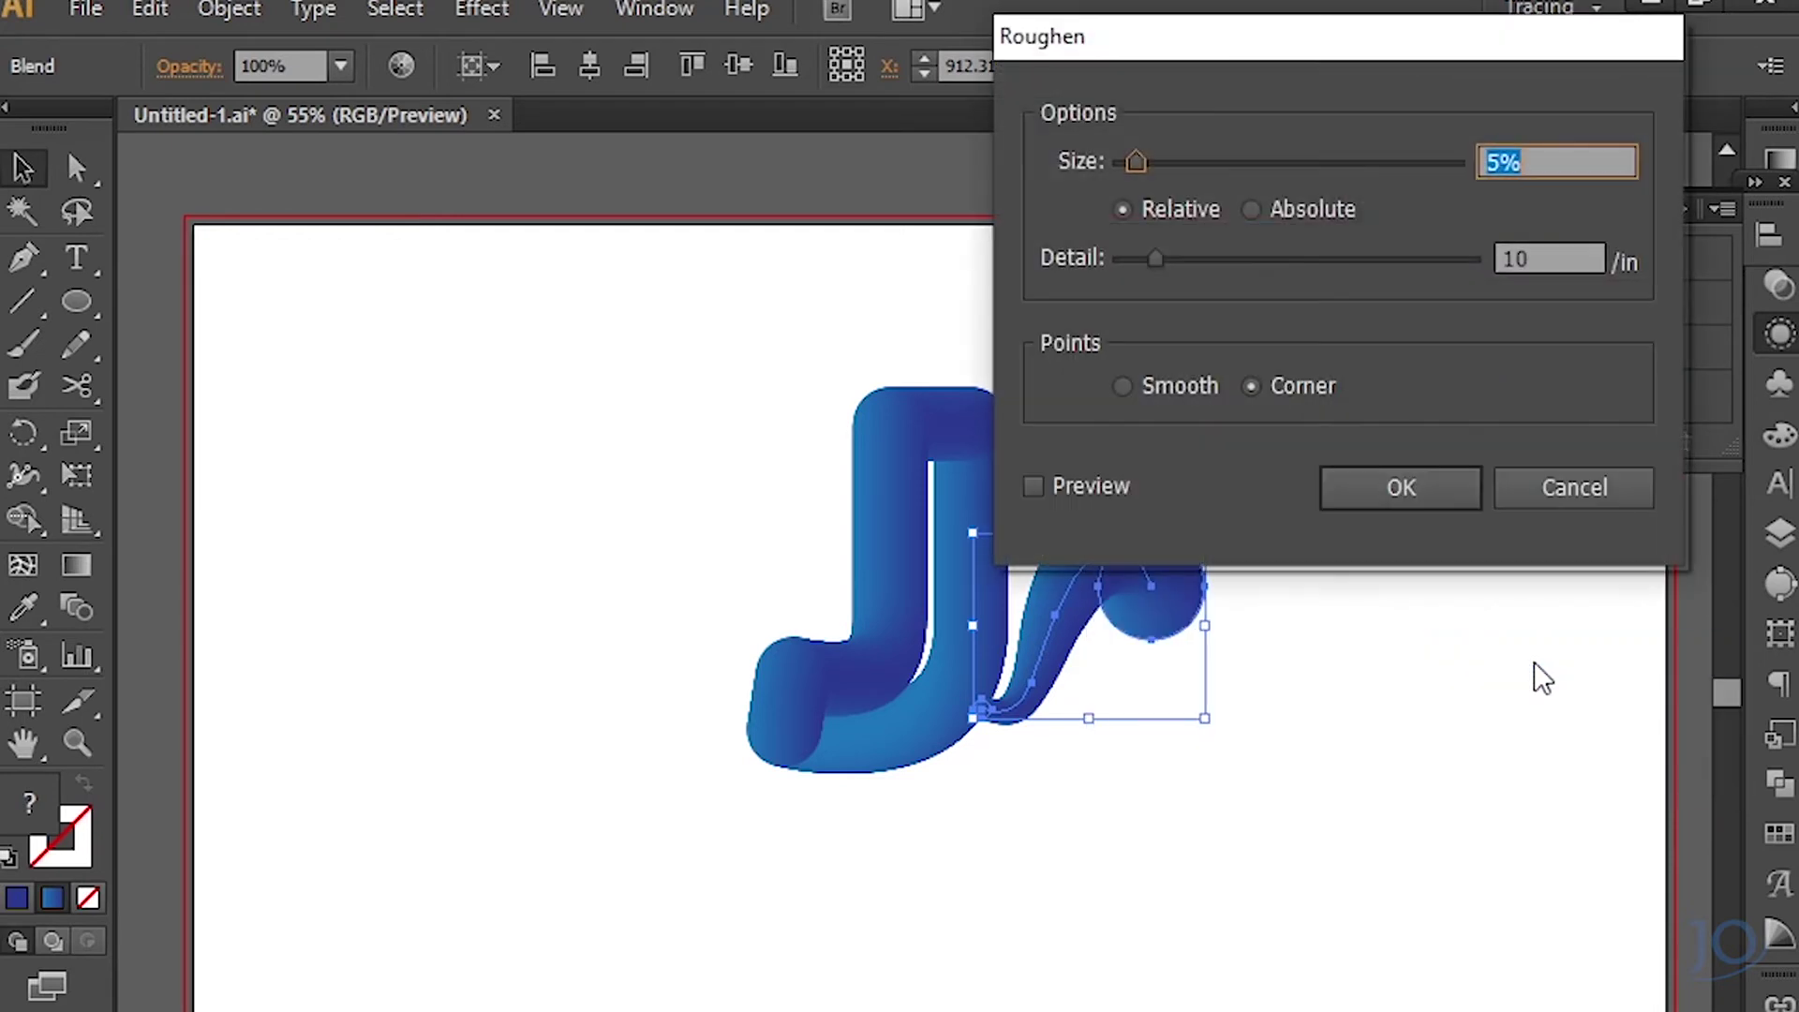
{"action": "left_click_drag", "start_coordinate": [1317, 61], "coordinate": [504, 277]}
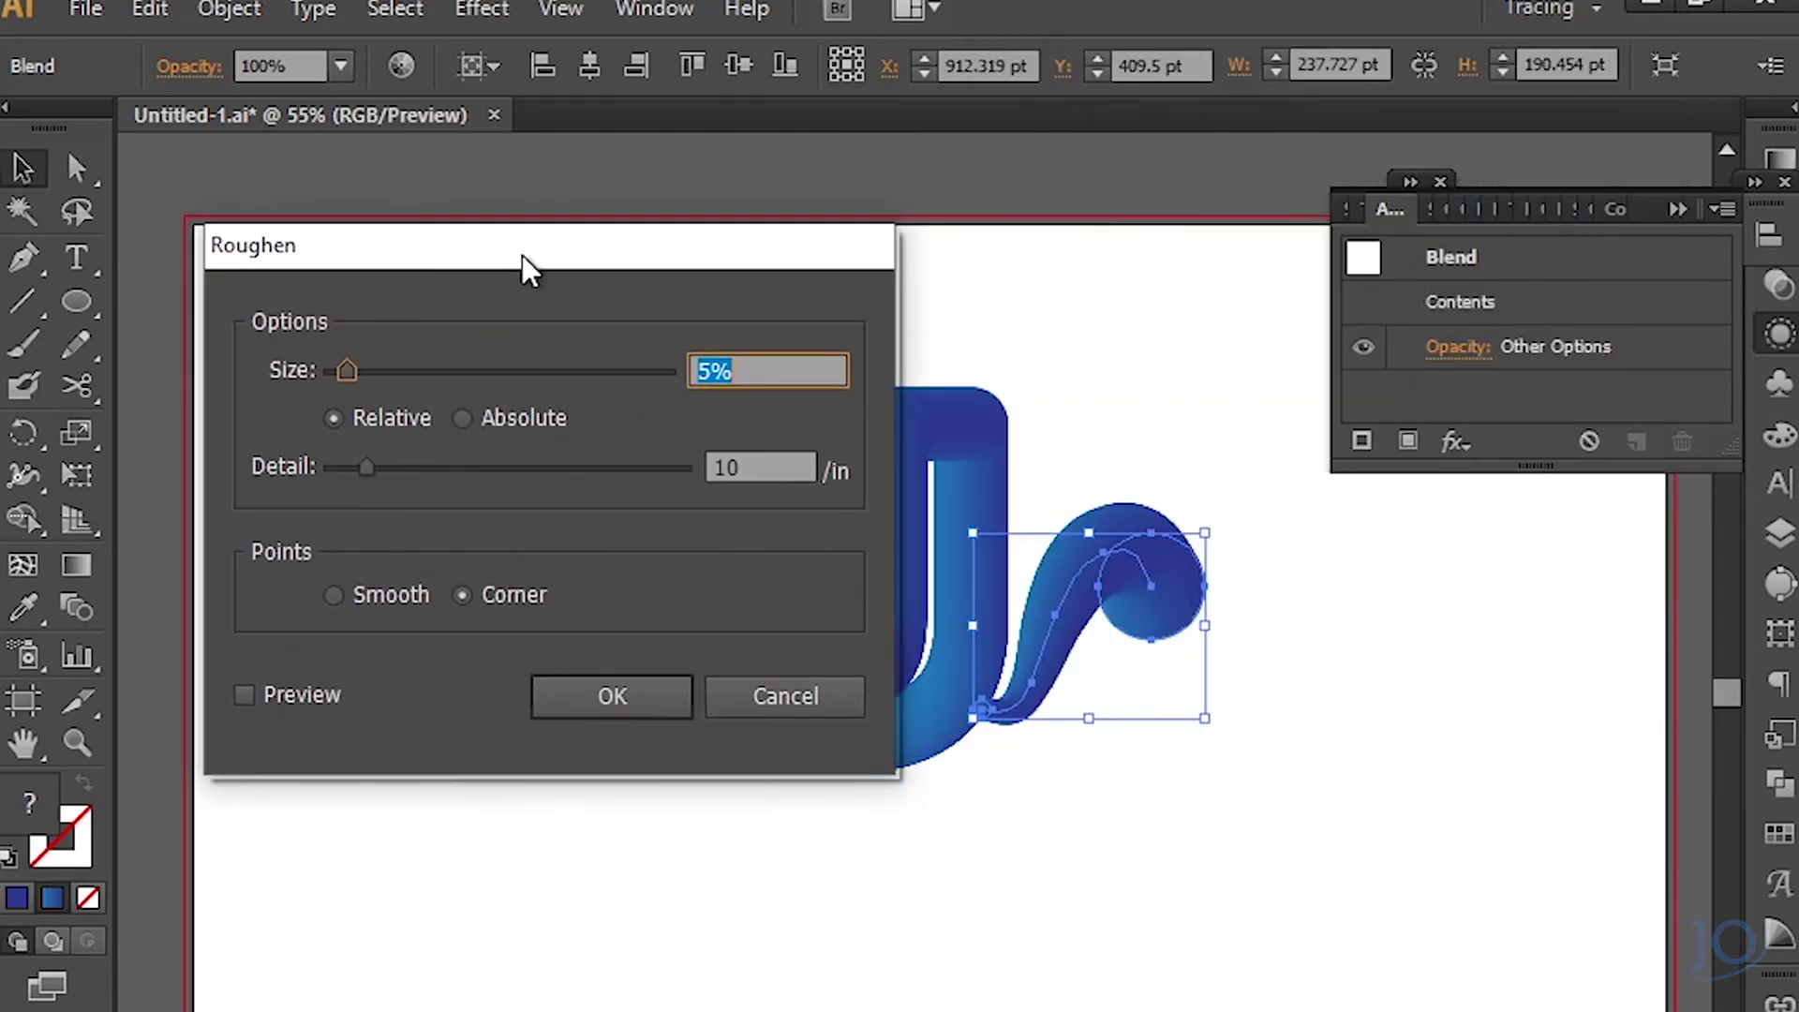
{"action": "left_click", "coordinate": [220, 702]}
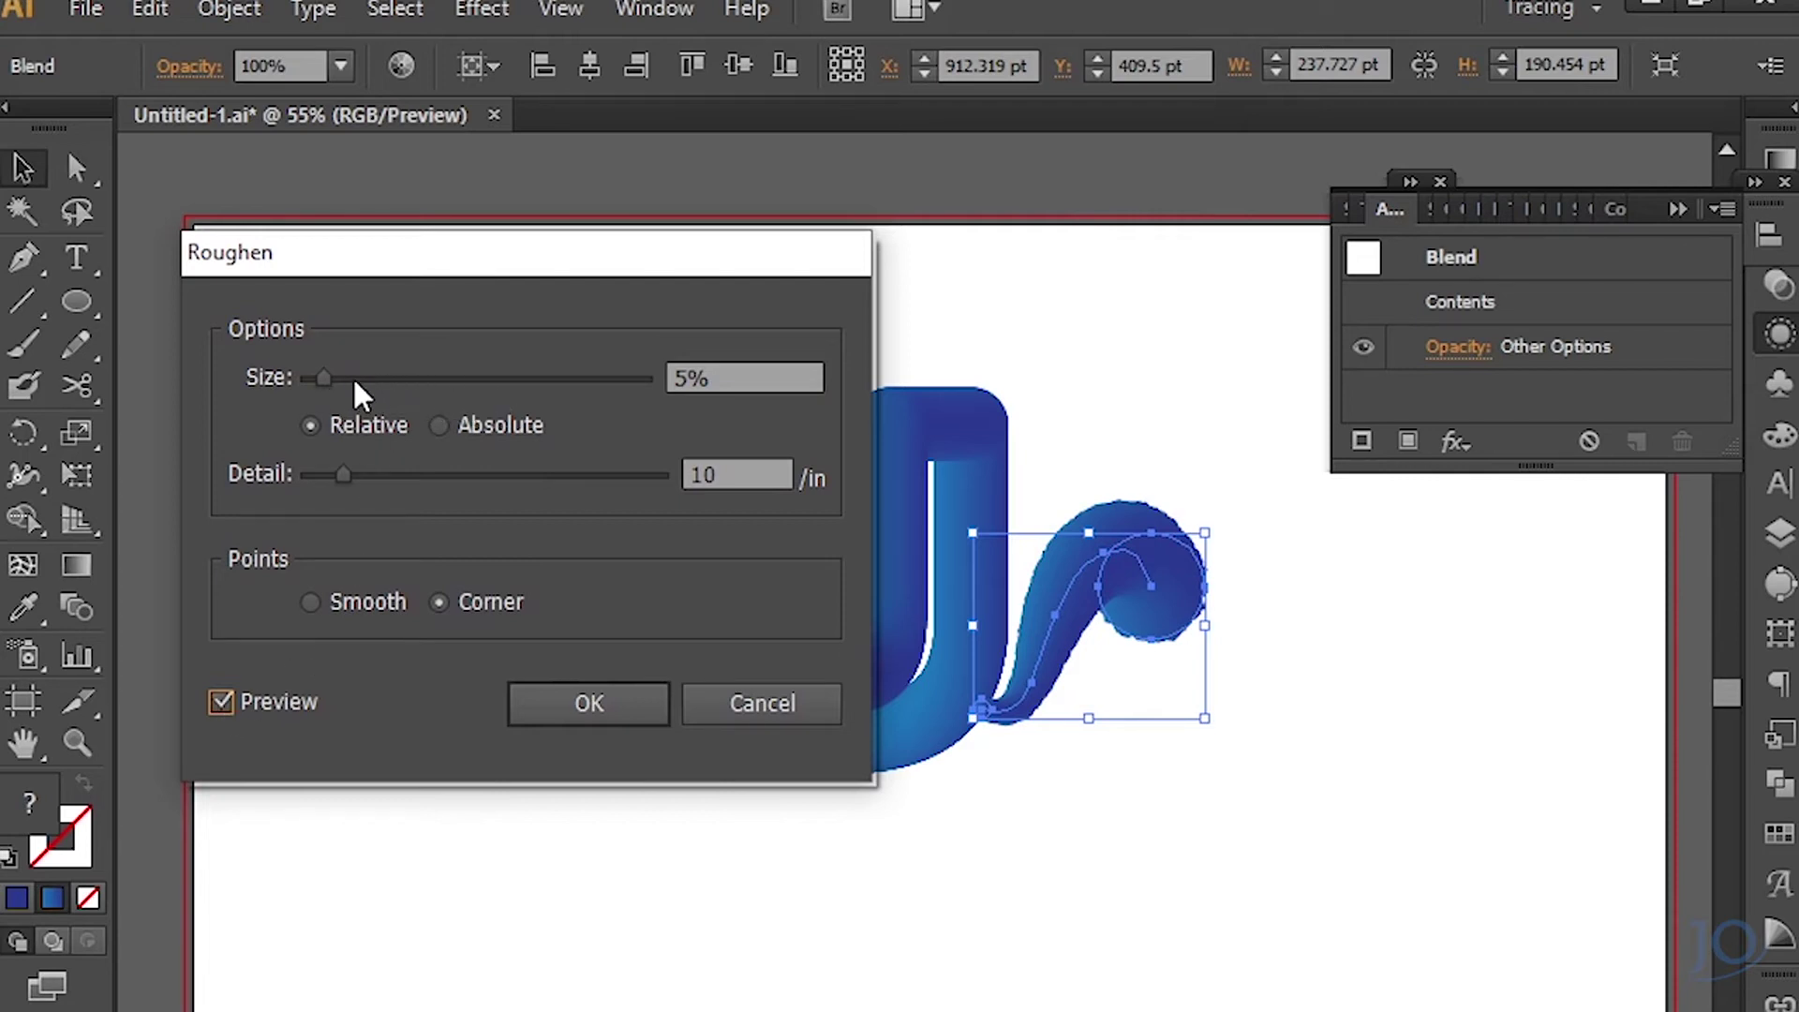
{"action": "left_click", "coordinate": [455, 377]}
{"action": "left_click", "coordinate": [548, 475]}
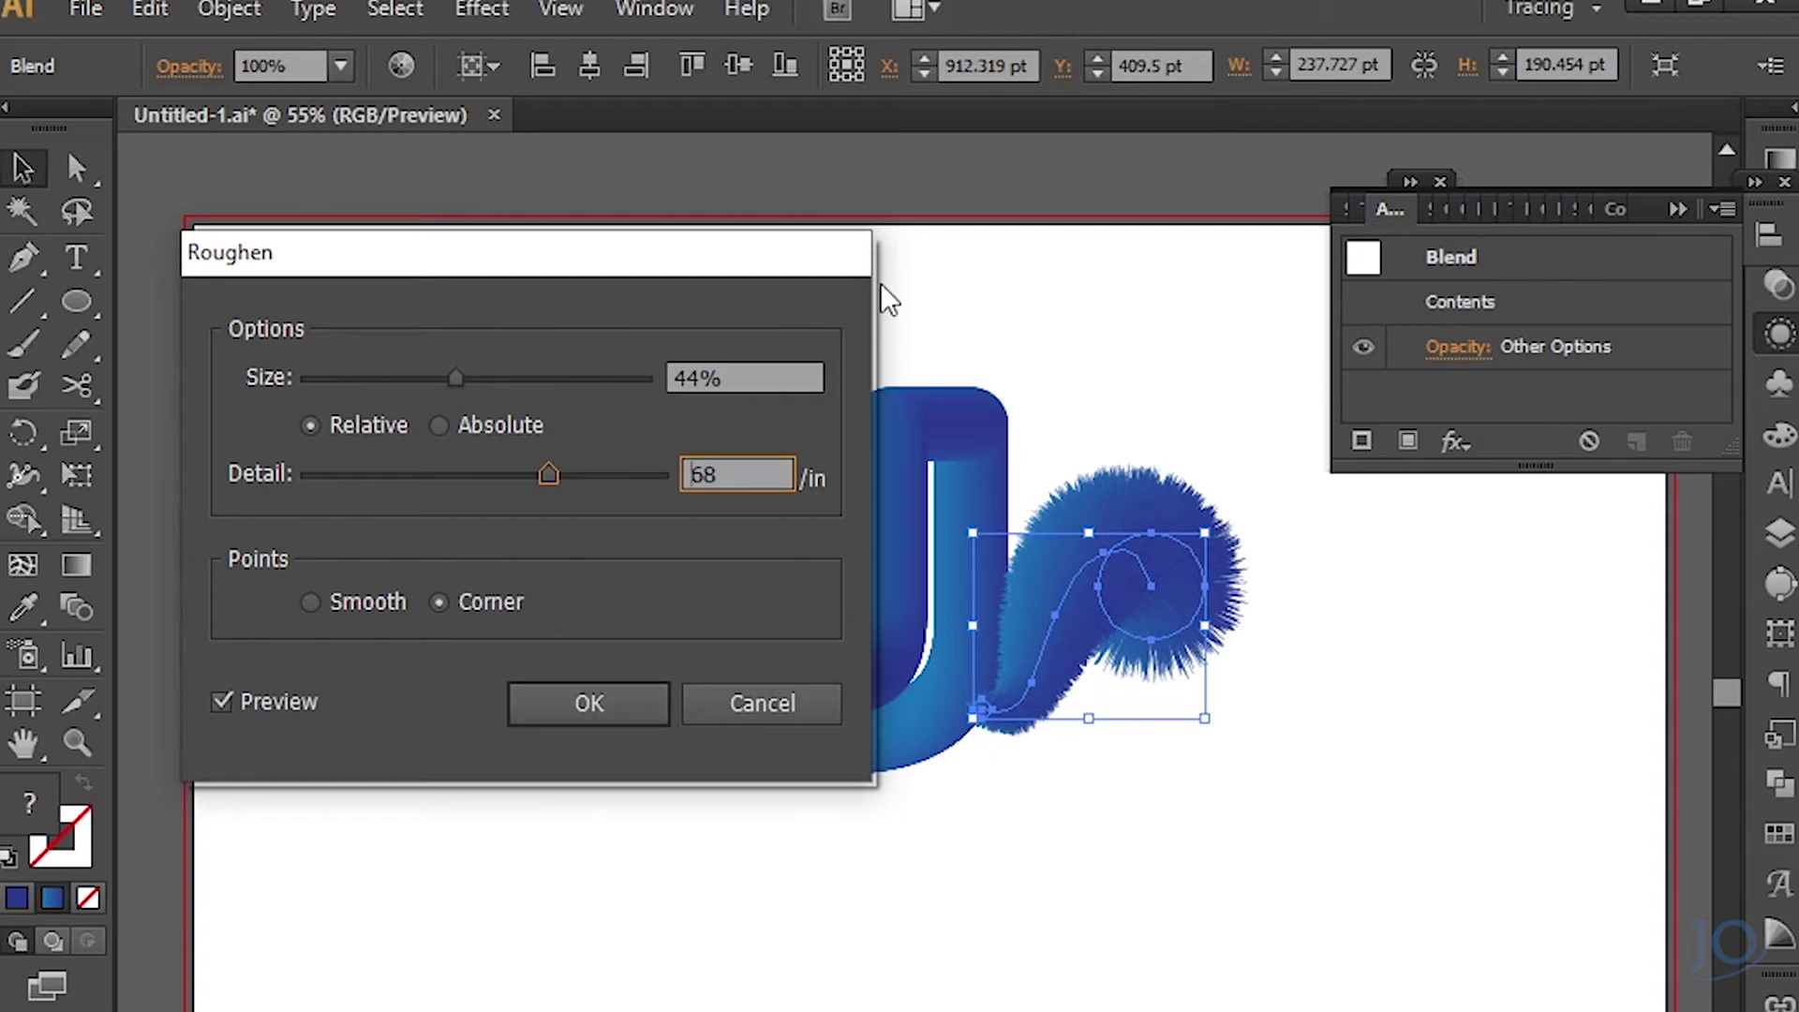
{"action": "mouse_move", "coordinate": [716, 266]}
{"action": "left_mouse_down"}
{"action": "mouse_move", "coordinate": [570, 309]}
{"action": "mouse_move", "coordinate": [621, 289]}
{"action": "left_mouse_up"}
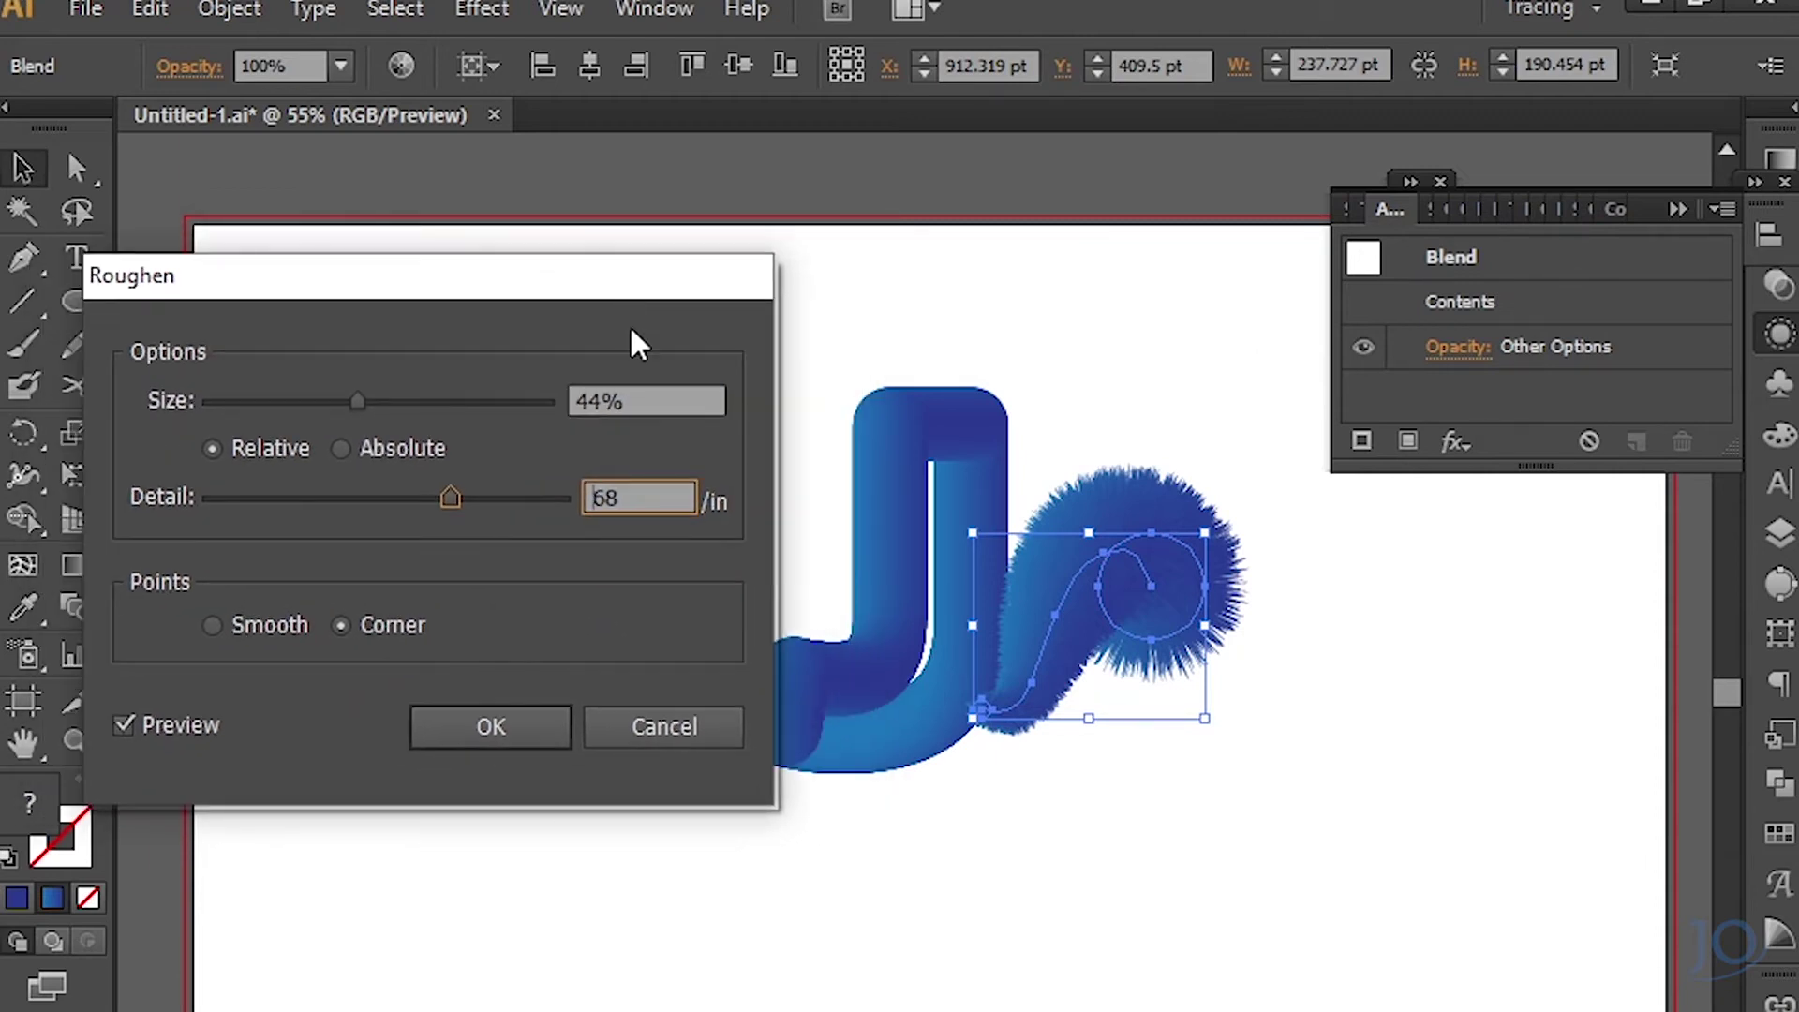
{"action": "left_click", "coordinate": [506, 728]}
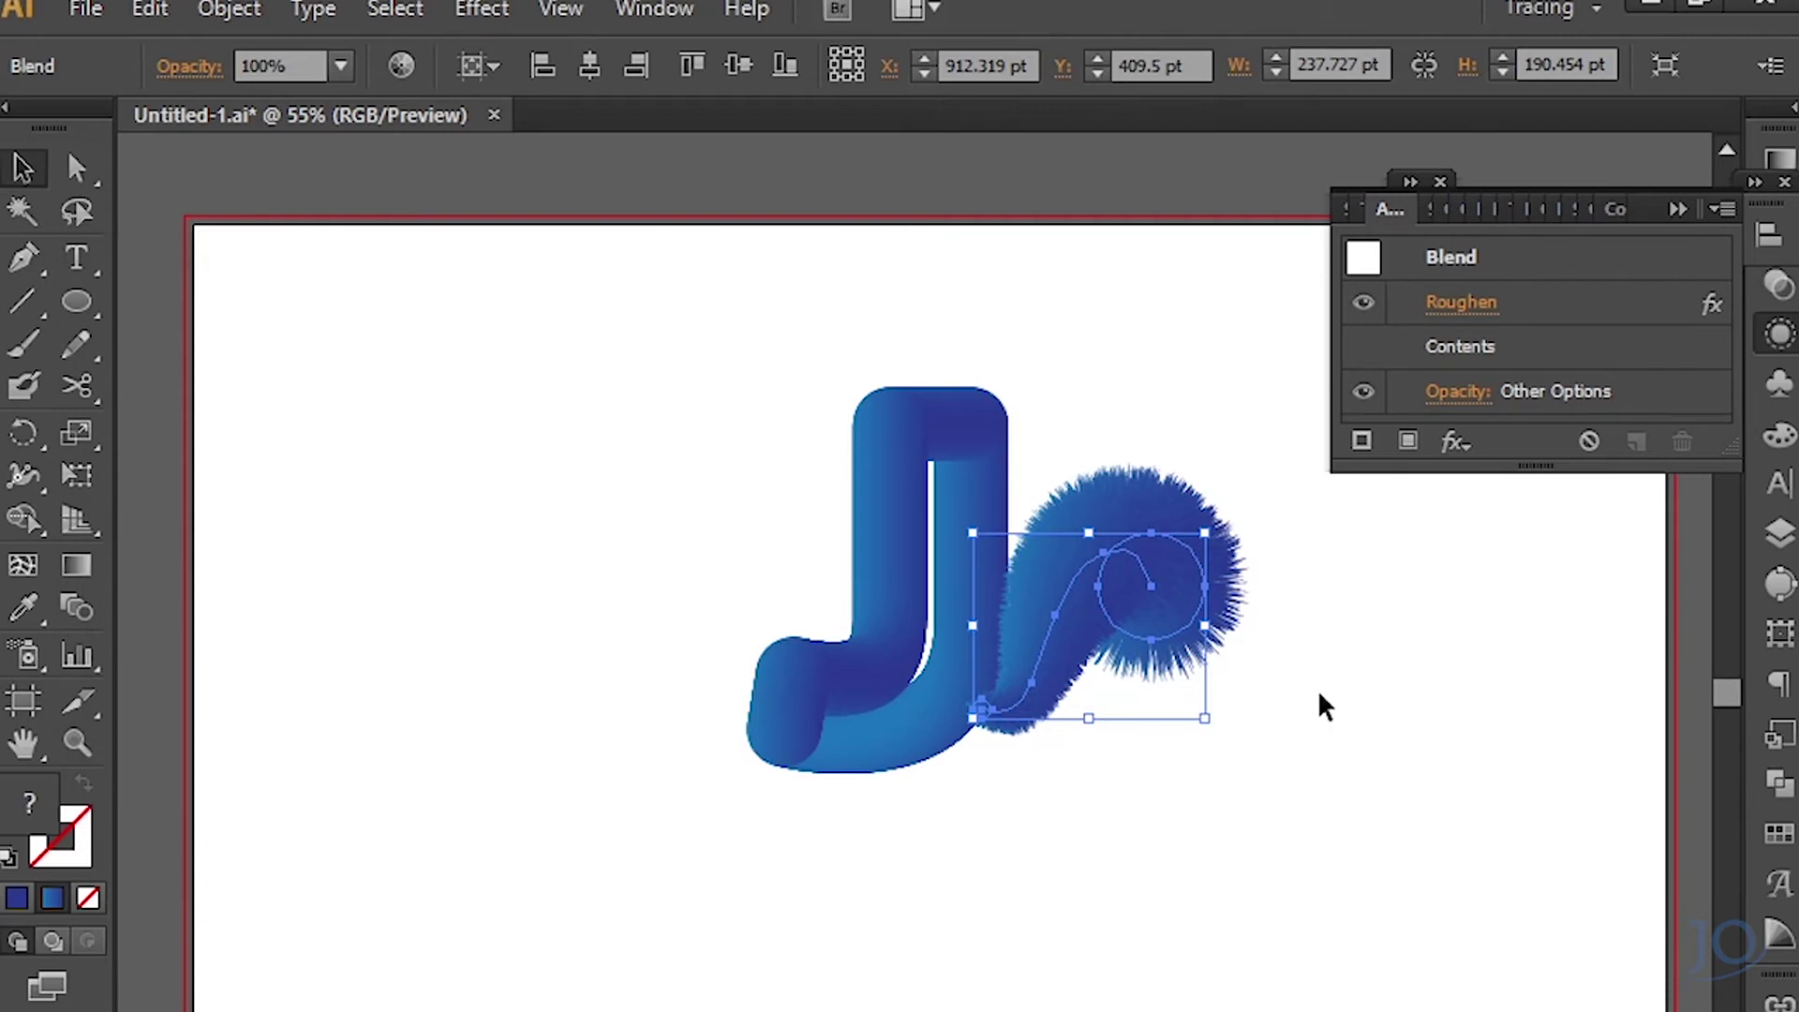
{"action": "left_click", "coordinate": [1318, 694]}
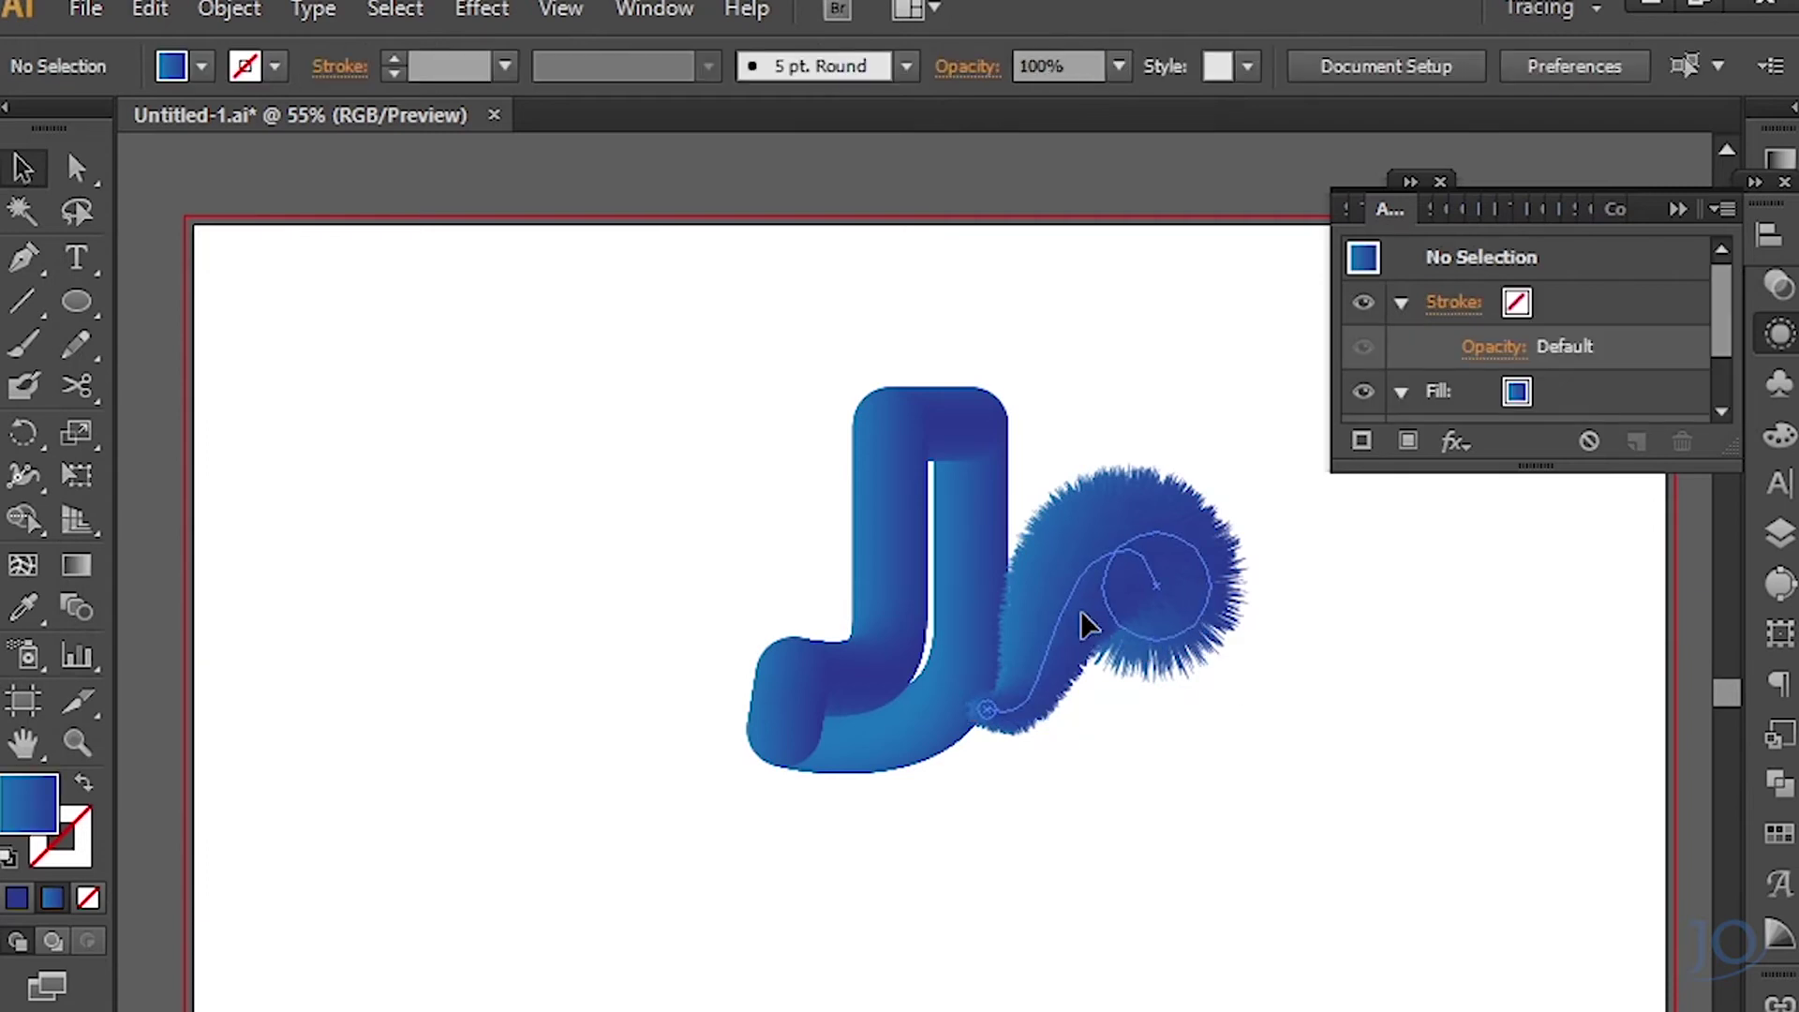
{"action": "left_click", "coordinate": [1081, 614]}
Roughen the J blend at about 64% size and 86 detail.
{"action": "left_click", "coordinate": [935, 631]}
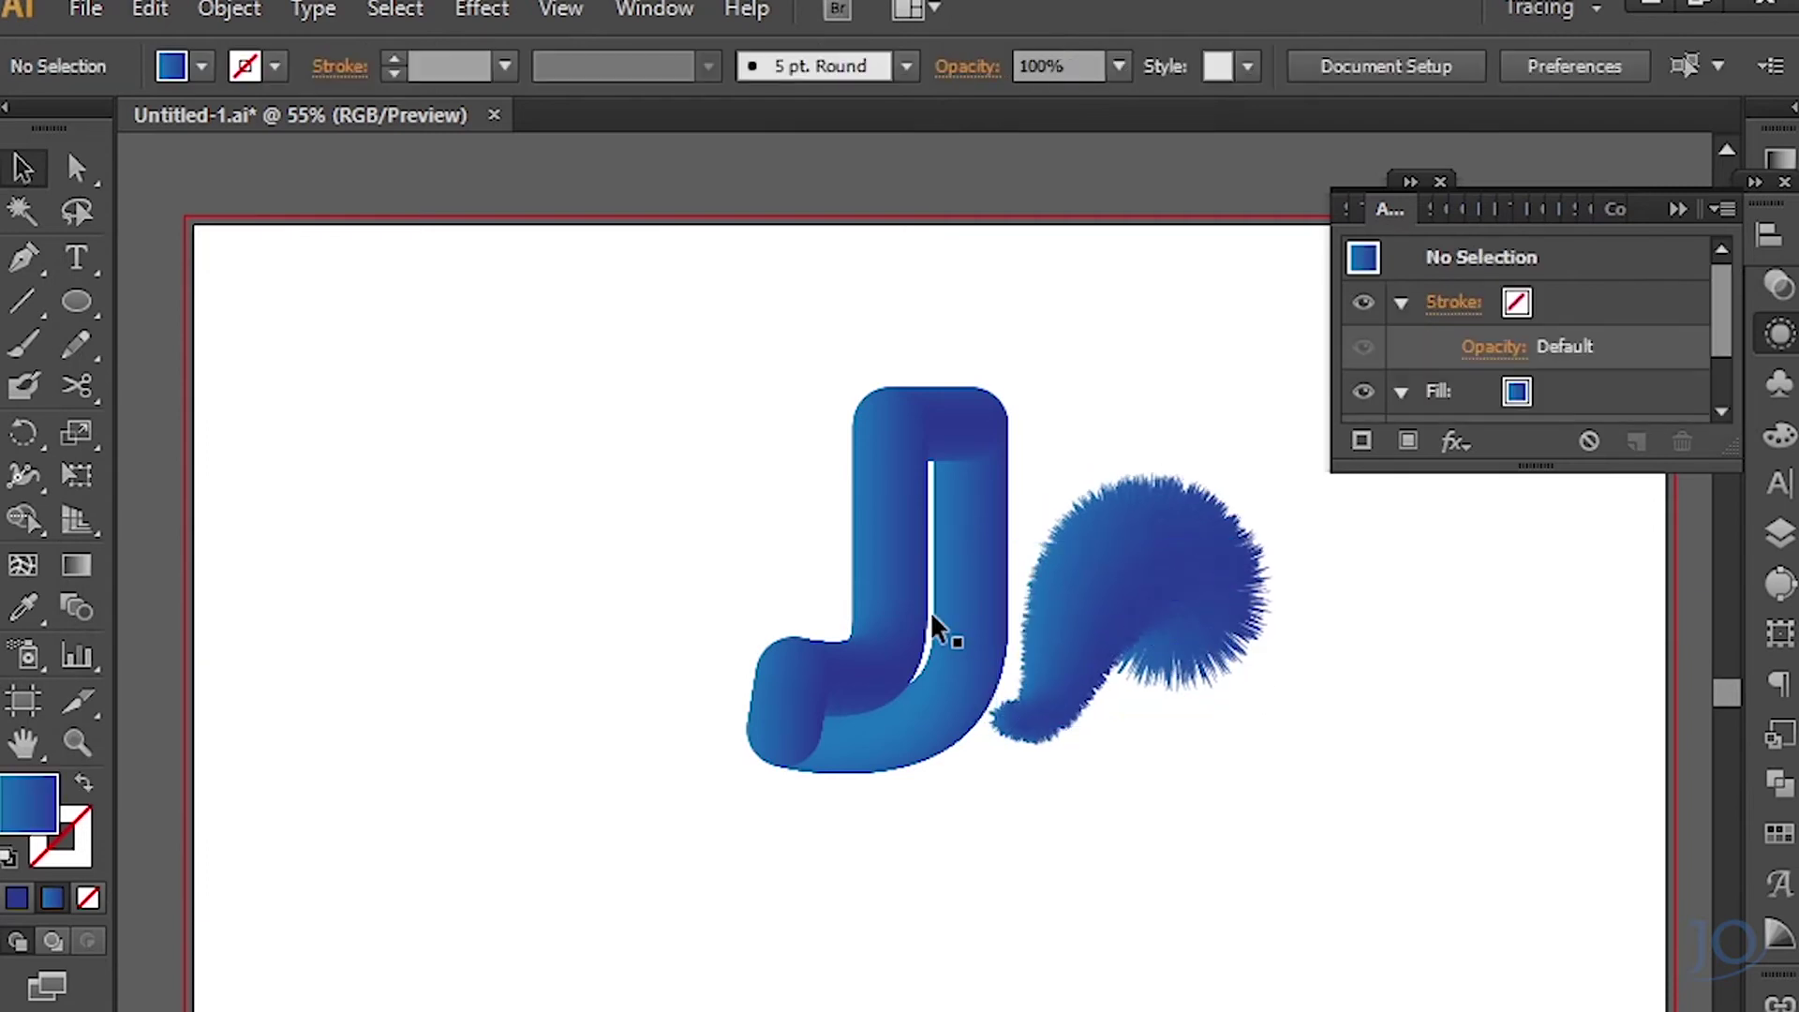
{"action": "left_click", "coordinate": [1455, 441]}
{"action": "left_click", "coordinate": [1499, 647]}
{"action": "left_click", "coordinate": [124, 724]}
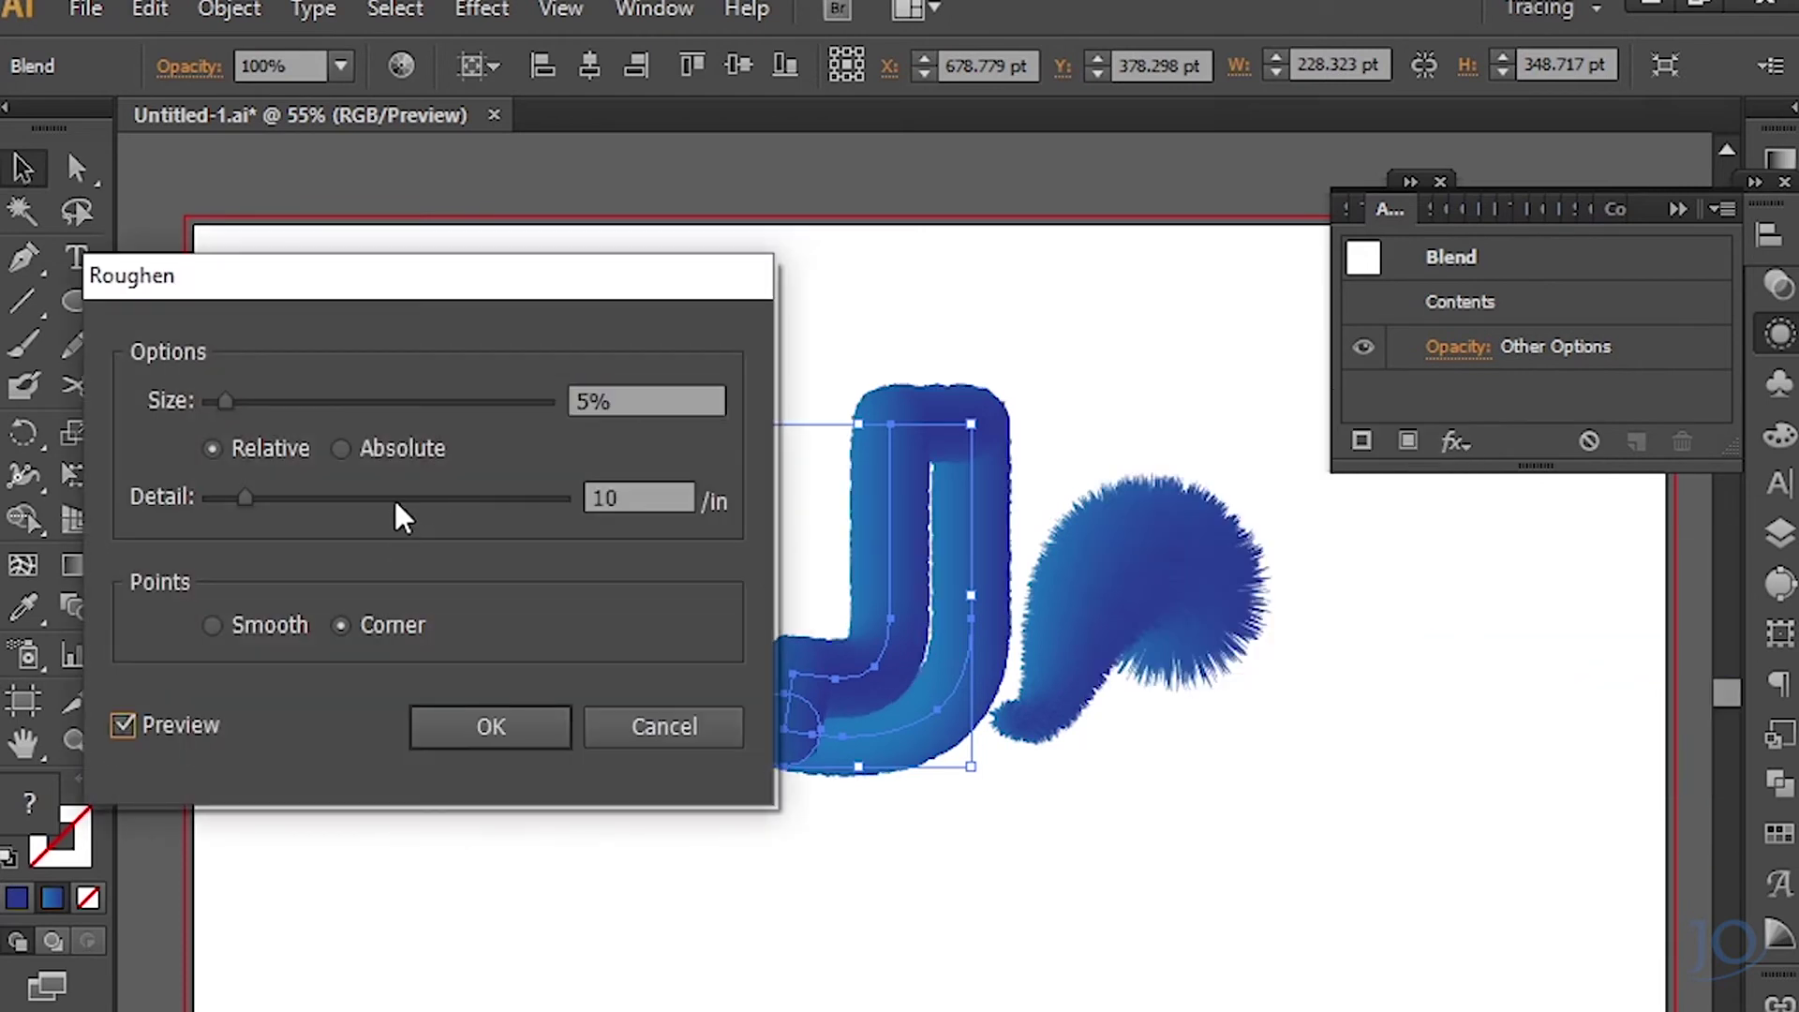
{"action": "left_click_drag", "start_coordinate": [222, 401], "coordinate": [394, 401]}
{"action": "left_click_drag", "start_coordinate": [245, 498], "coordinate": [517, 496]}
{"action": "mouse_move", "coordinate": [395, 402]}
{"action": "left_mouse_down"}
{"action": "mouse_move", "coordinate": [432, 401]}
{"action": "mouse_move", "coordinate": [411, 401]}
{"action": "left_mouse_up"}
{"action": "left_click_drag", "start_coordinate": [516, 498], "coordinate": [512, 494]}
{"action": "left_click_drag", "start_coordinate": [412, 401], "coordinate": [425, 402]}
{"action": "key", "text": "Return"}
{"action": "key", "text": "ctrl+shift+a"}
Reapply the roughen to the tail and rotate it snugly against the J, then start drawing a triangle.
{"action": "left_click", "coordinate": [1124, 603]}
{"action": "key", "text": "ctrl+shift+e"}
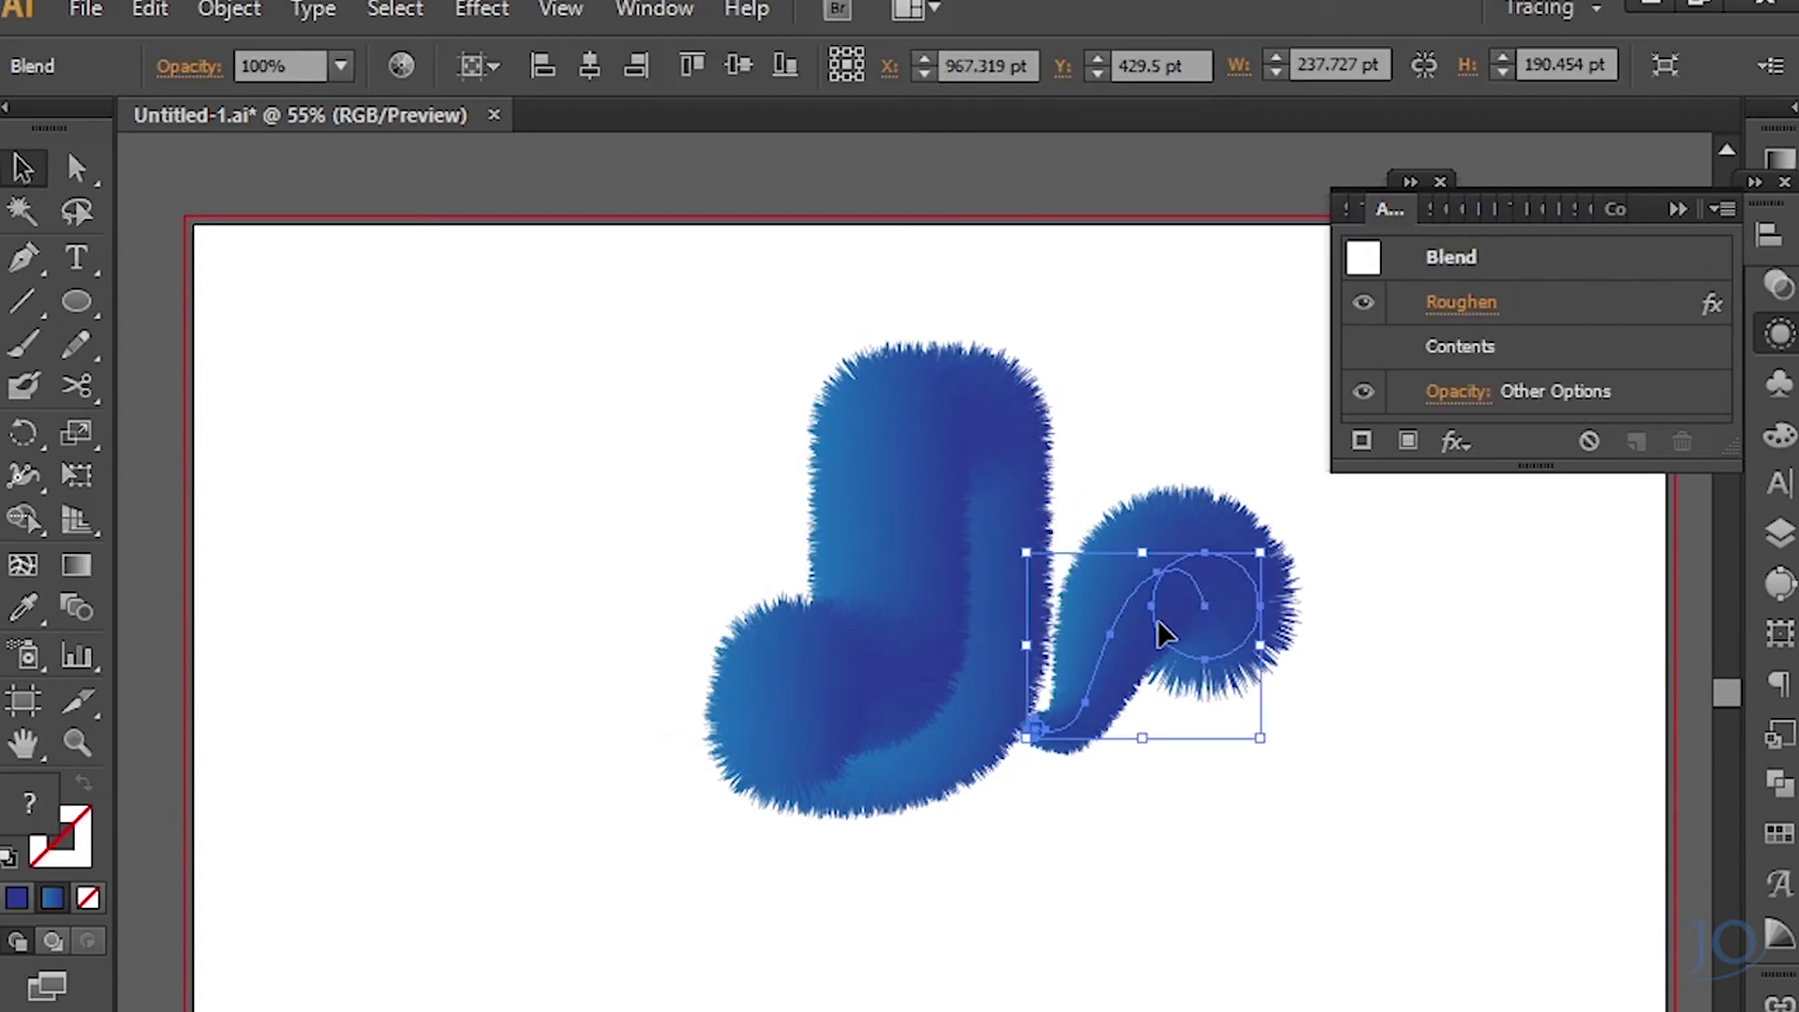
{"action": "left_click_drag", "start_coordinate": [1065, 718], "coordinate": [1039, 733]}
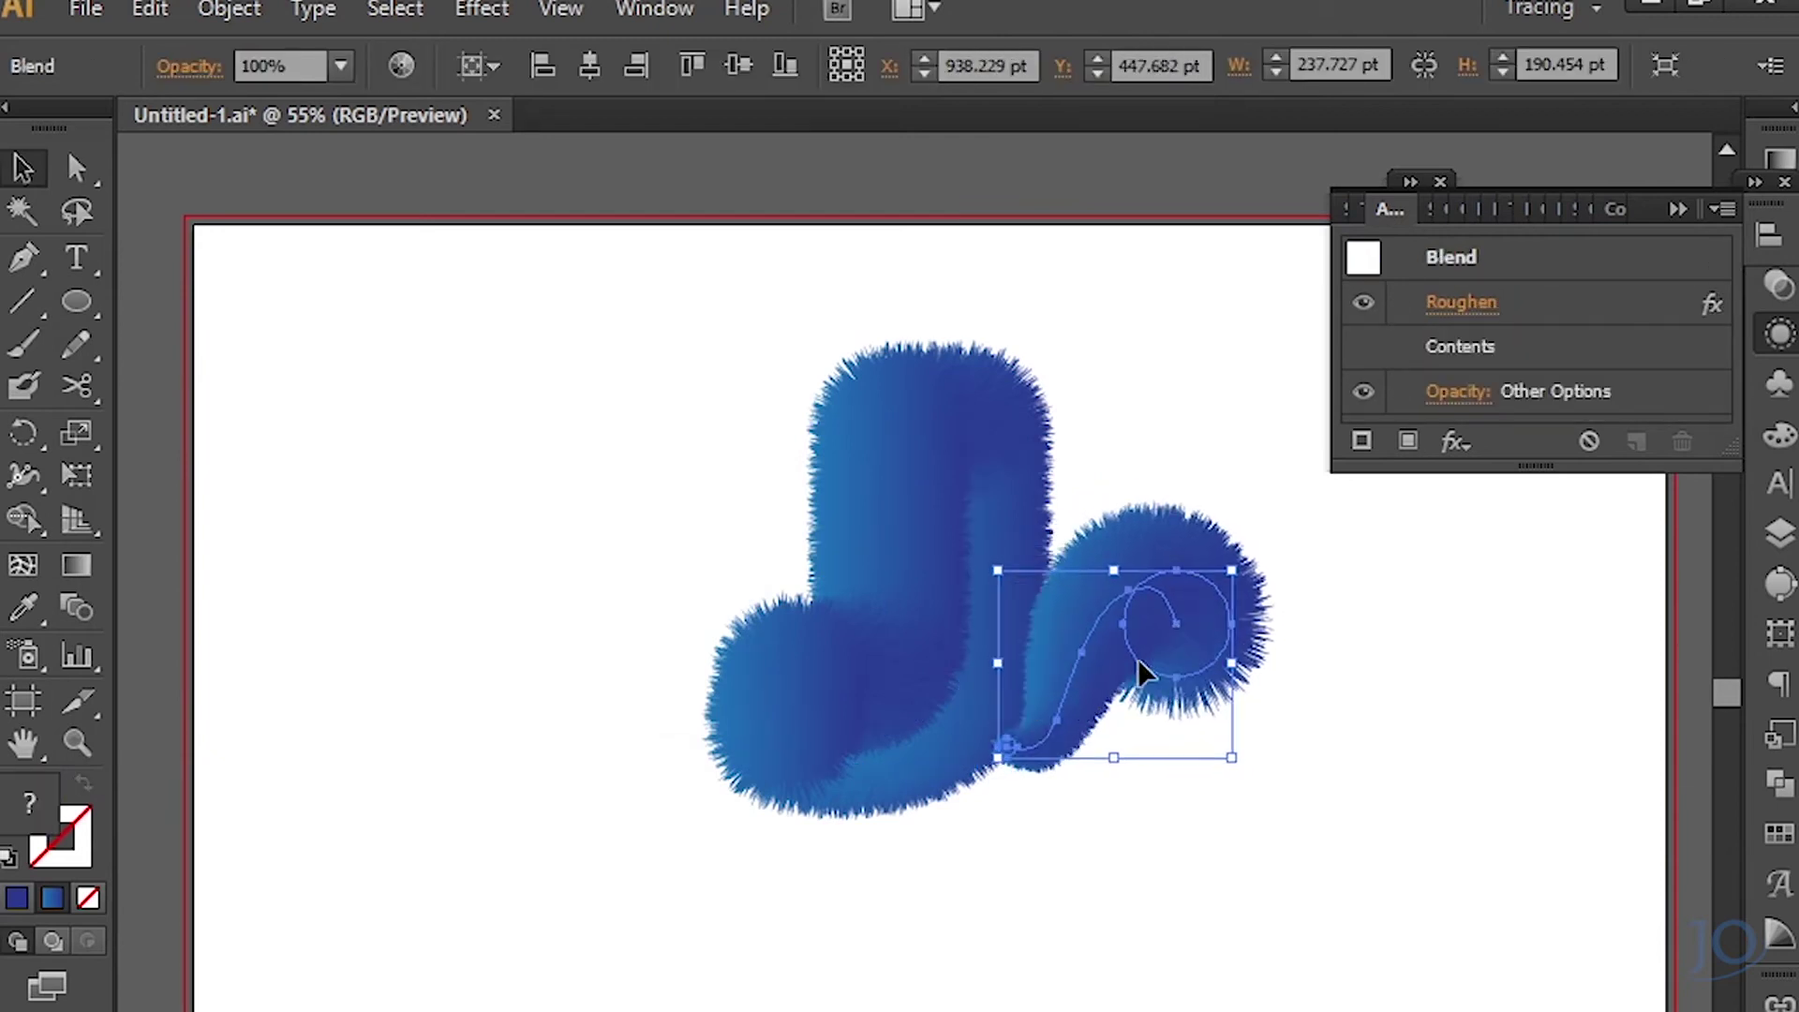
{"action": "mouse_move", "coordinate": [1265, 572]}
{"action": "left_mouse_down"}
{"action": "mouse_move", "coordinate": [1134, 635]}
{"action": "mouse_move", "coordinate": [1154, 685]}
{"action": "left_mouse_up"}
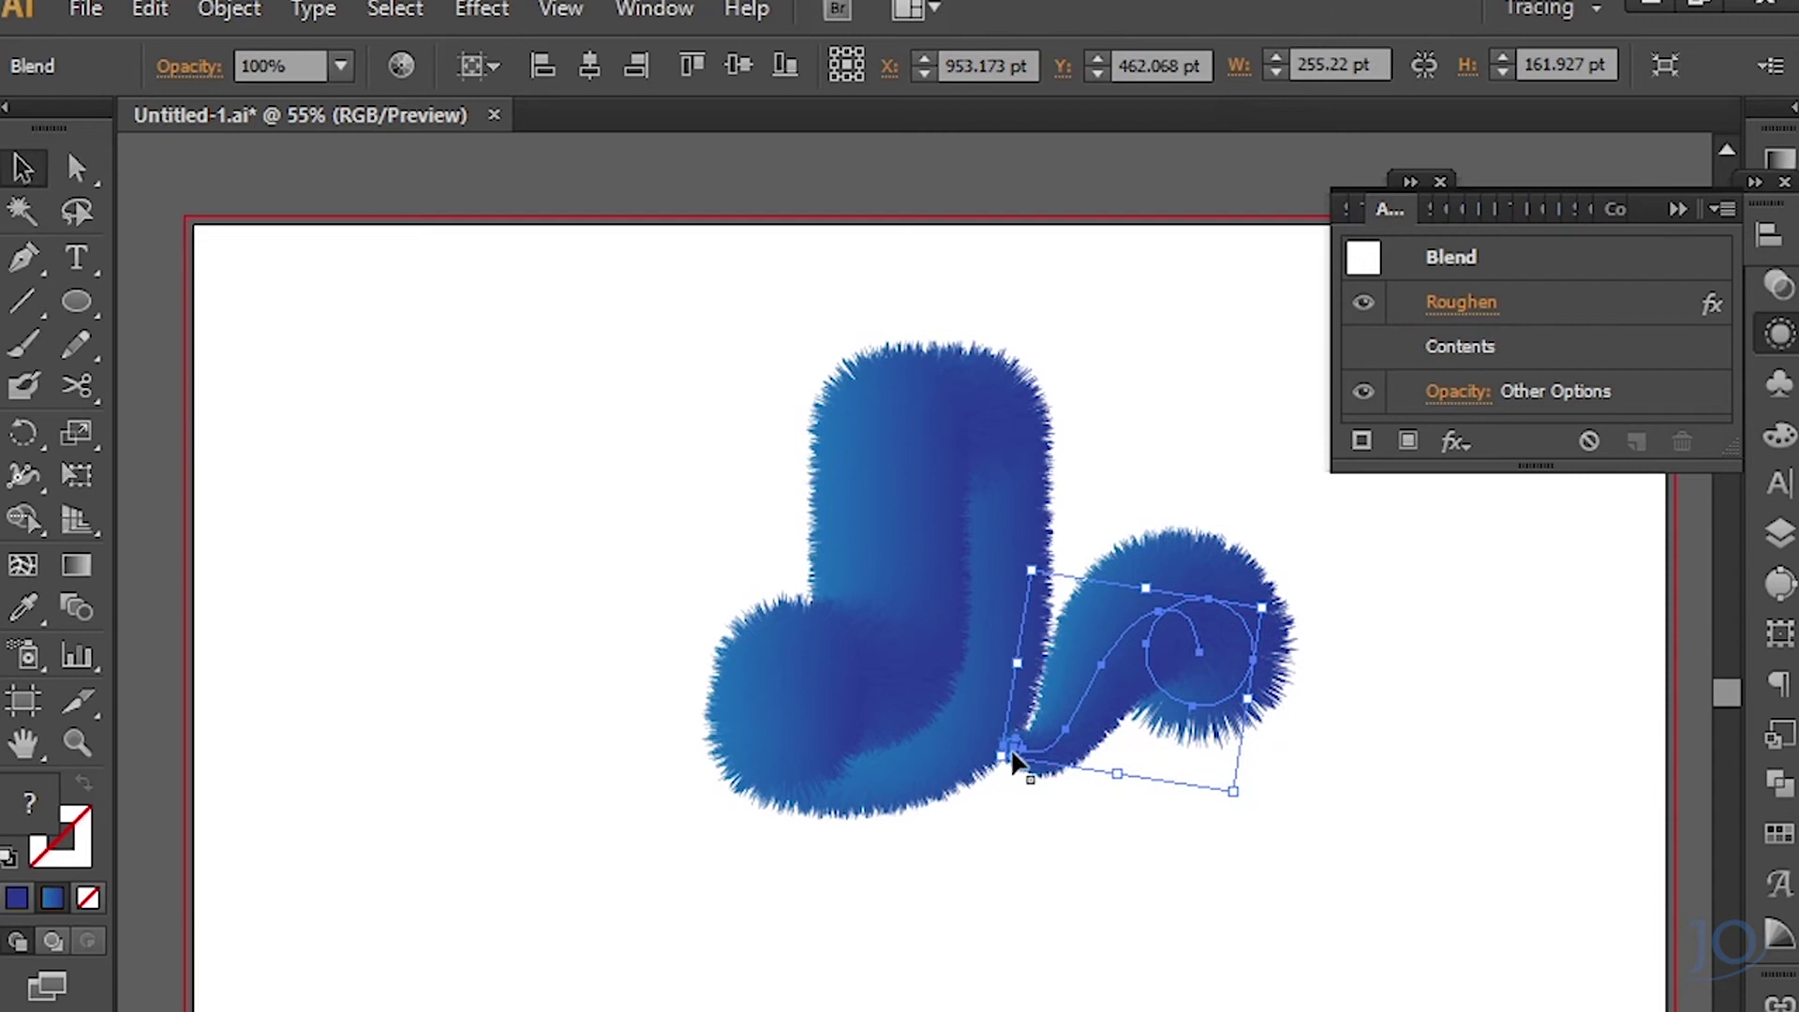
{"action": "left_click_drag", "start_coordinate": [1015, 764], "coordinate": [1014, 756]}
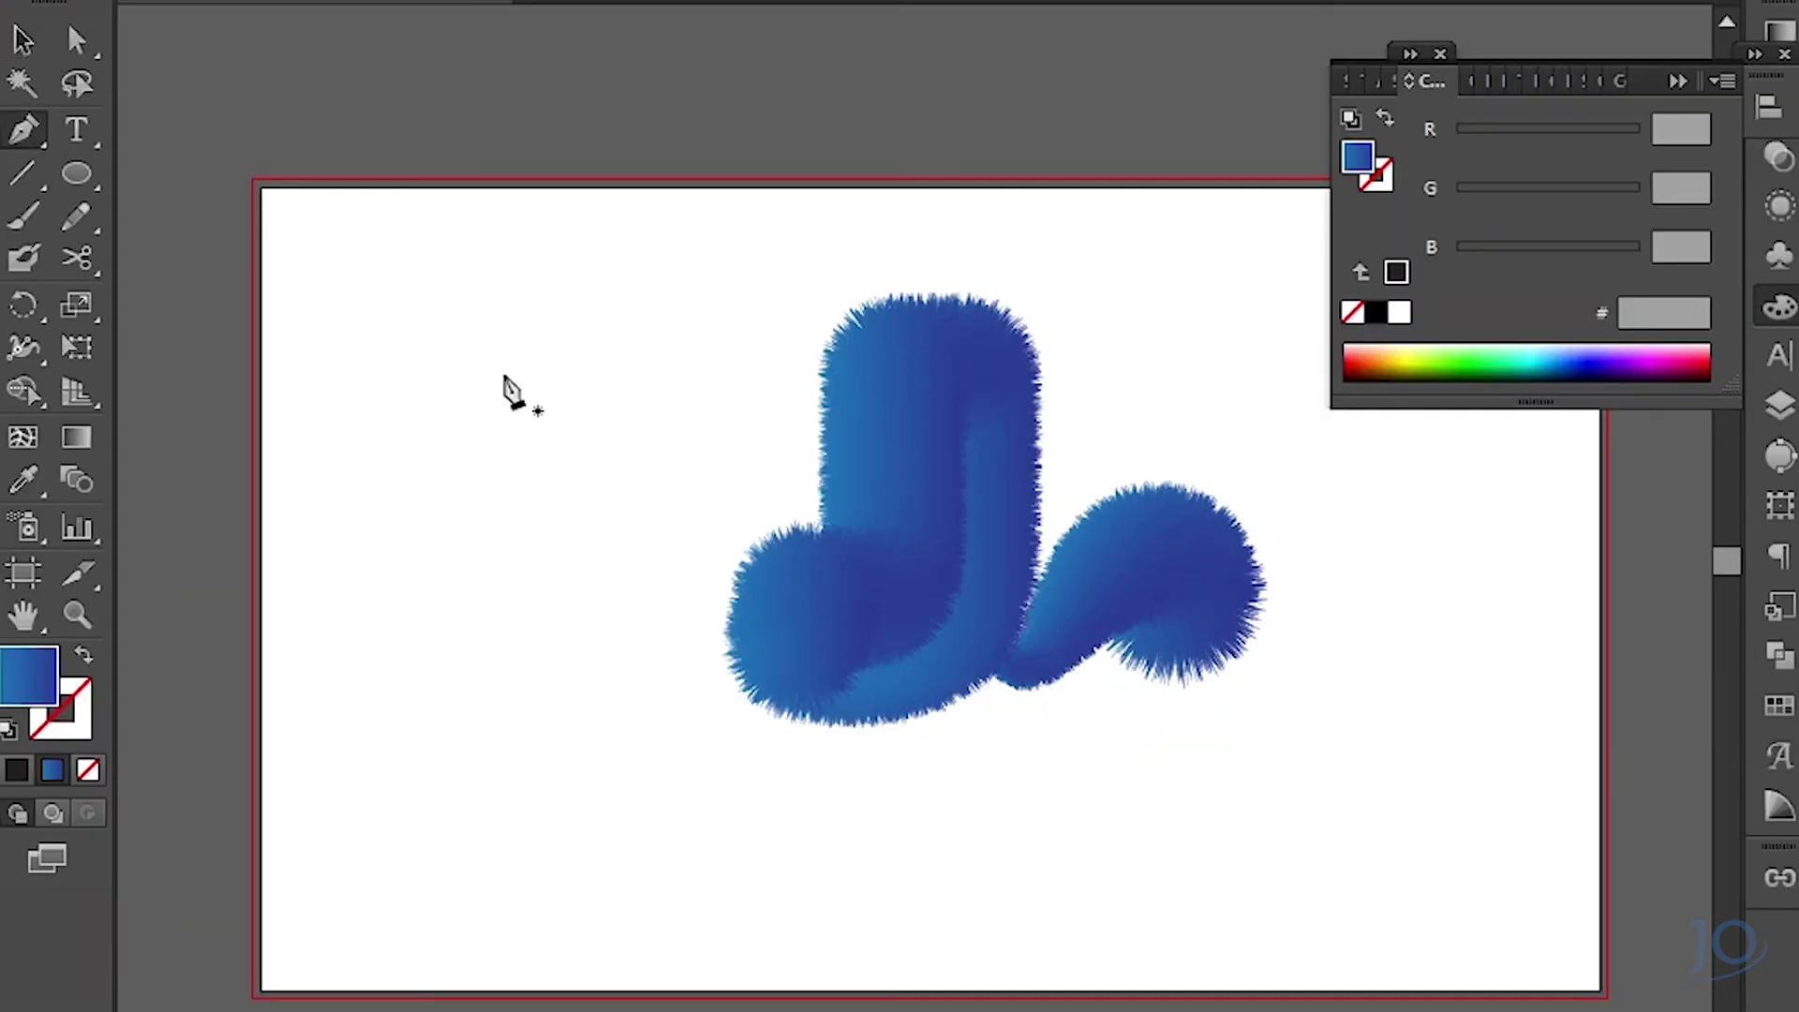
{"action": "left_click", "coordinate": [472, 365]}
{"action": "left_click", "coordinate": [559, 364]}
Close the triangle and draw a 40 pt circle below it.
{"action": "left_click", "coordinate": [515, 254]}
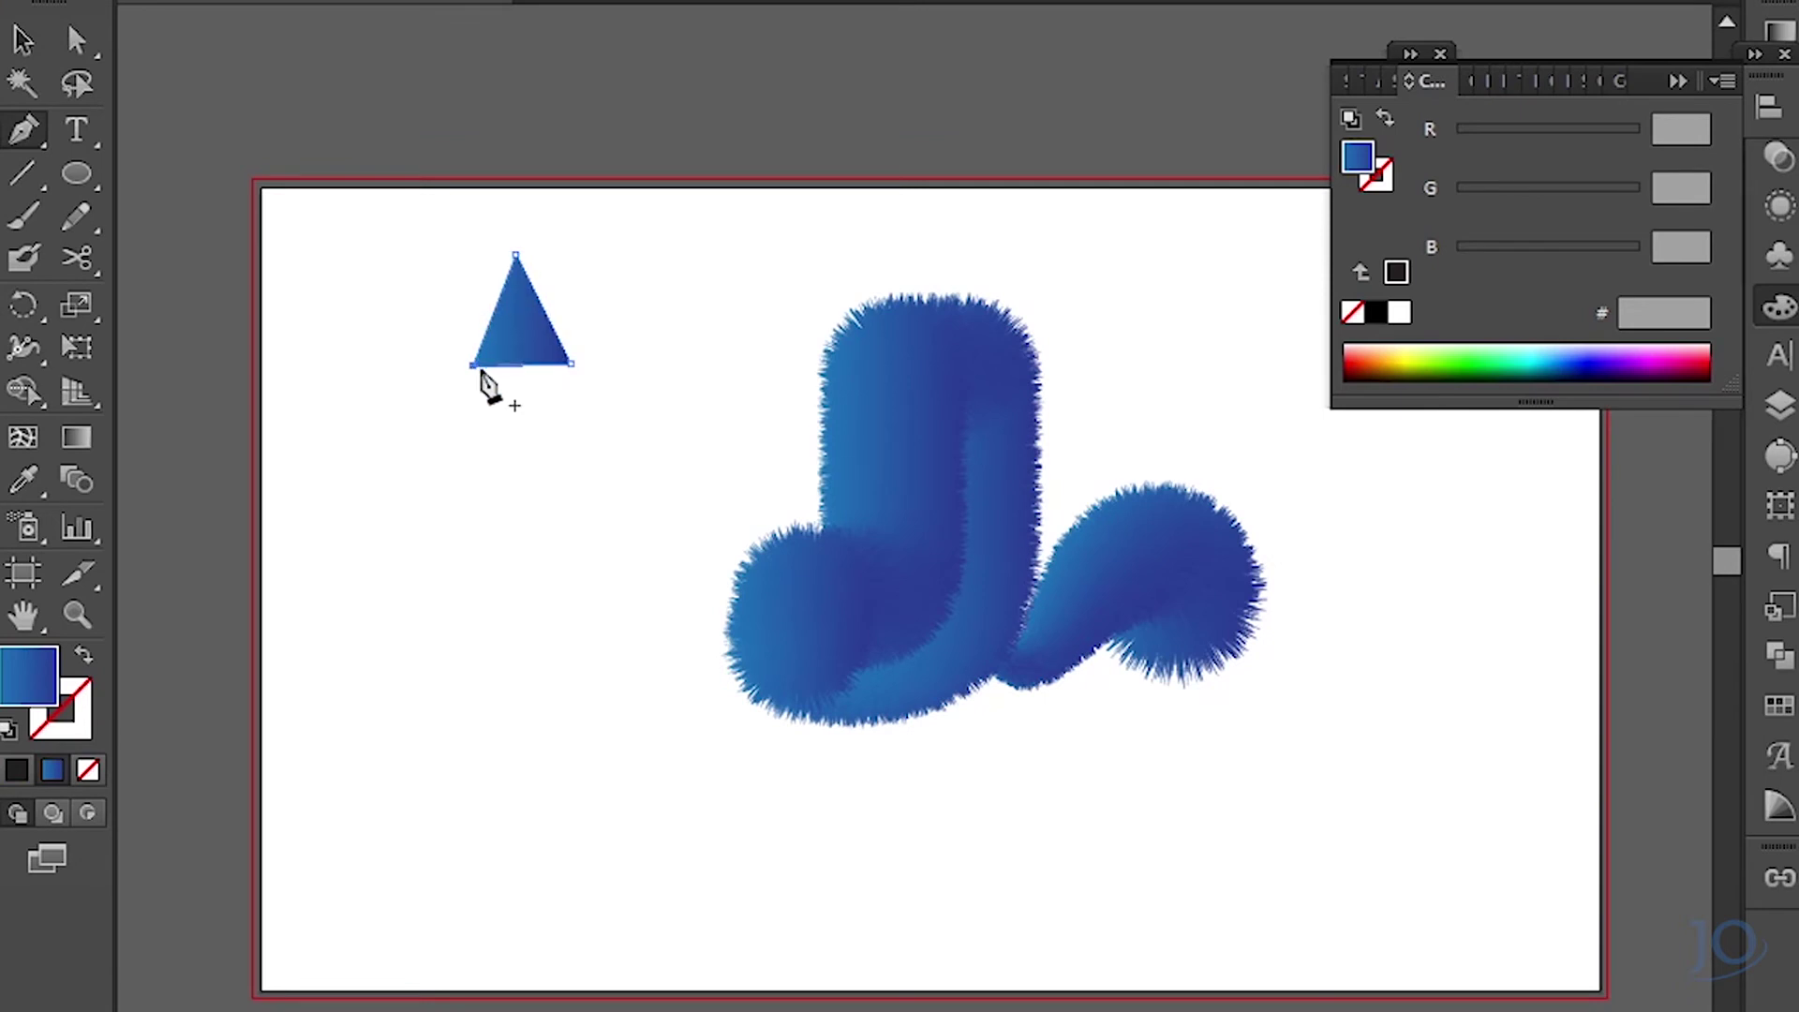
{"action": "left_click_drag", "start_coordinate": [76, 176], "coordinate": [173, 253]}
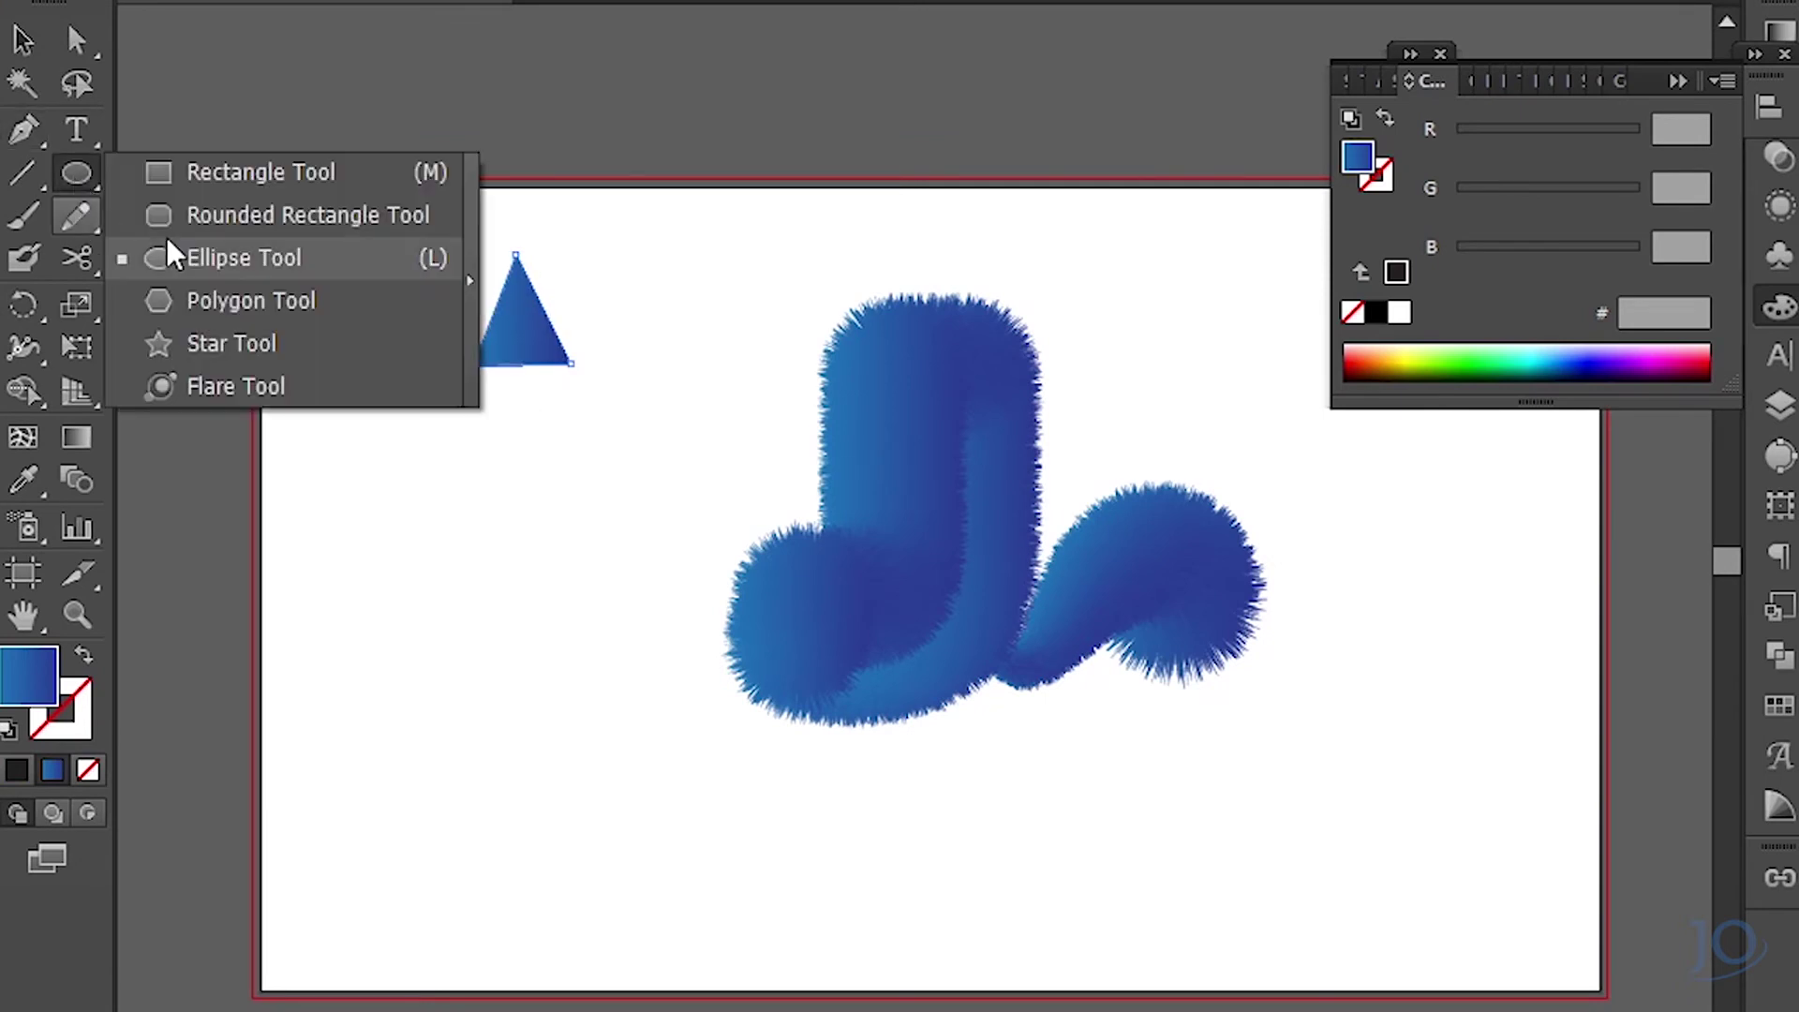
{"action": "left_click", "coordinate": [920, 536]}
{"action": "type", "text": "4"}
{"action": "key", "text": "Tab"}
{"action": "type", "text": "40"}
{"action": "key", "text": "Return"}
{"action": "key", "text": "v"}
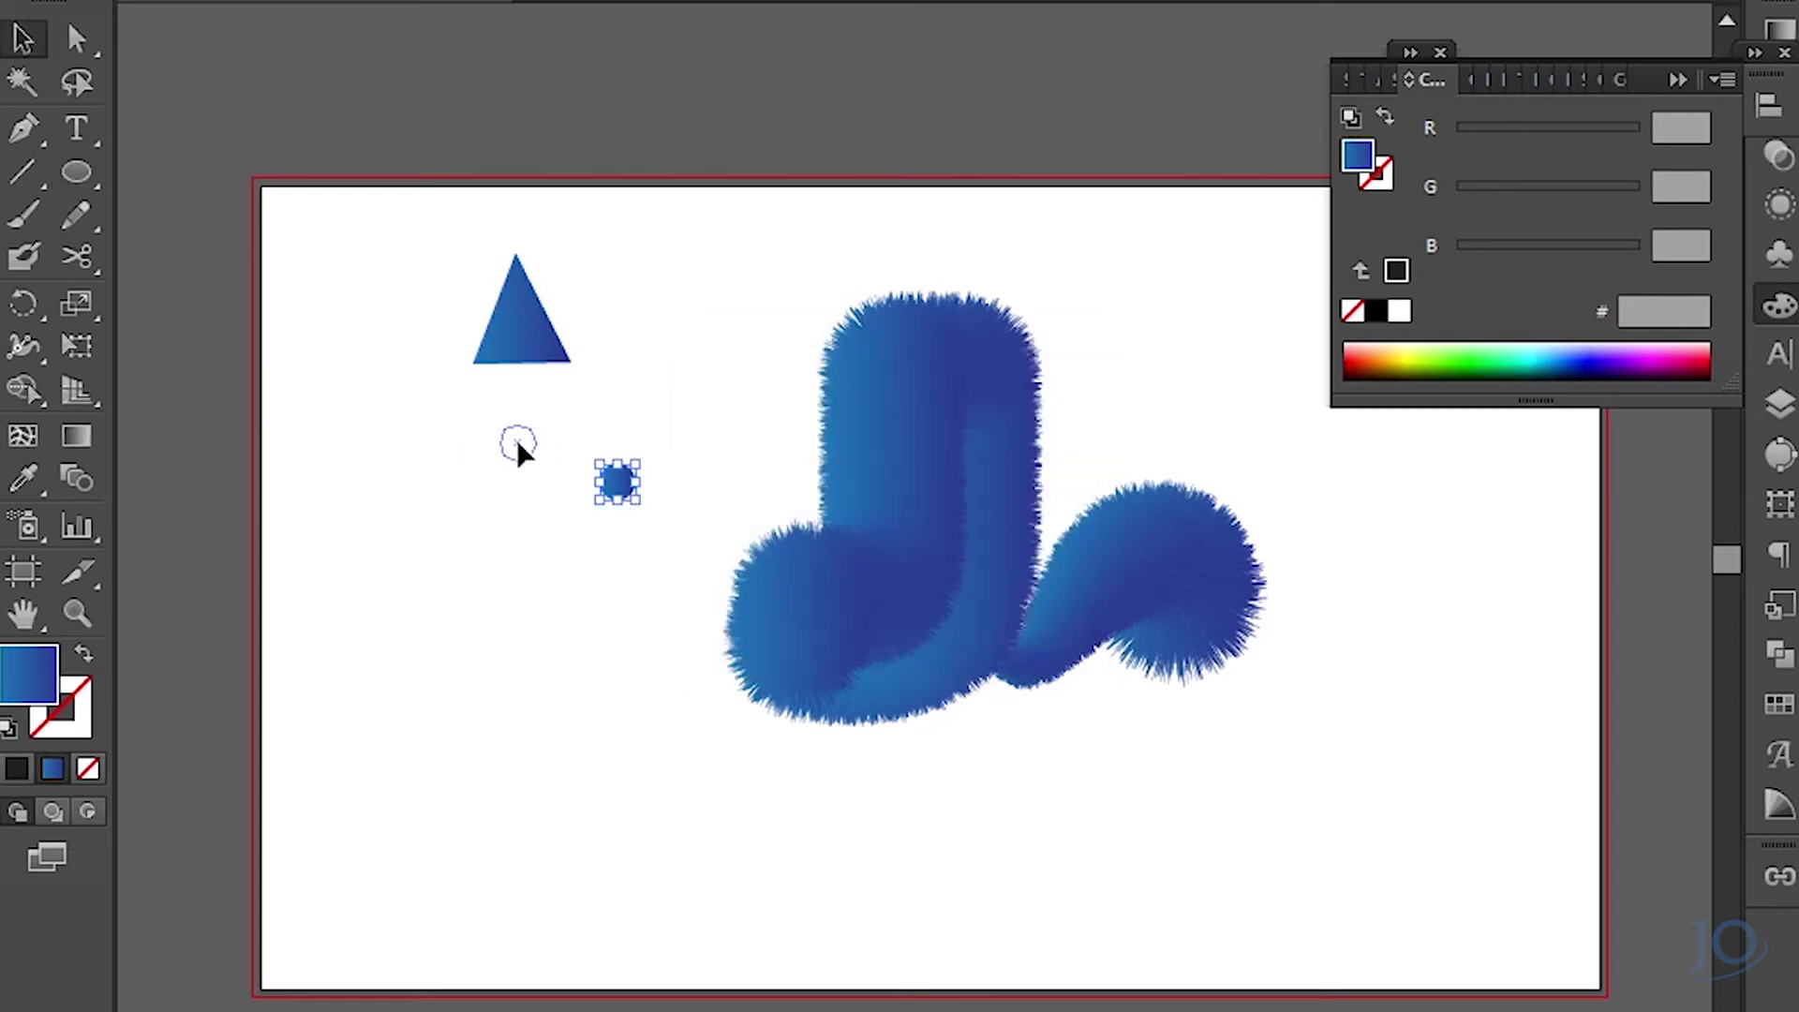
{"action": "left_click_drag", "start_coordinate": [518, 444], "coordinate": [520, 446]}
Blend the triangle and circle into a kite ear and tilt it on top of the J.
{"action": "left_click", "coordinate": [521, 323], "text": "shift"}
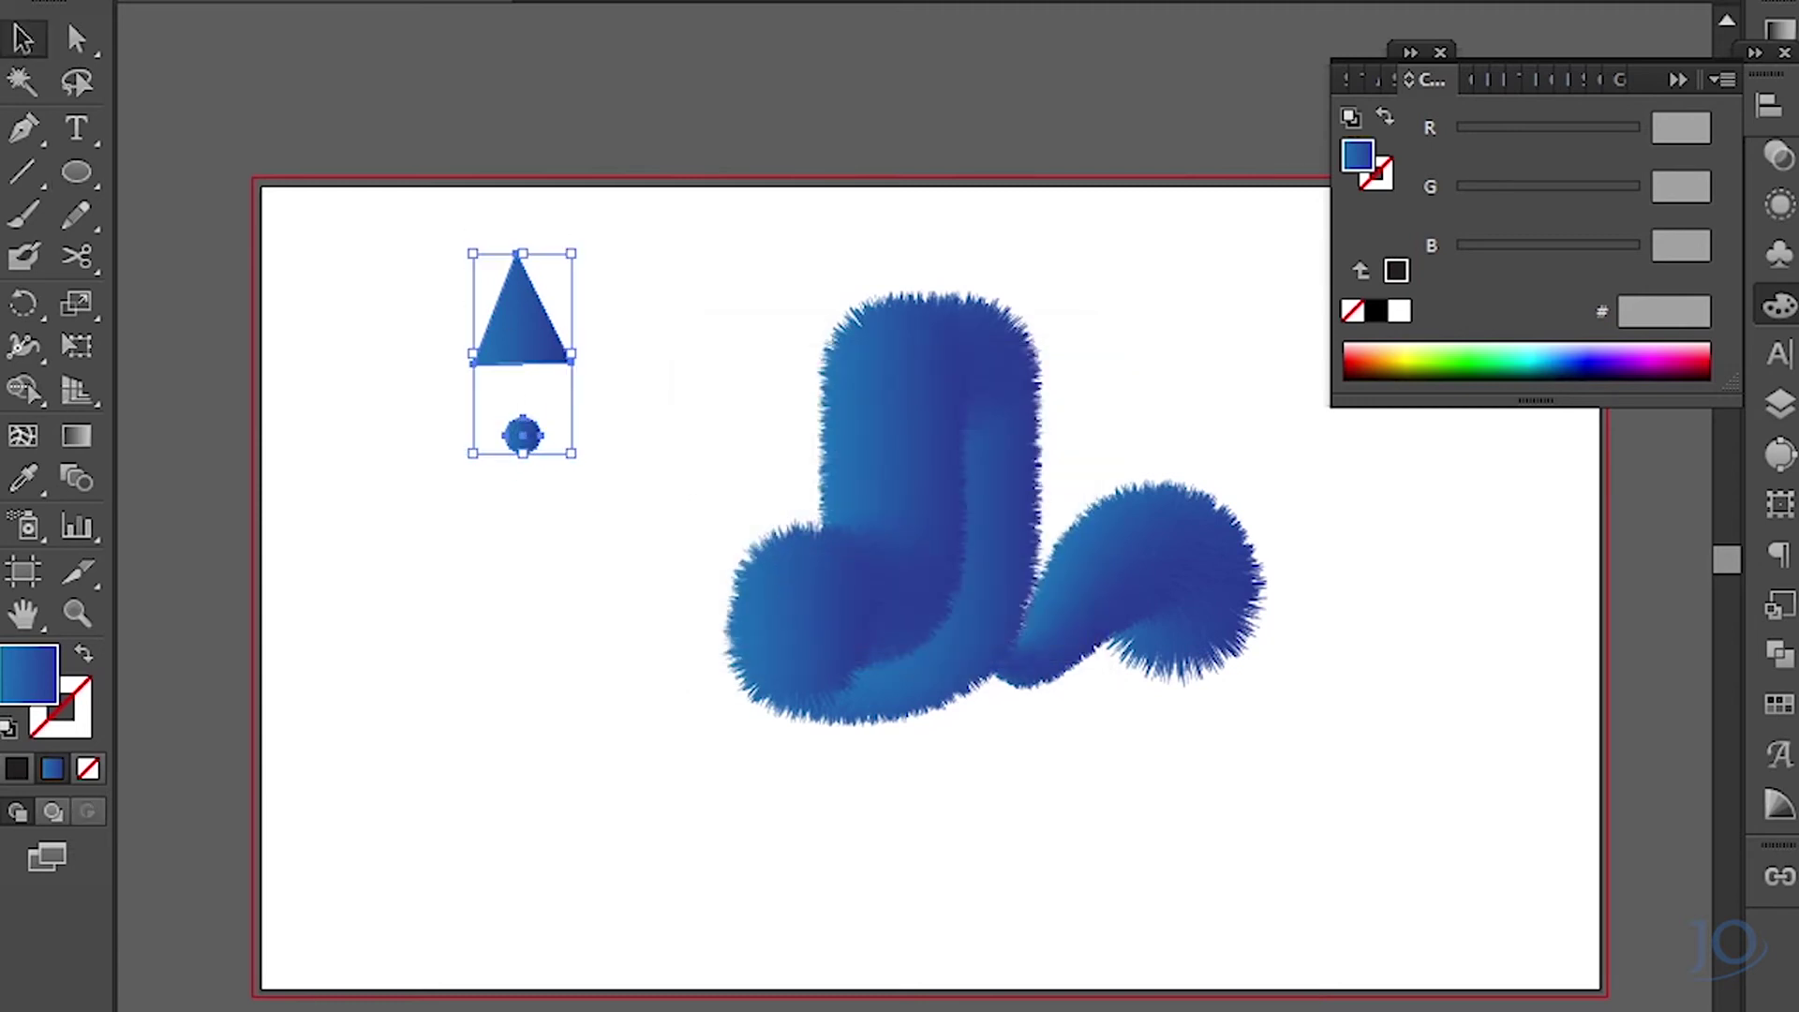
{"action": "left_click", "coordinate": [864, 687]}
{"action": "key", "text": "a"}
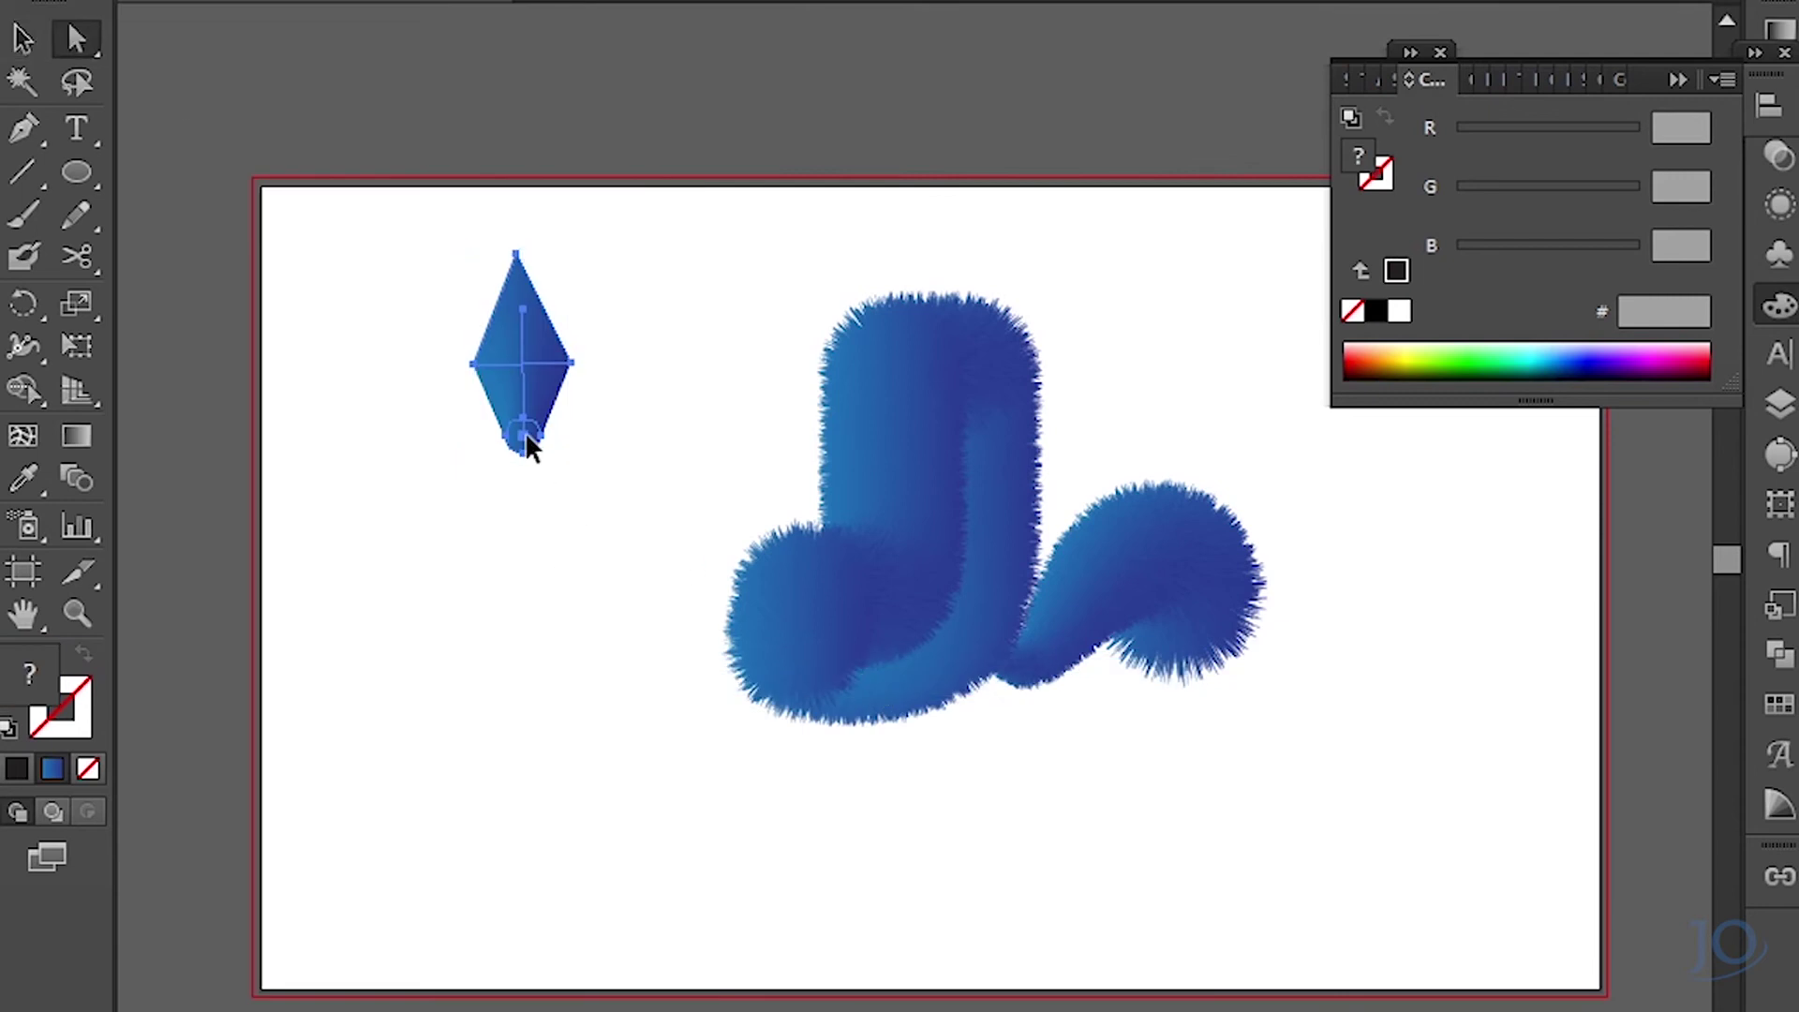
{"action": "left_click_drag", "start_coordinate": [525, 440], "coordinate": [548, 401]}
{"action": "key", "text": "v"}
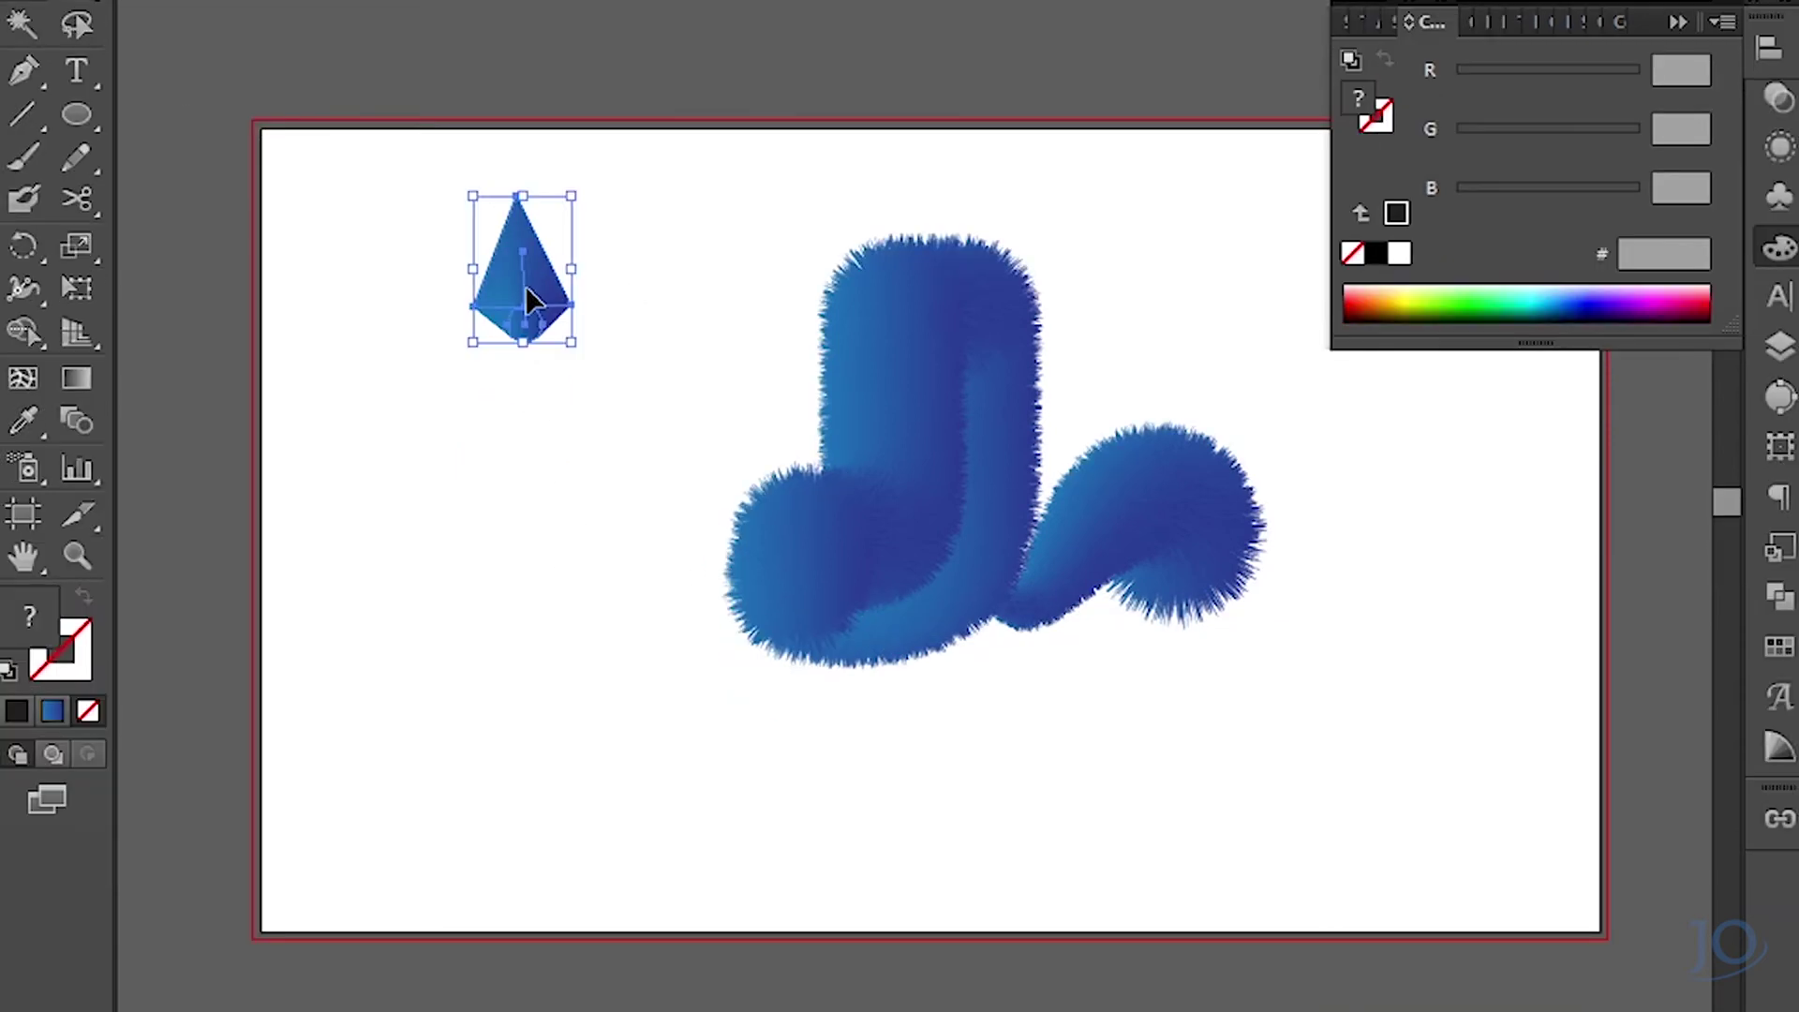
{"action": "left_click_drag", "start_coordinate": [530, 300], "coordinate": [845, 241]}
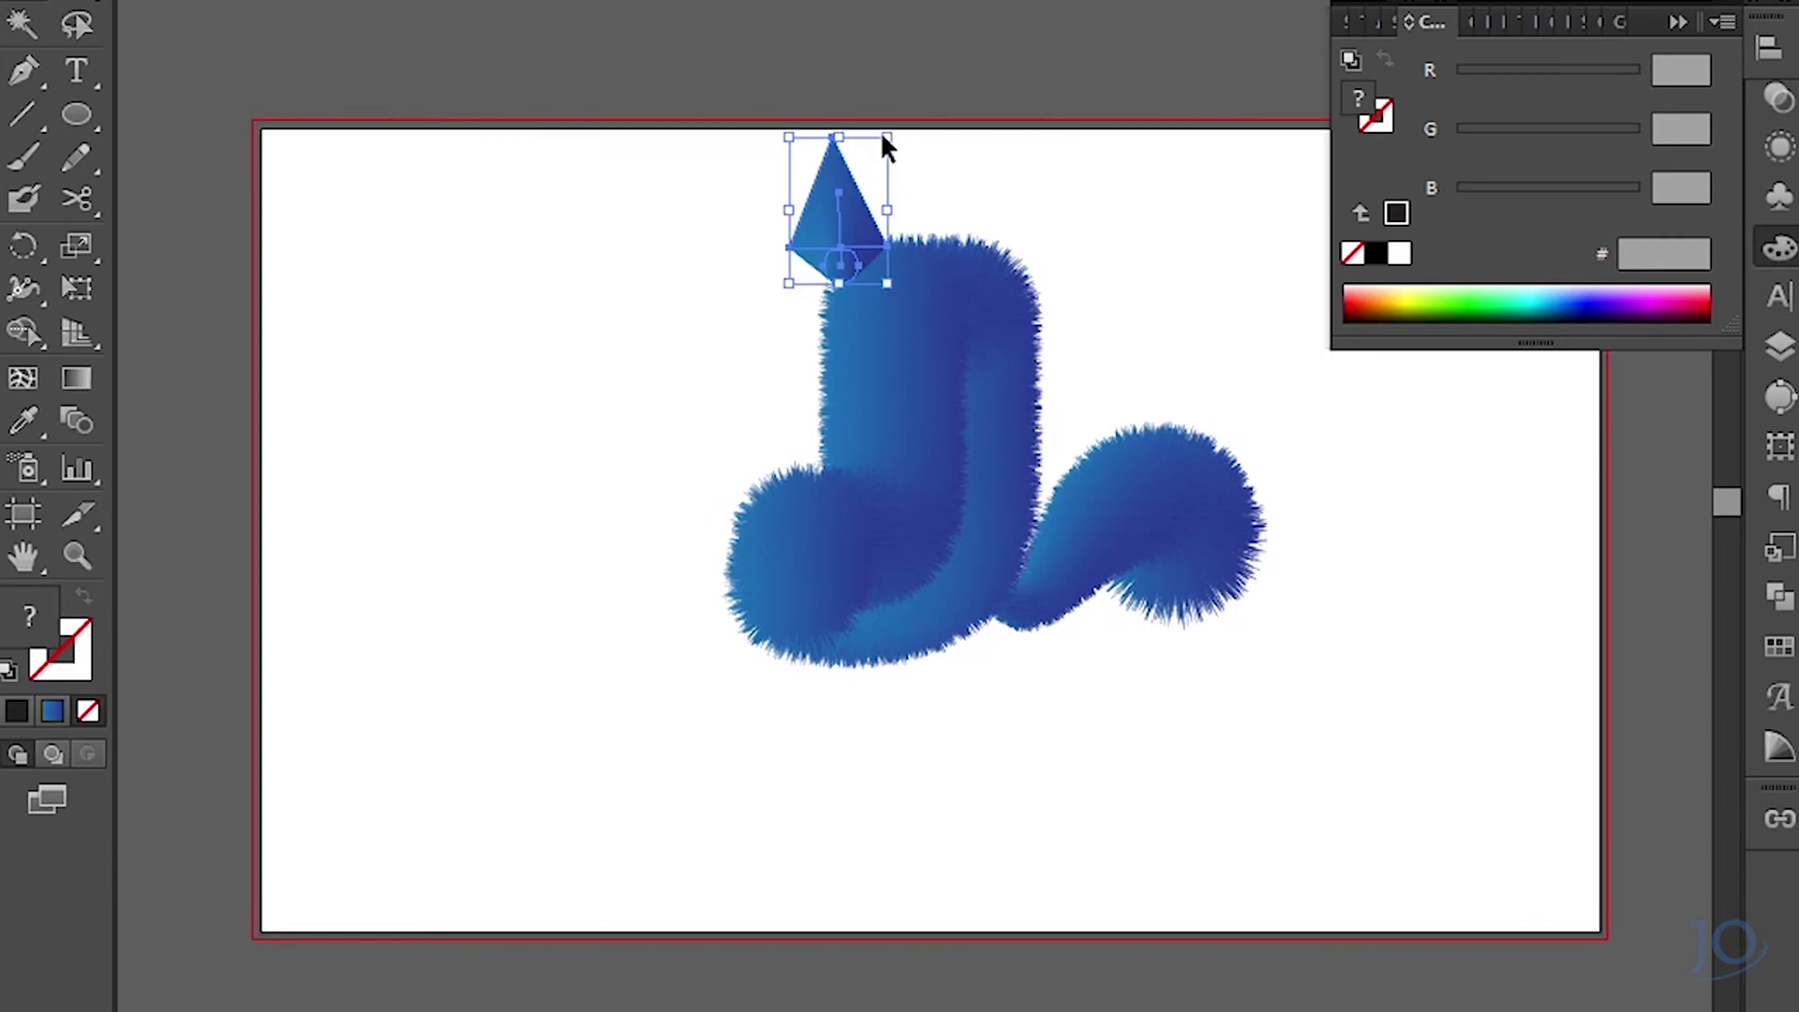
{"action": "mouse_move", "coordinate": [899, 122]}
{"action": "left_mouse_down"}
{"action": "mouse_move", "coordinate": [855, 126]}
{"action": "mouse_move", "coordinate": [856, 260]}
{"action": "left_mouse_up"}
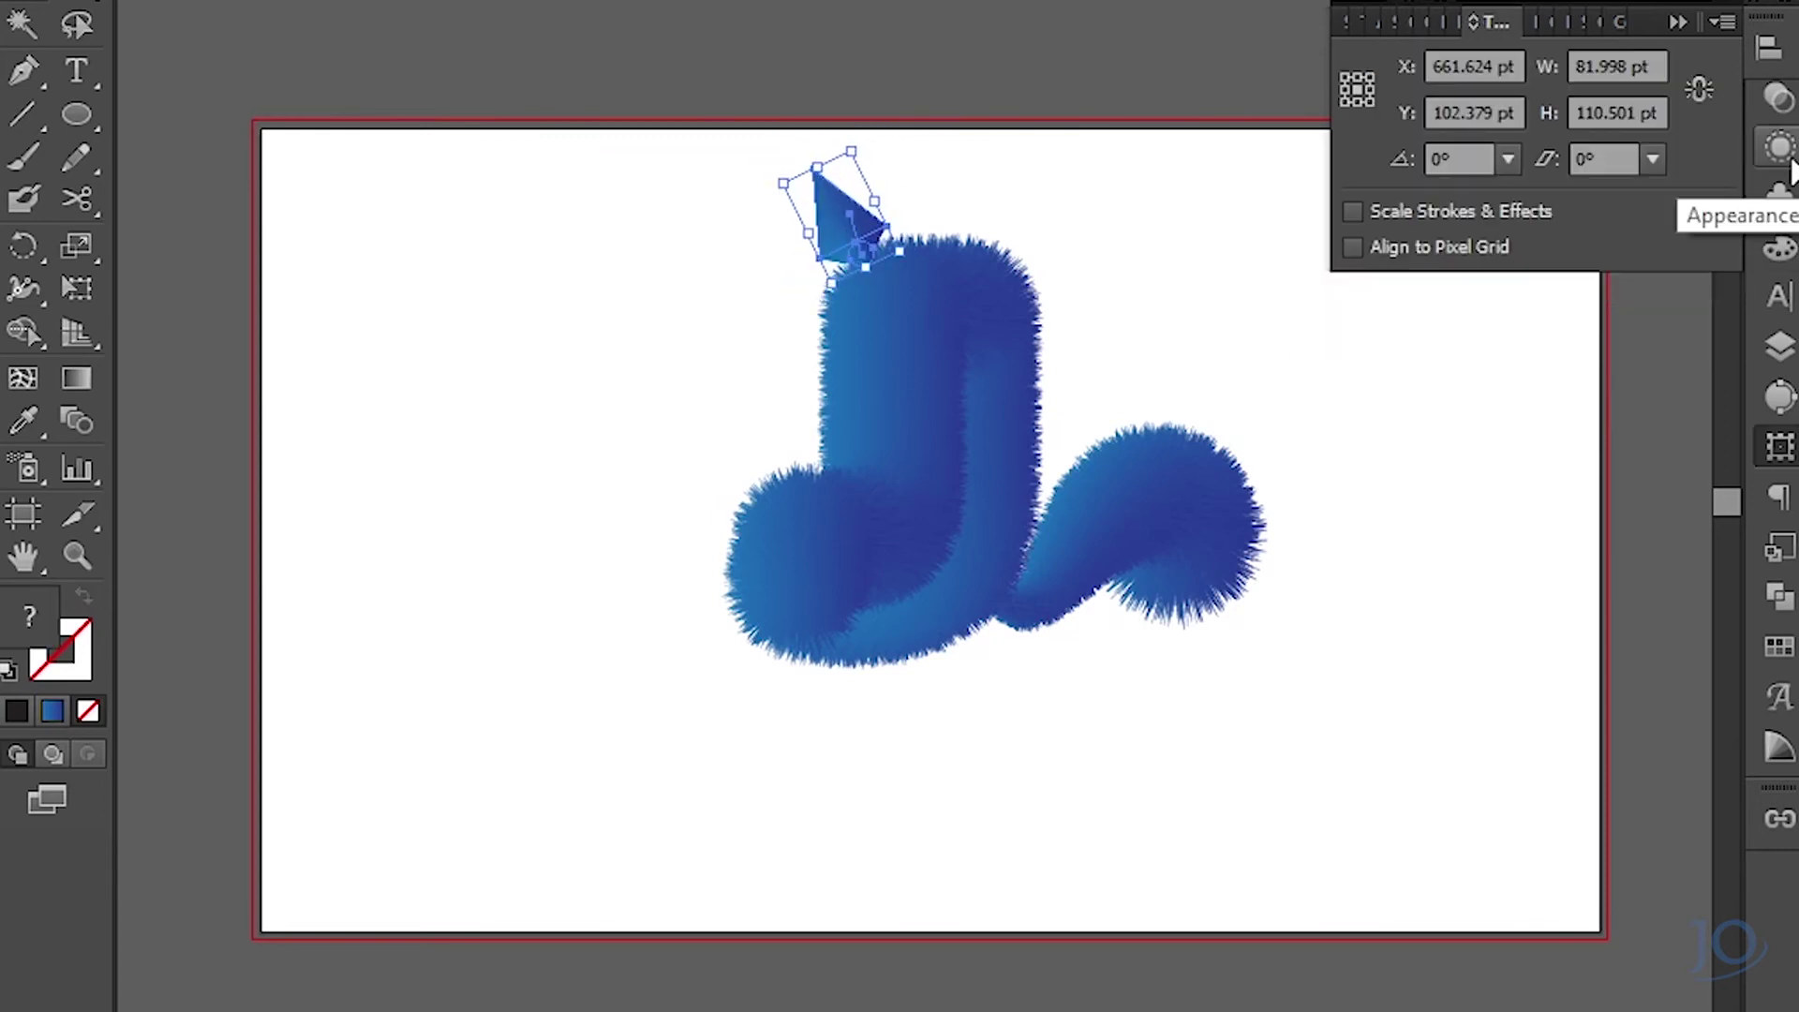
Roughen the ear with Size 13% and Detail 94.
{"action": "left_click", "coordinate": [1778, 192]}
{"action": "left_click", "coordinate": [1453, 257]}
{"action": "left_click", "coordinate": [1523, 462]}
{"action": "left_click", "coordinate": [1148, 534]}
{"action": "left_click_drag", "start_coordinate": [1486, 309], "coordinate": [1538, 309]}
{"action": "left_click_drag", "start_coordinate": [1267, 221], "coordinate": [1278, 221]}
{"action": "left_click_drag", "start_coordinate": [1537, 308], "coordinate": [1569, 309]}
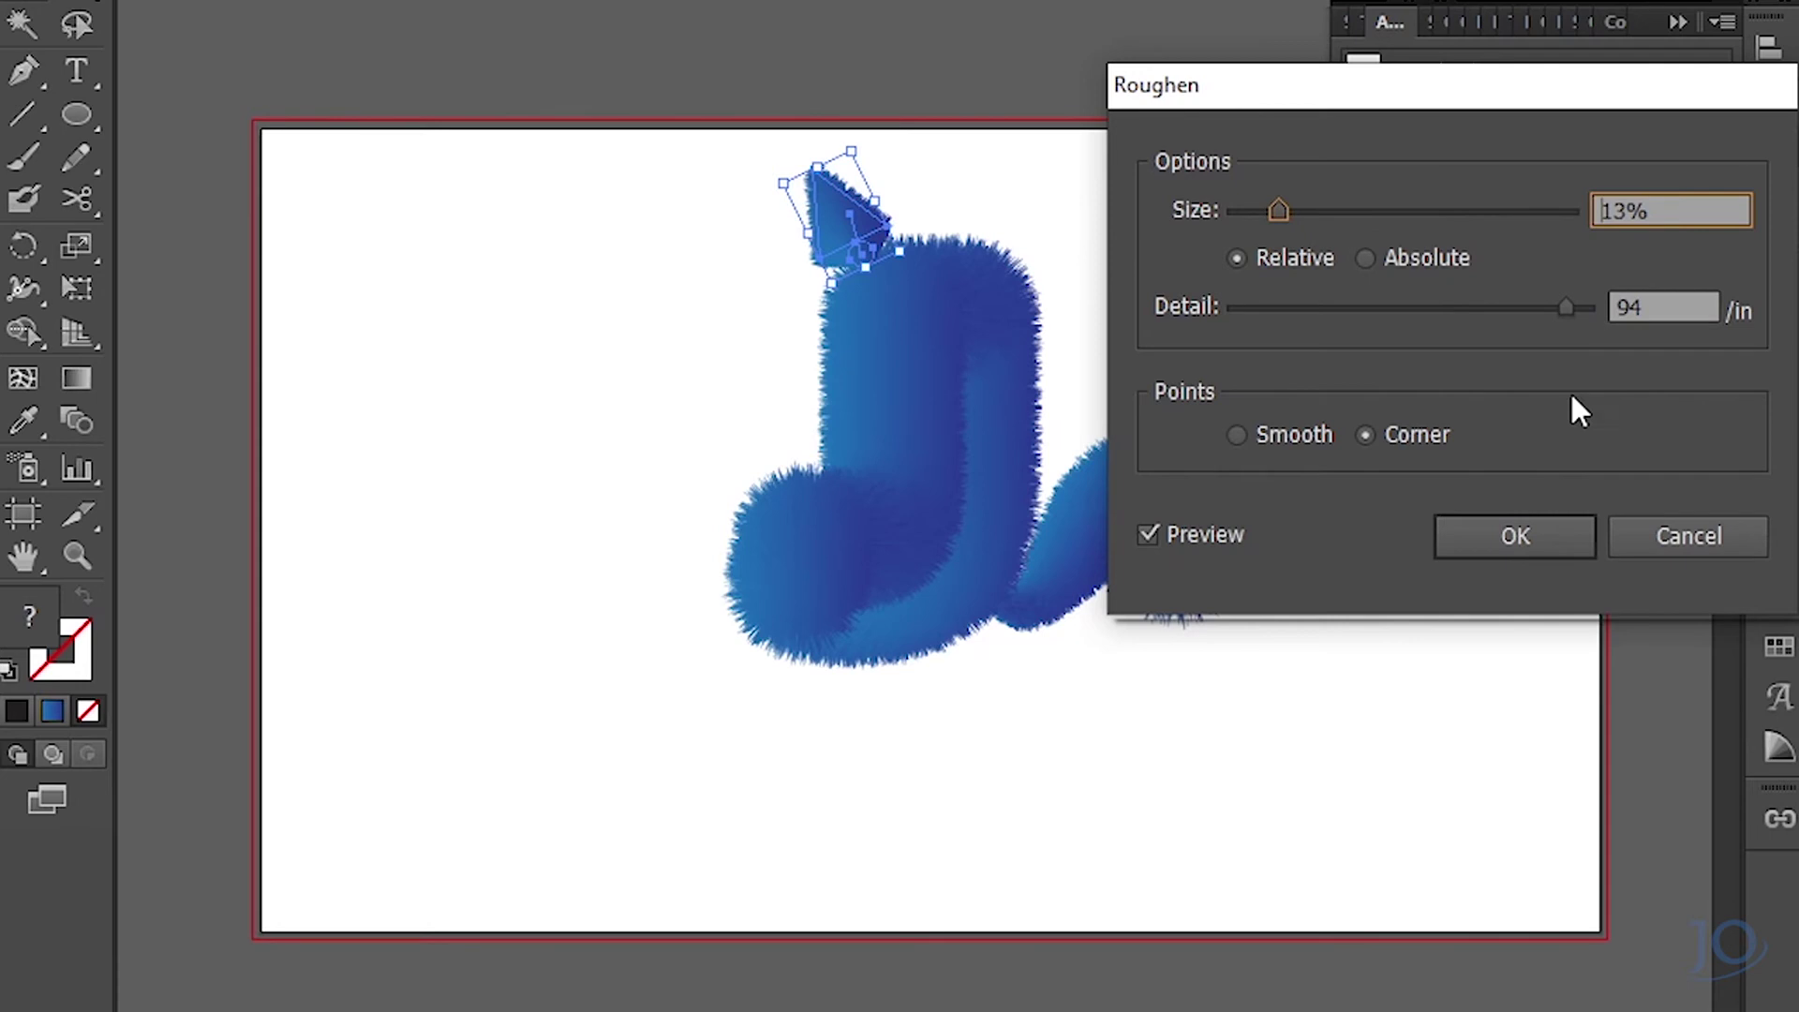
{"action": "left_click", "coordinate": [1515, 536]}
Send the ear behind the J body and duplicate it onto the right side of the head.
{"action": "right_click", "coordinate": [856, 234]}
{"action": "left_click", "coordinate": [1293, 595]}
{"action": "key", "text": "ctrl+shift+a"}
{"action": "left_click", "coordinate": [855, 242]}
{"action": "left_click", "coordinate": [859, 167]}
{"action": "left_click", "coordinate": [887, 181]}
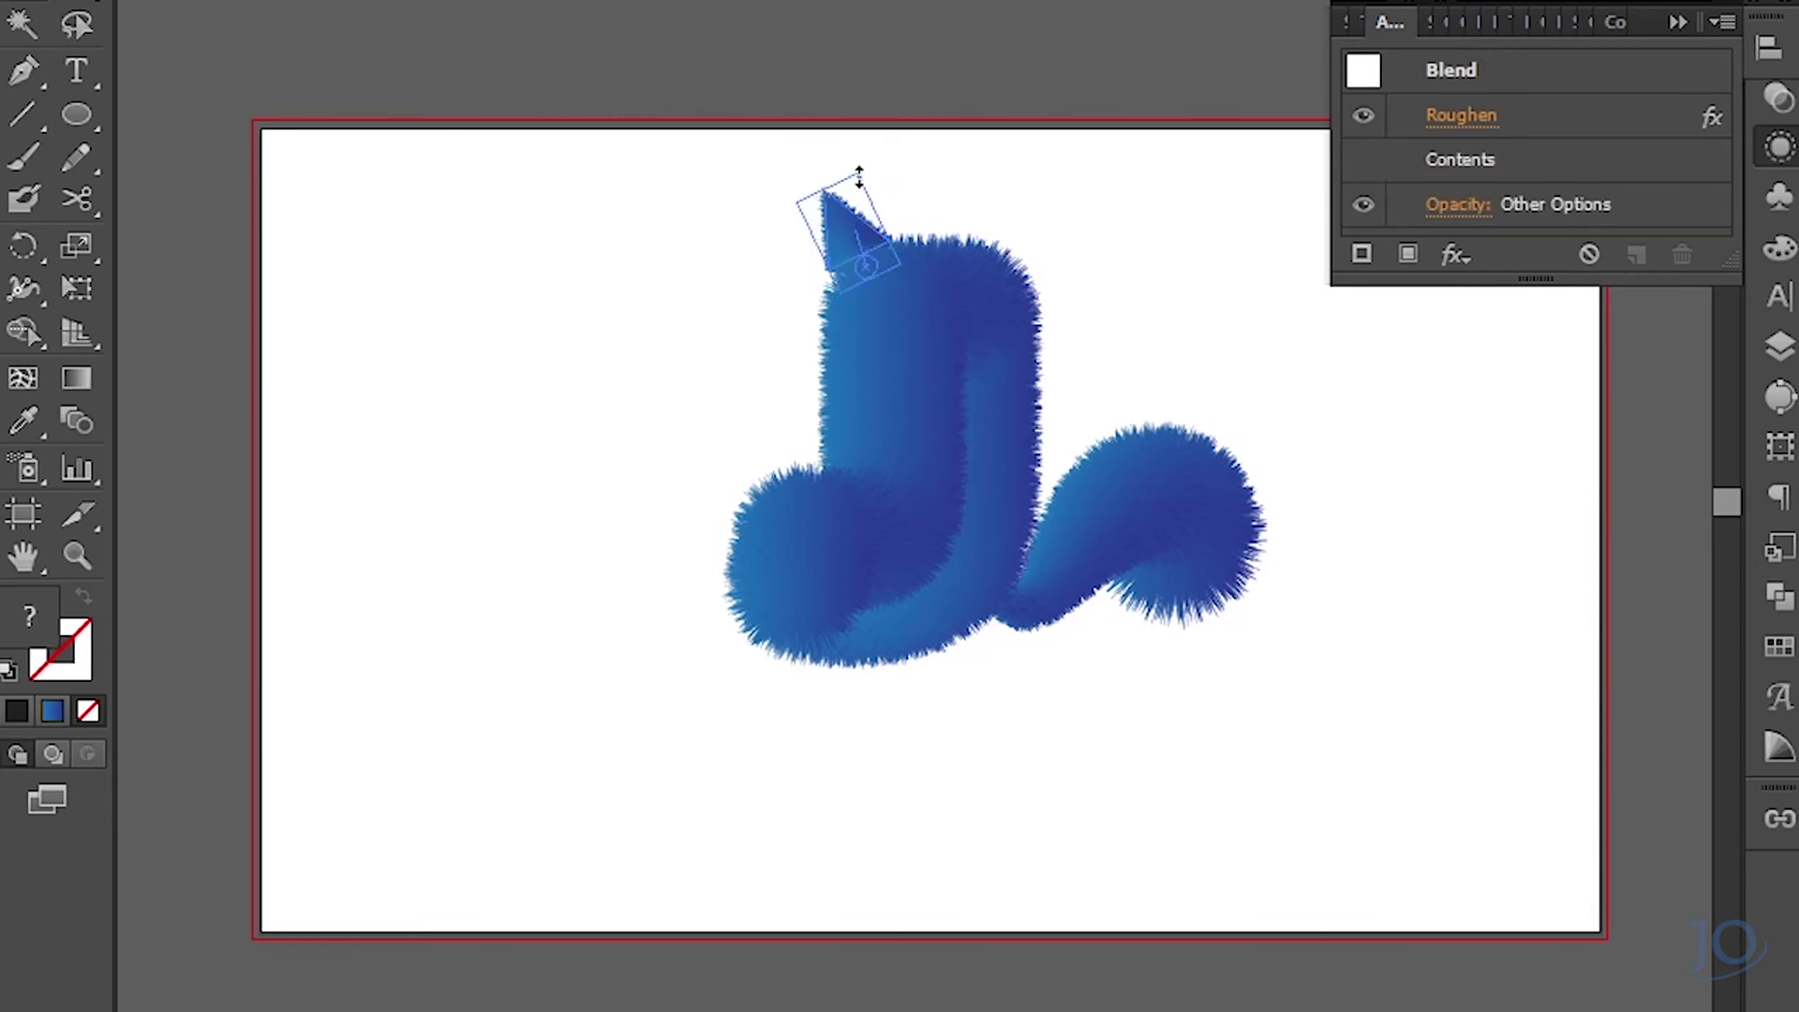
{"action": "left_click_drag", "start_coordinate": [860, 240], "coordinate": [1021, 234]}
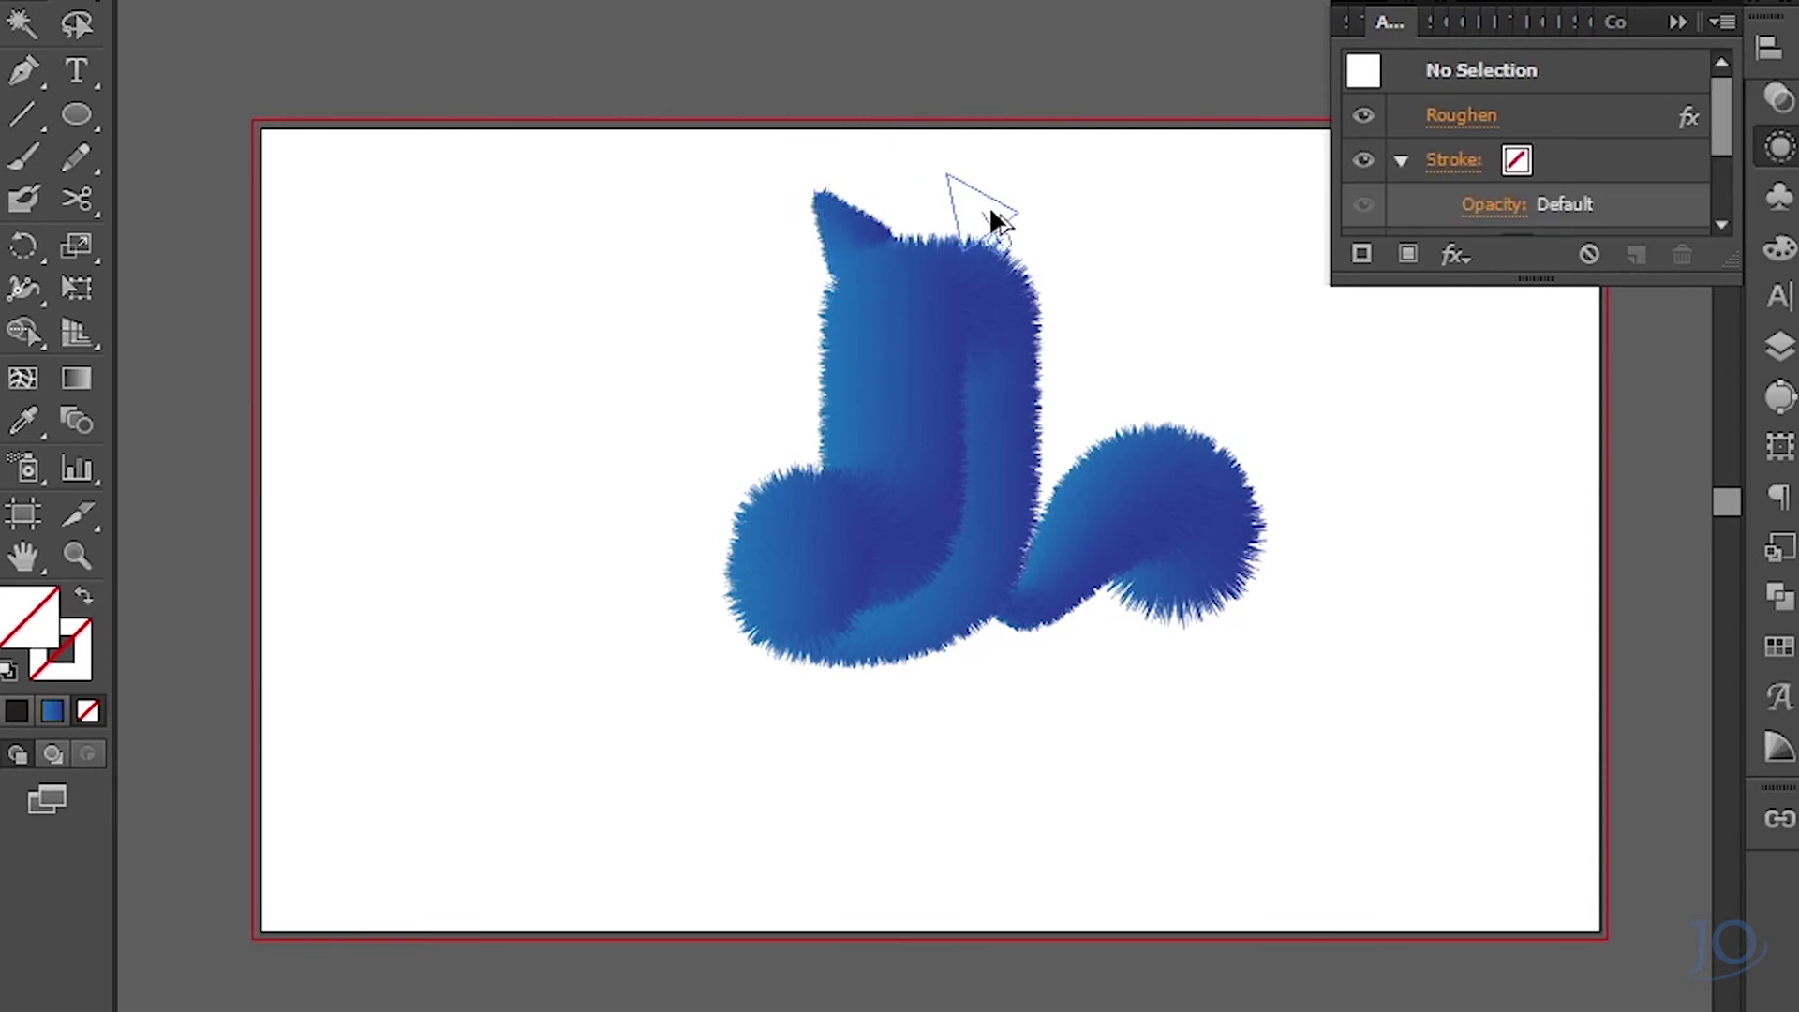
{"action": "left_click", "coordinate": [1056, 610]}
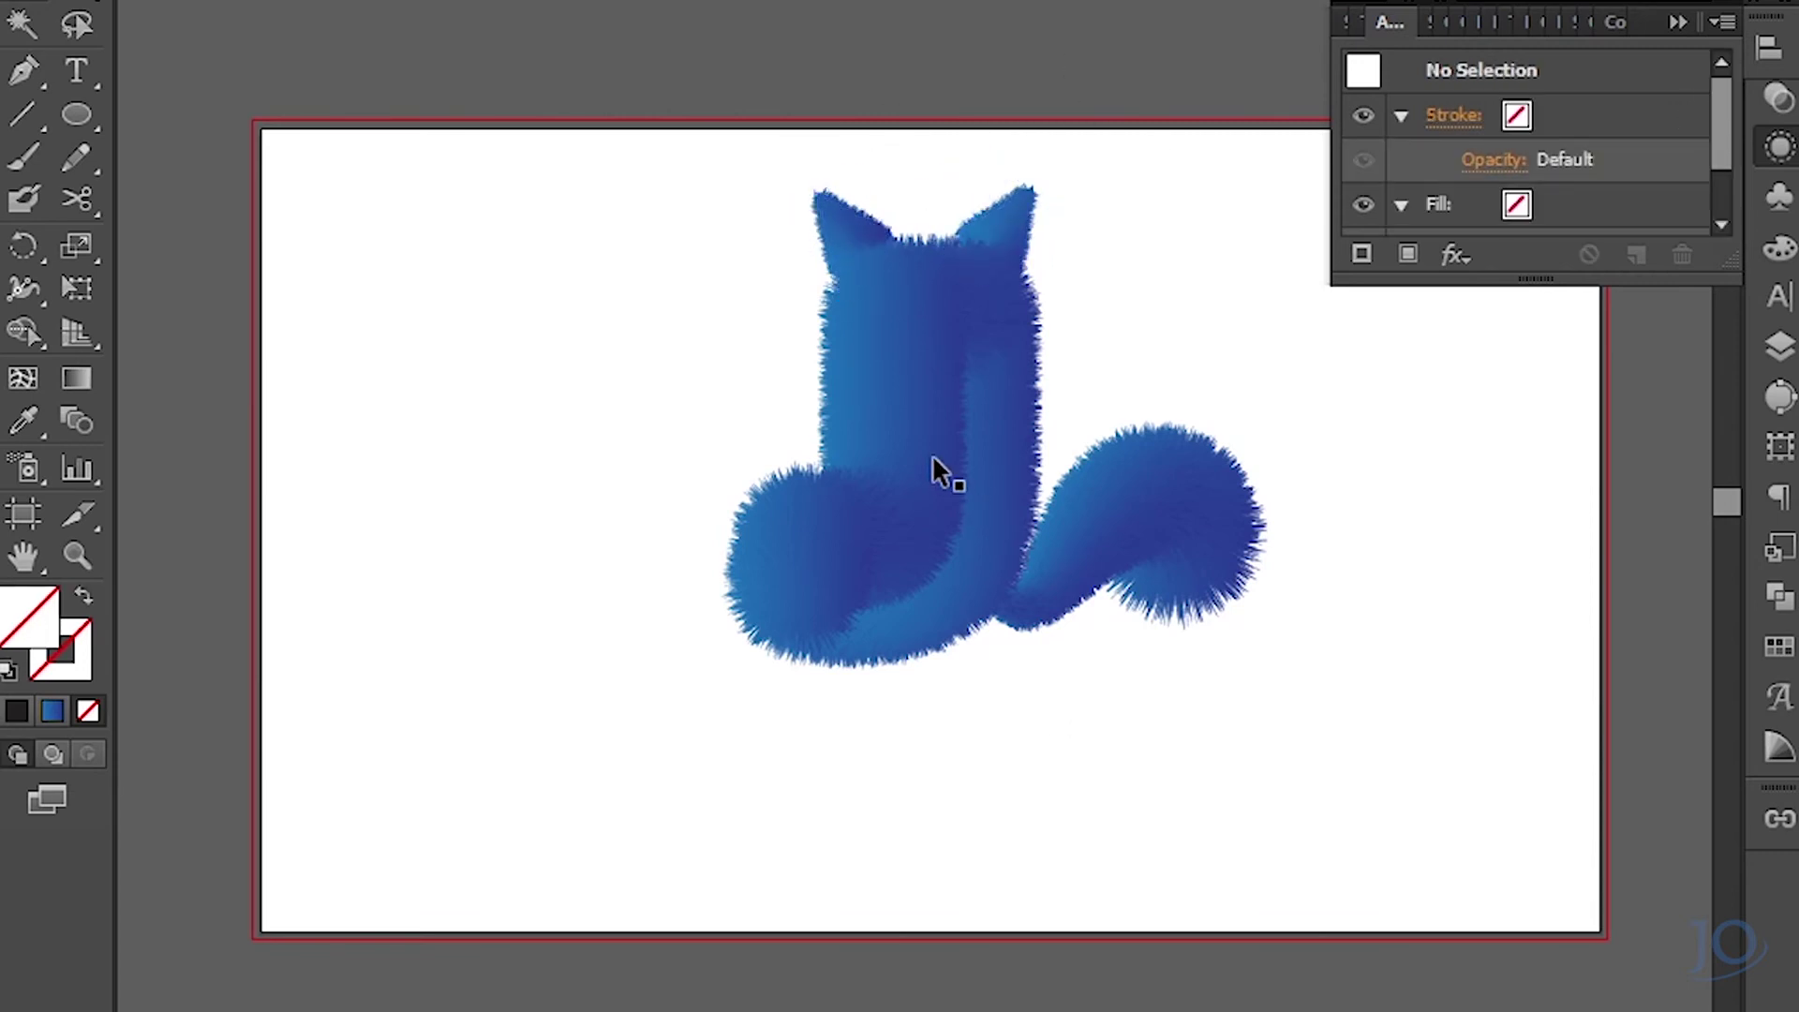
{"action": "left_click", "coordinate": [932, 514]}
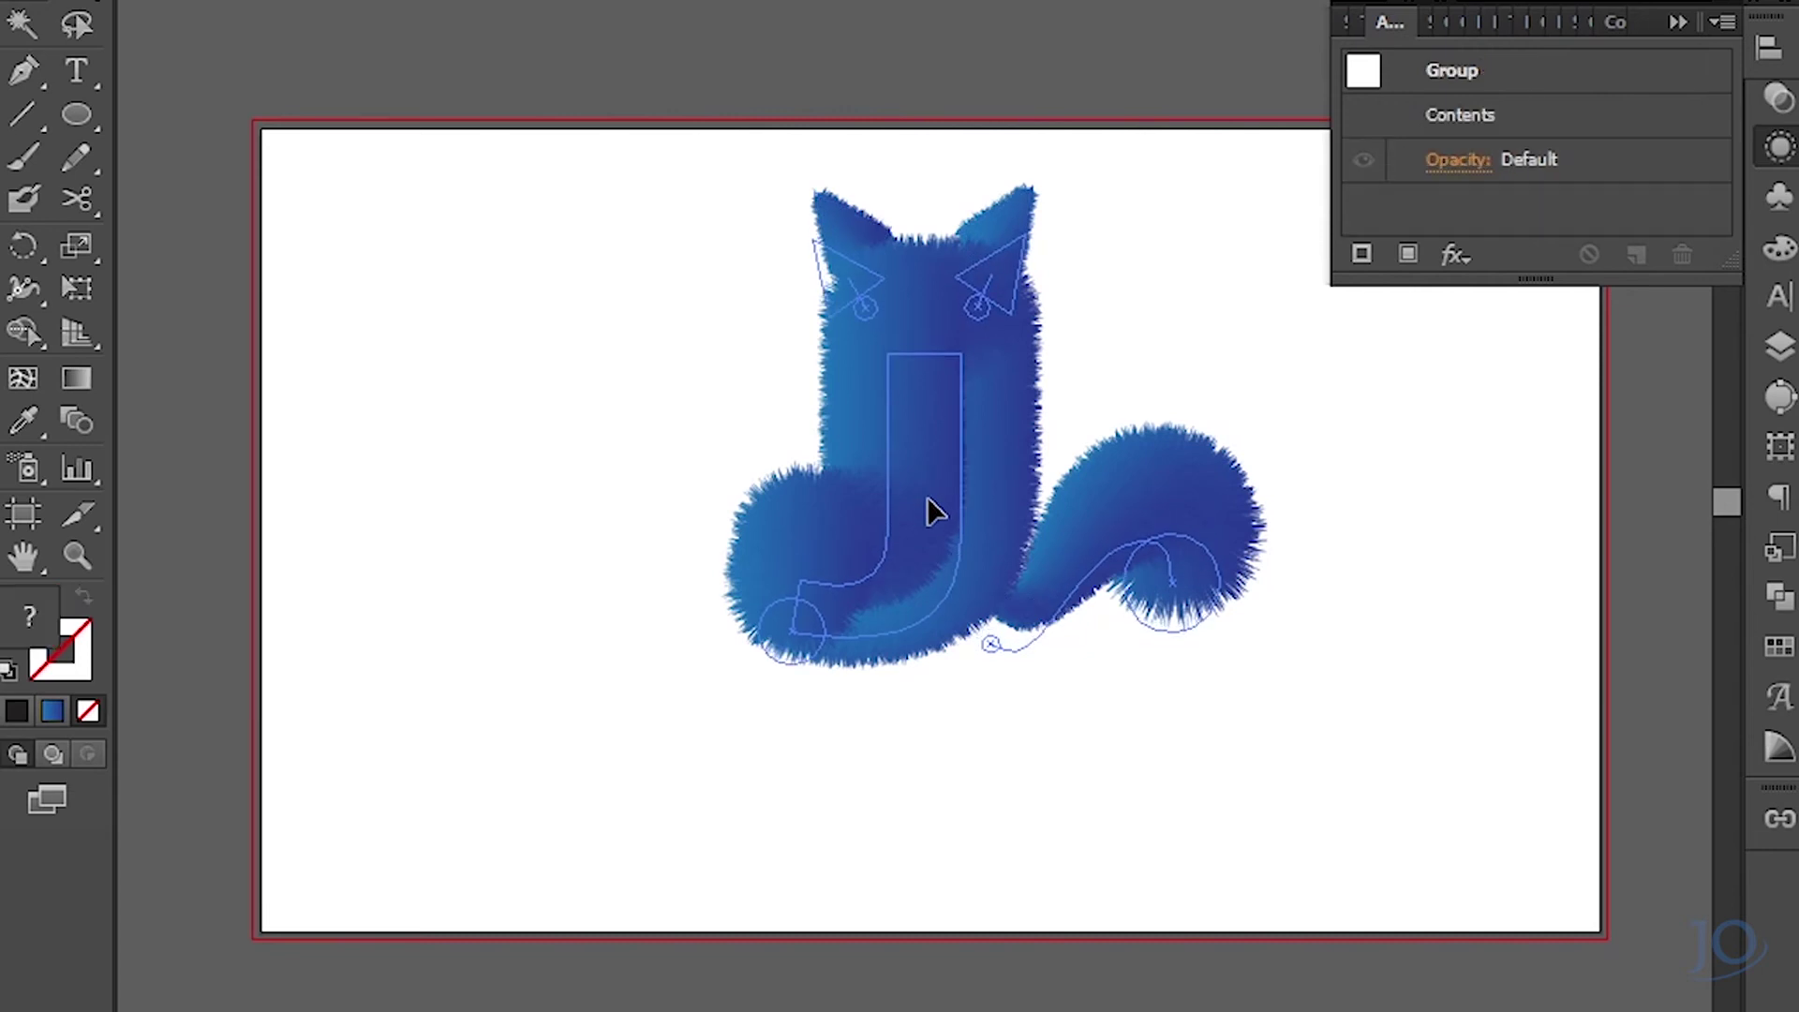
Draw a full-artboard rectangle filled with a gradient running between two orange stops.
{"action": "left_click", "coordinate": [1284, 580]}
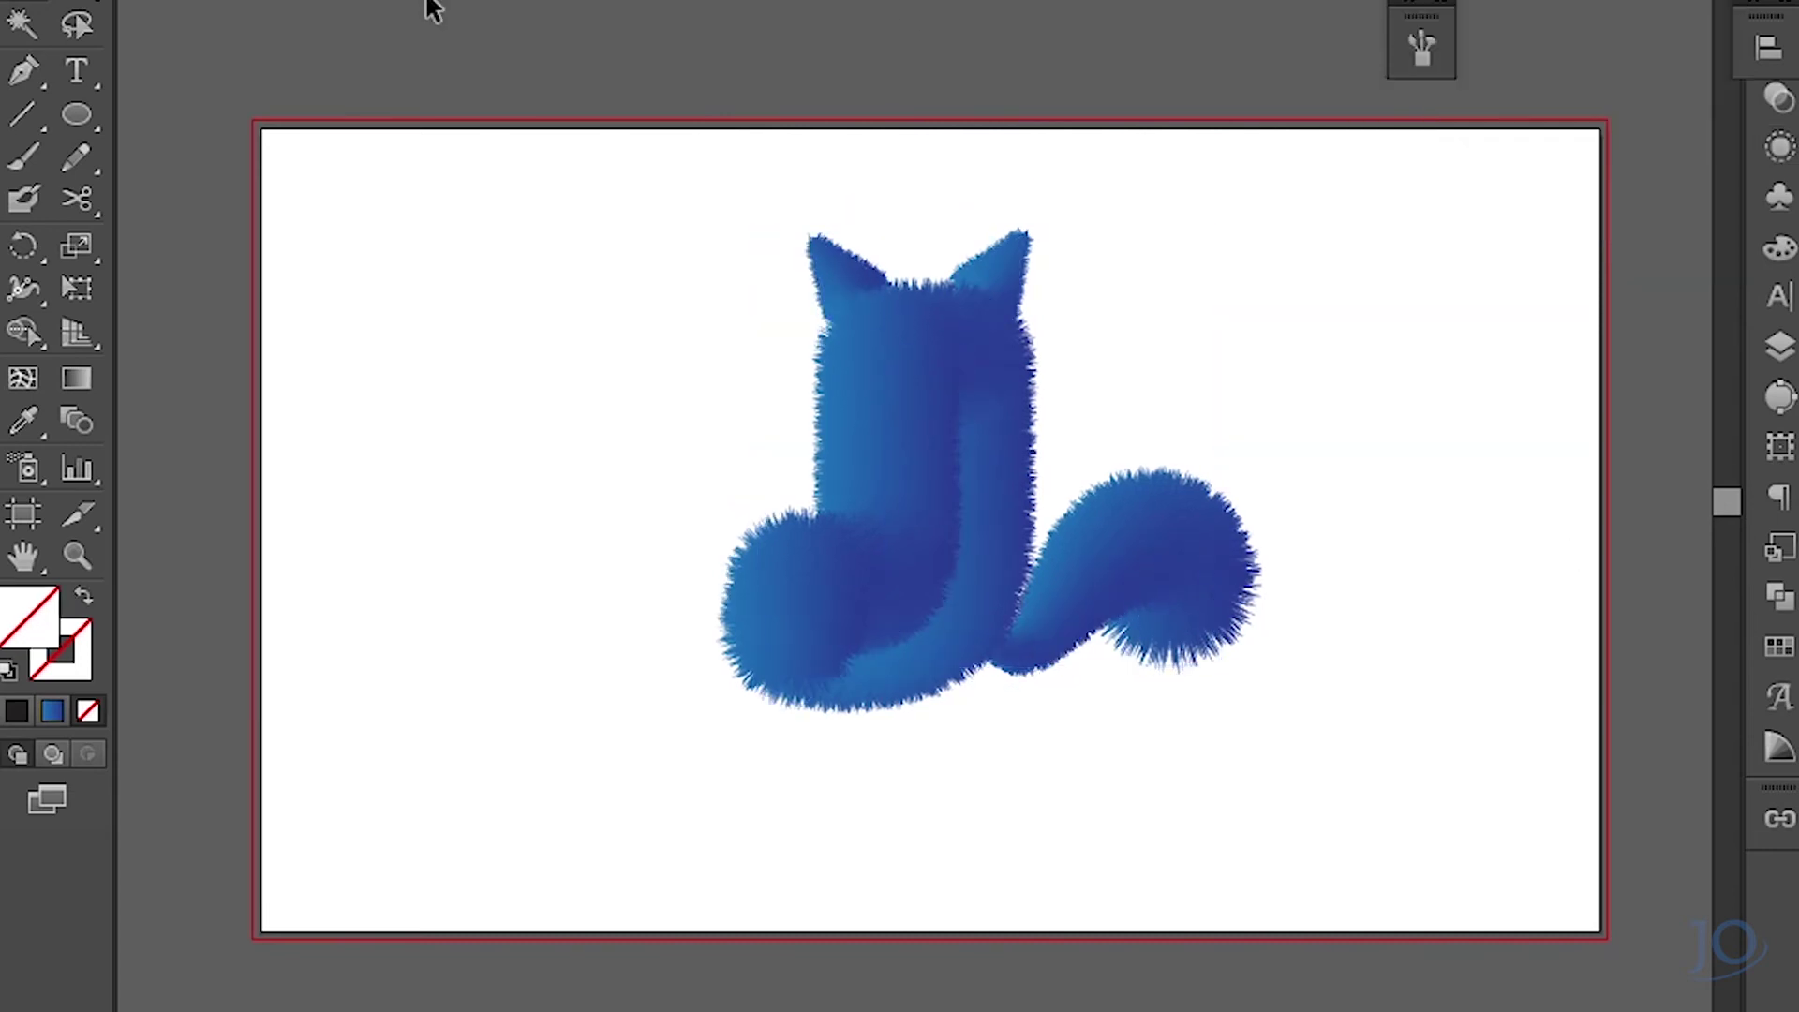
{"action": "mouse_move", "coordinate": [77, 115]}
{"action": "left_mouse_down"}
{"action": "mouse_move", "coordinate": [178, 112]}
{"action": "mouse_move", "coordinate": [1584, 937]}
{"action": "left_mouse_up"}
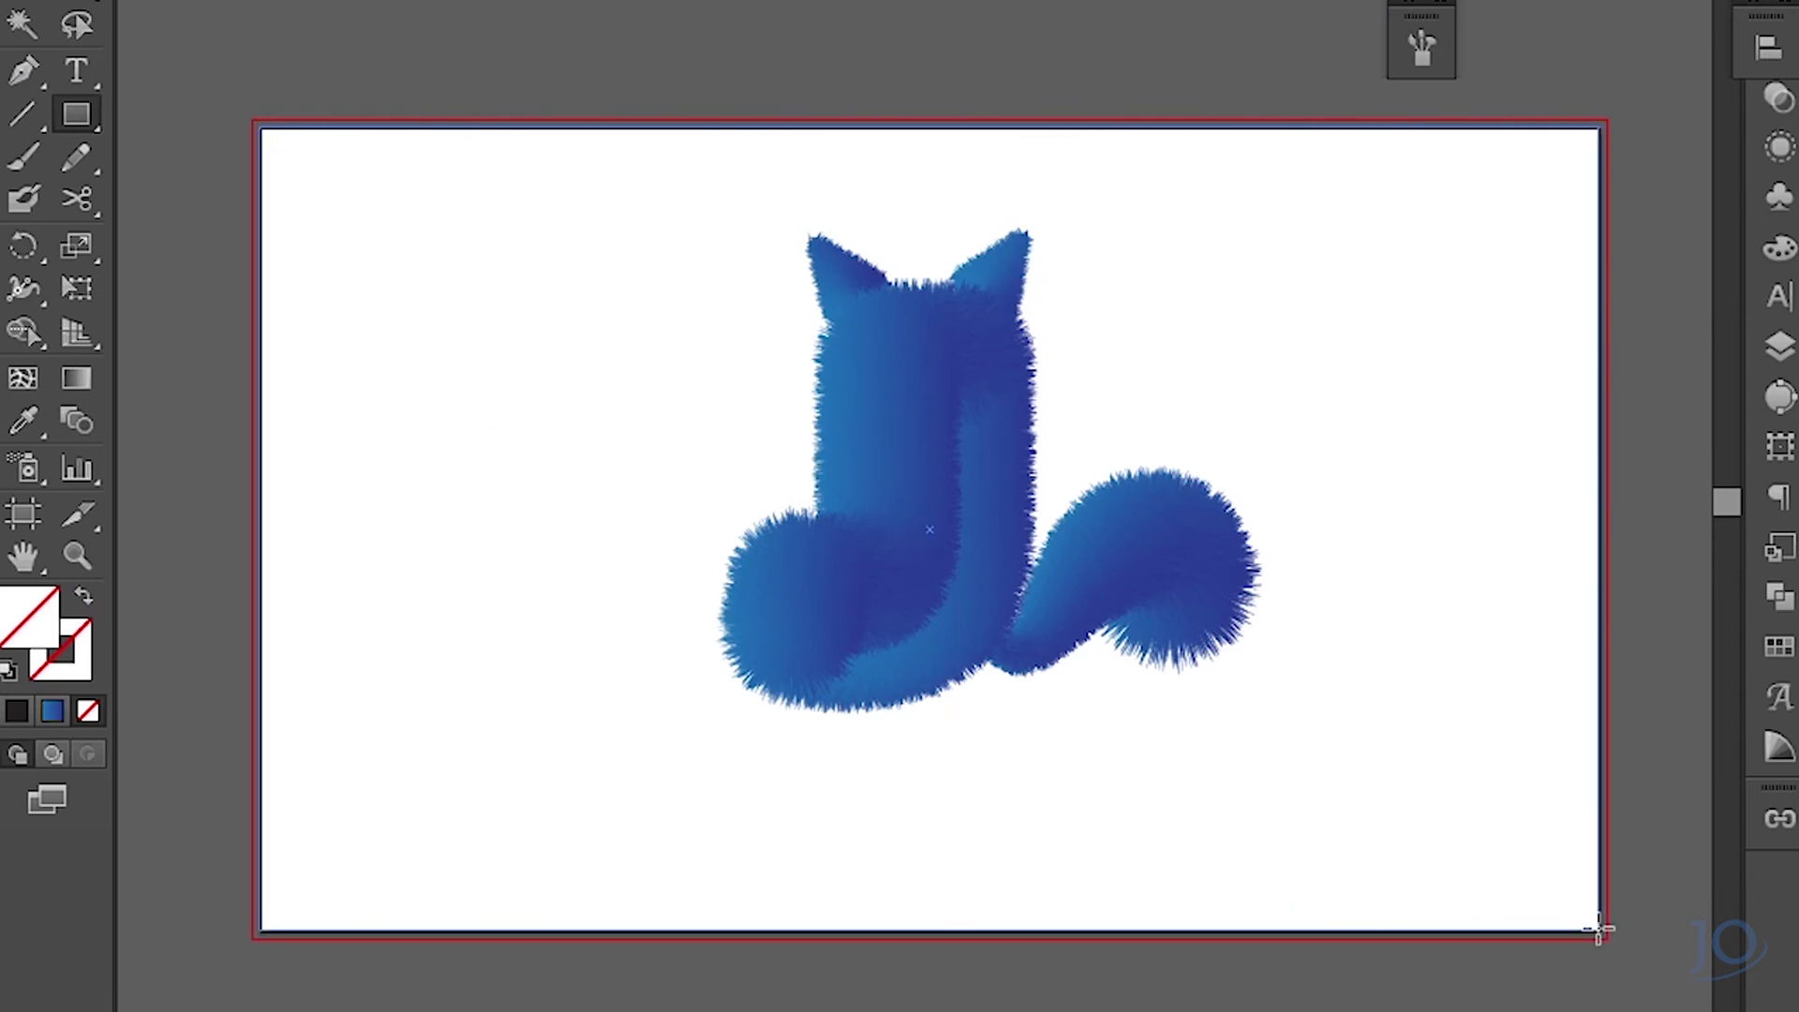
{"action": "left_click", "coordinate": [52, 711]}
{"action": "double_click", "coordinate": [1352, 236]}
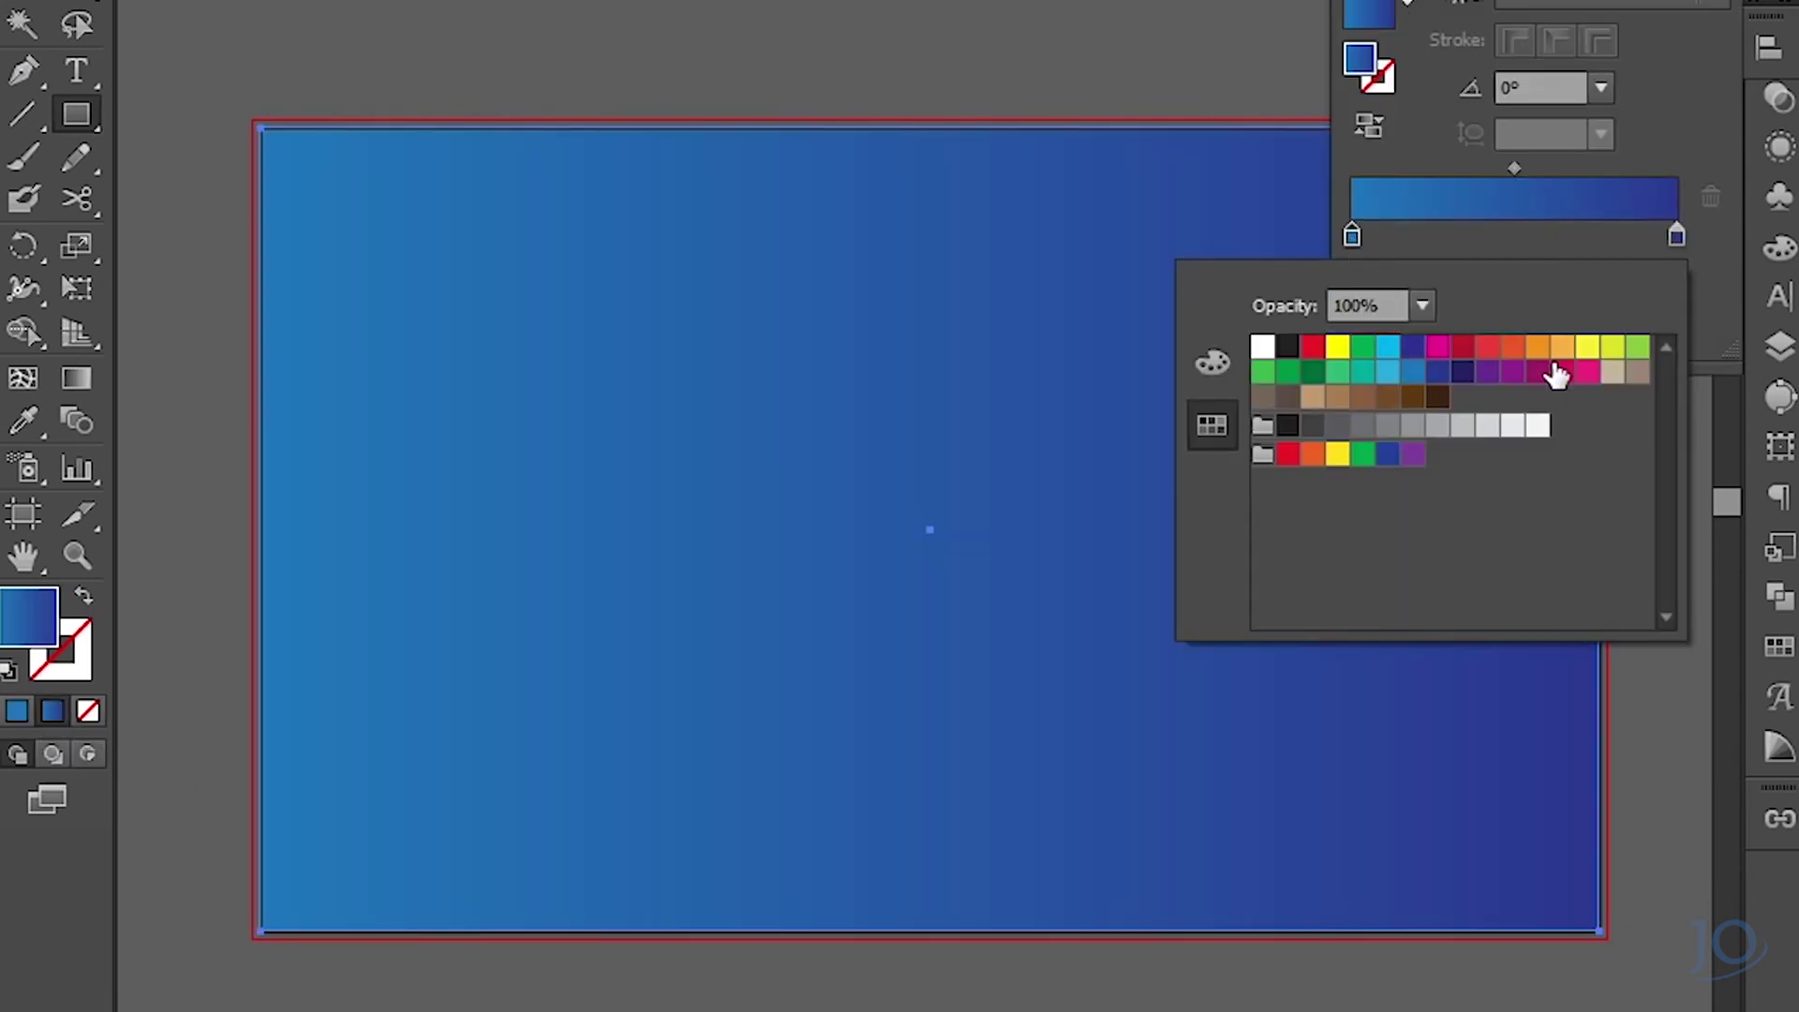
{"action": "left_click", "coordinate": [1558, 352]}
{"action": "left_click", "coordinate": [1678, 234]}
{"action": "double_click", "coordinate": [1678, 235]}
{"action": "left_click", "coordinate": [1541, 354]}
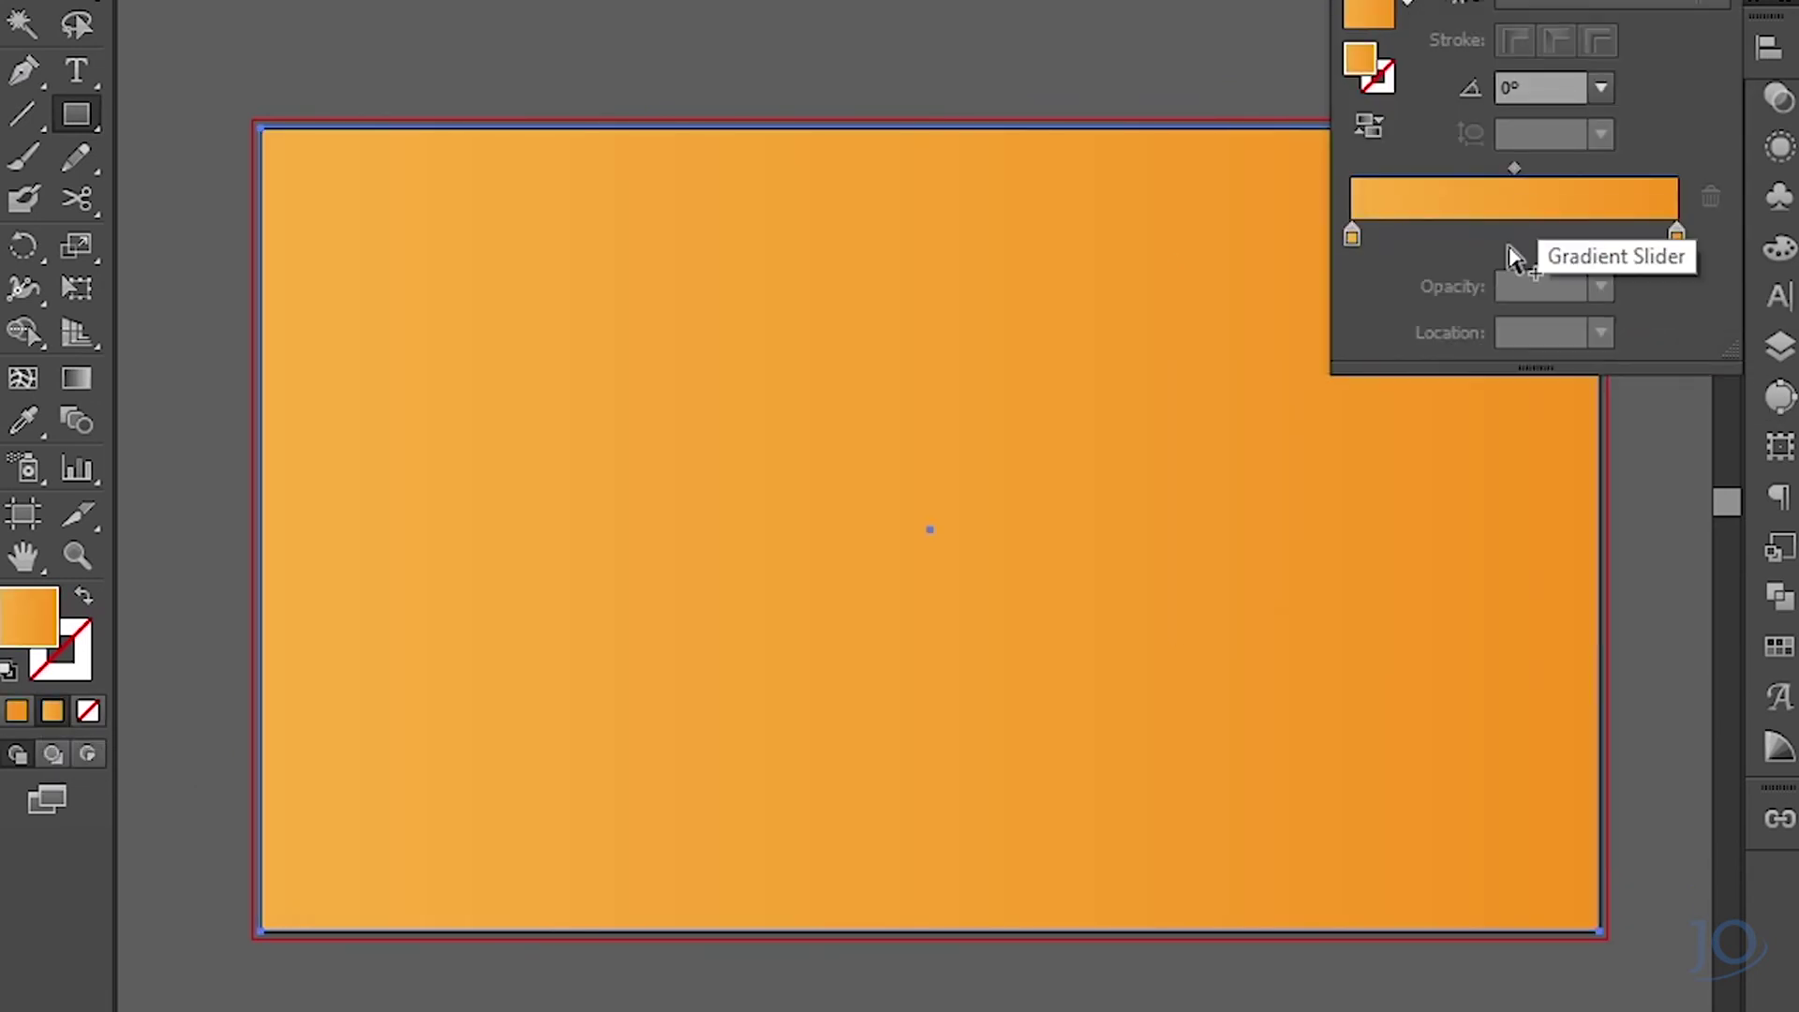
Send the orange rectangle behind the cat and set its left gradient stop to 70% opacity.
{"action": "right_click", "coordinate": [1219, 587]}
{"action": "mouse_move", "coordinate": [1318, 521]}
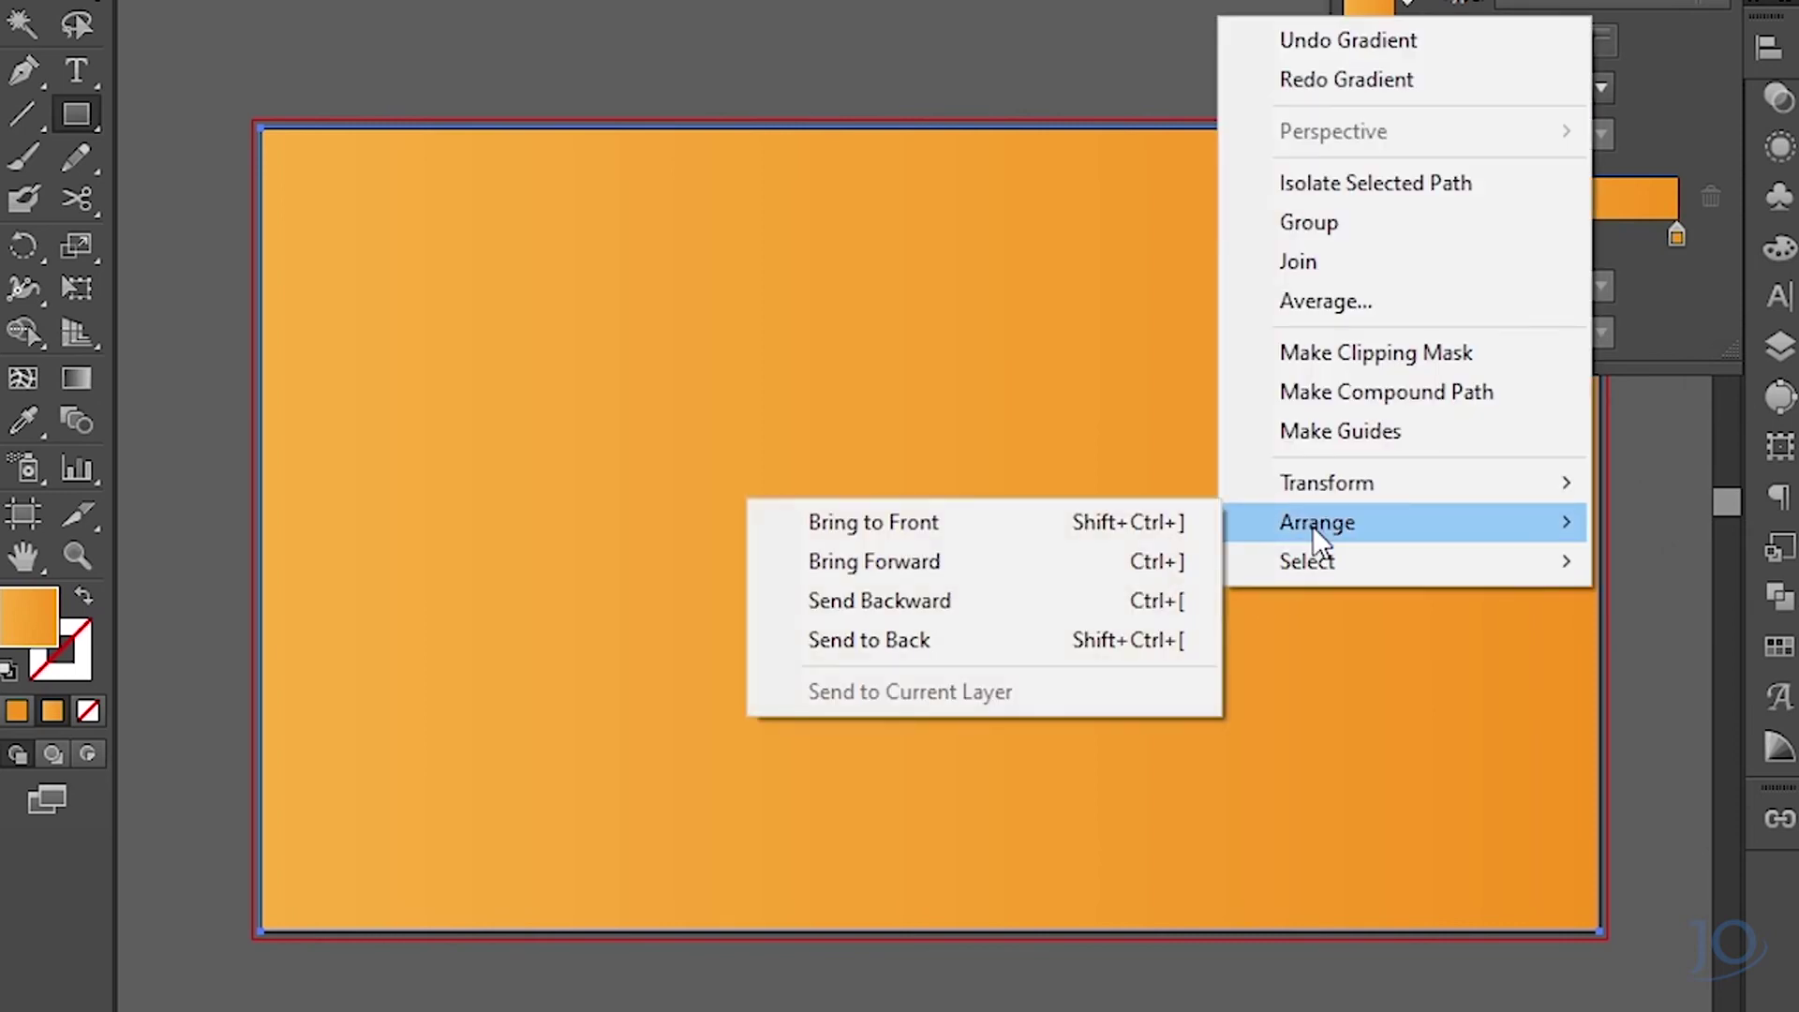
{"action": "left_click", "coordinate": [1038, 640]}
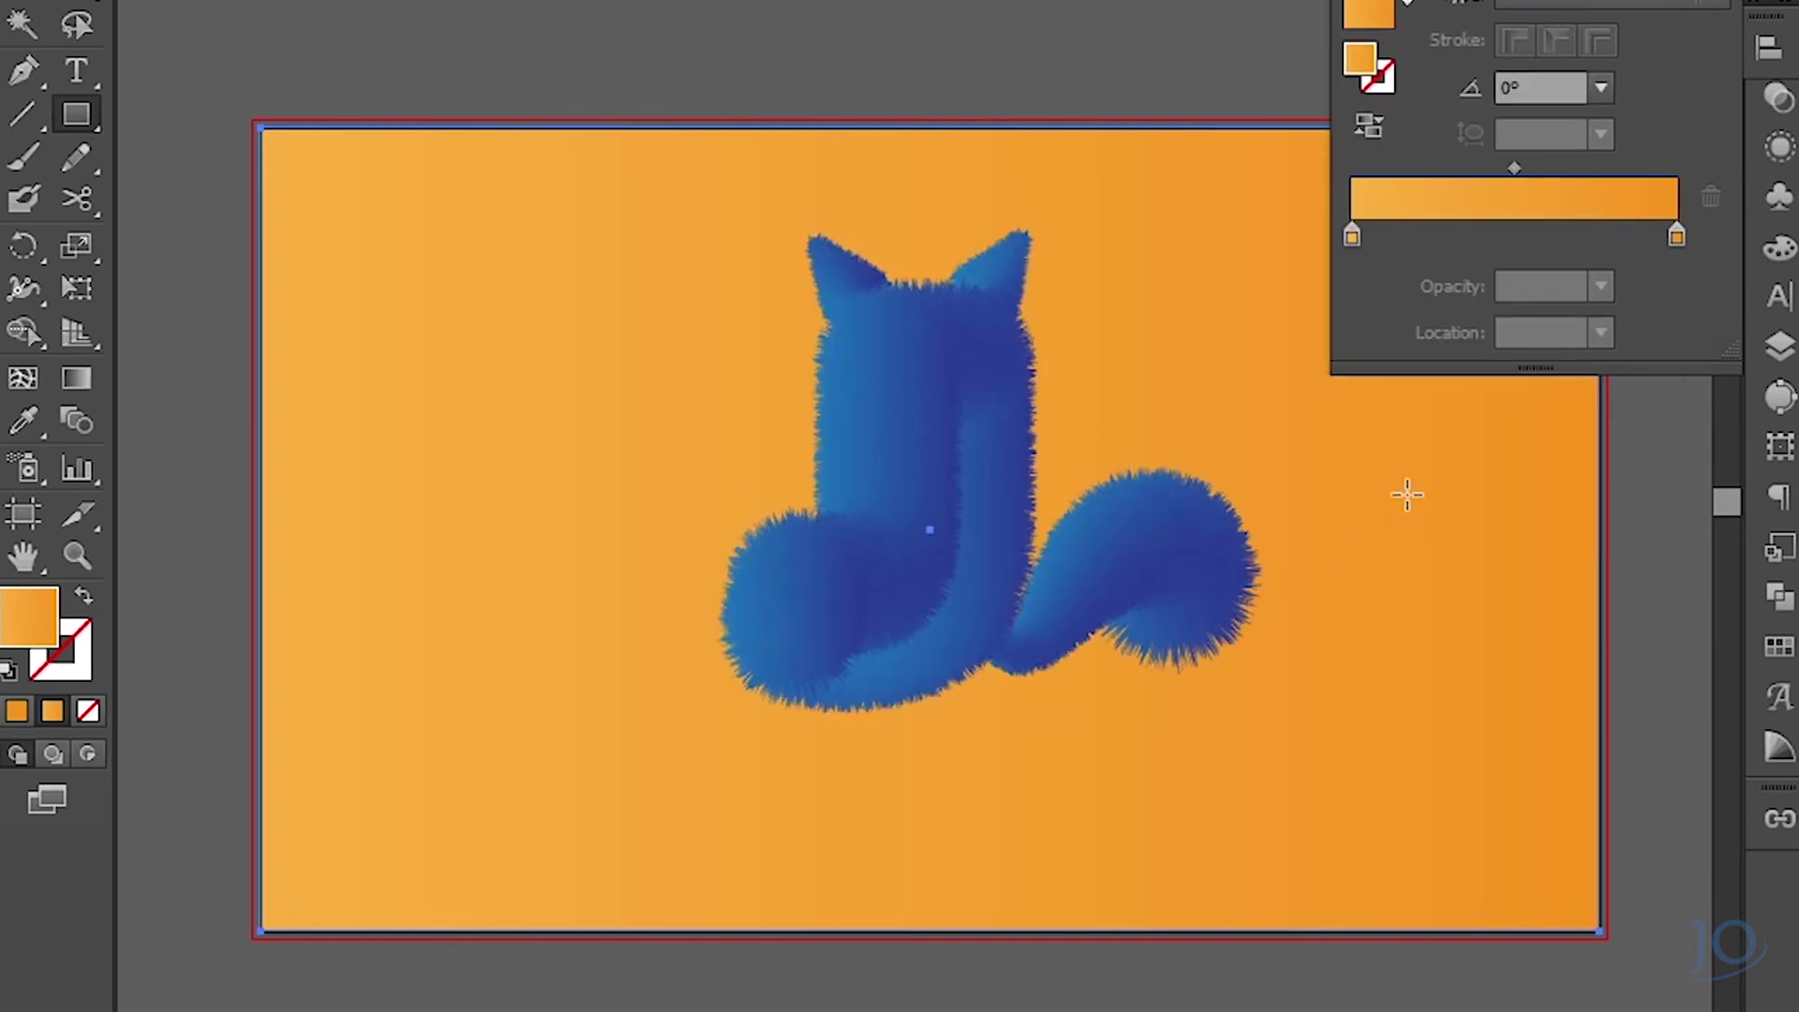
{"action": "left_click", "coordinate": [1351, 236]}
{"action": "left_click", "coordinate": [1601, 286]}
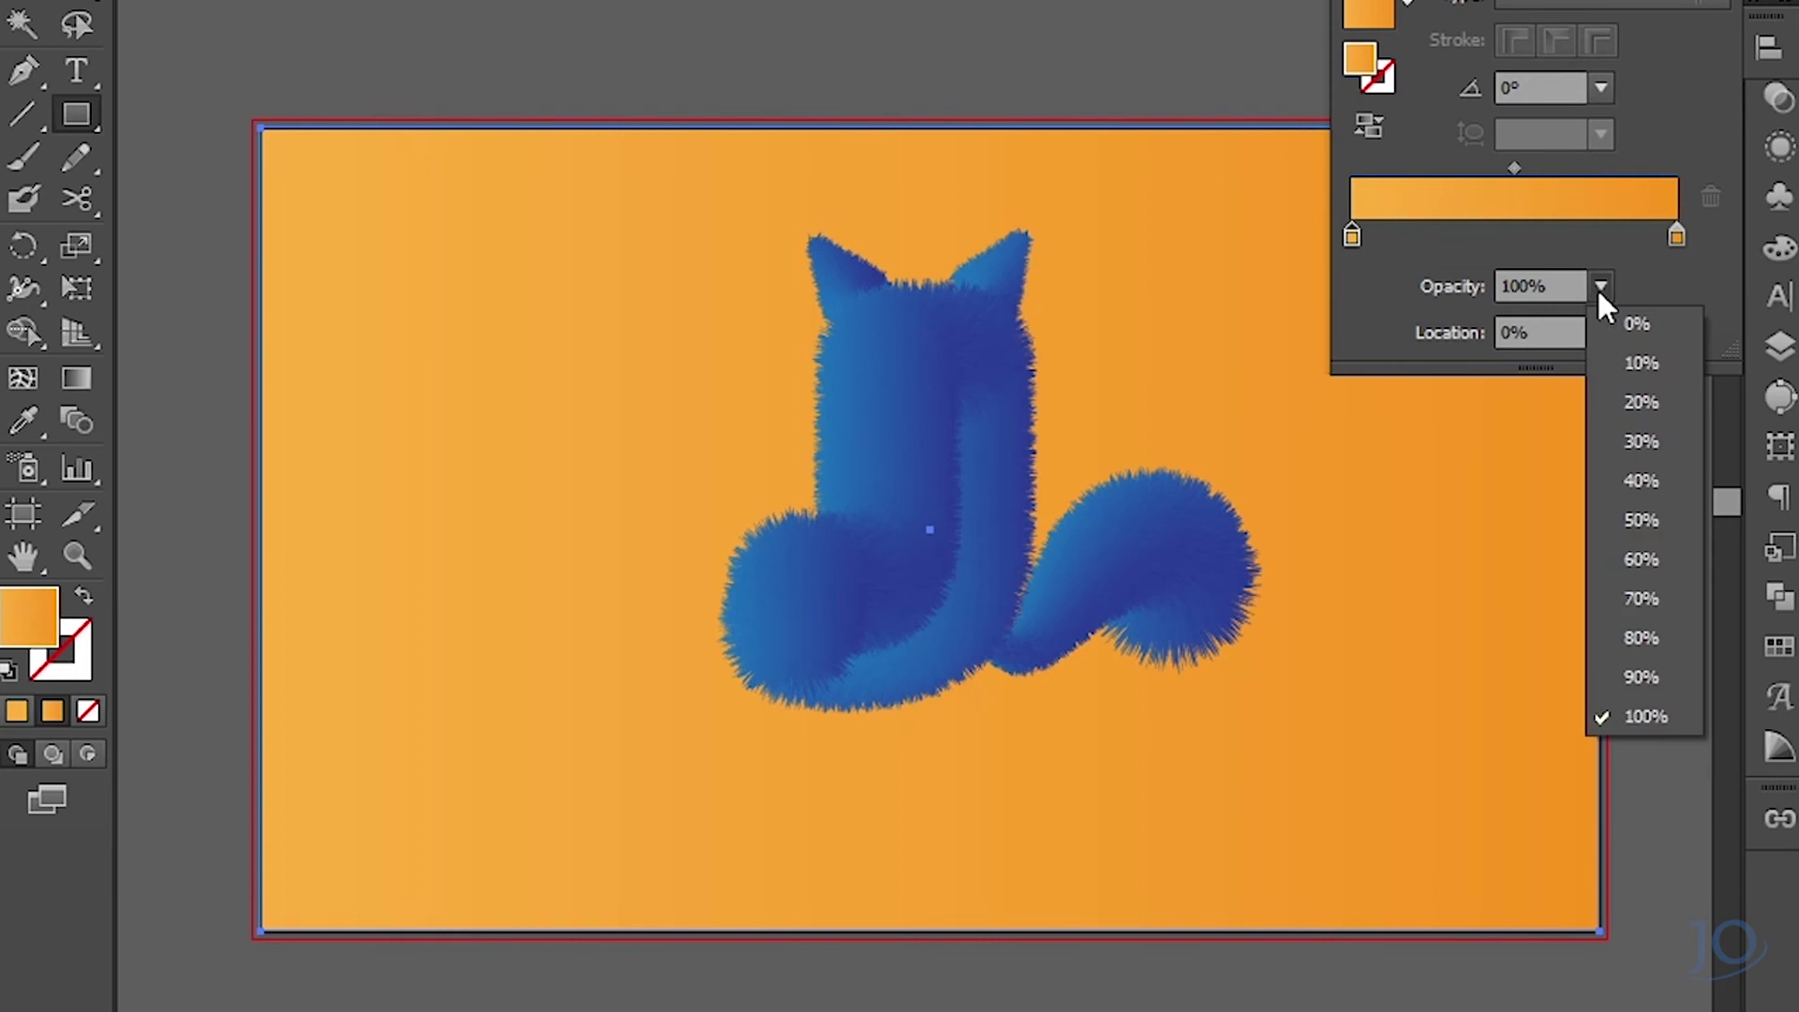
{"action": "left_click", "coordinate": [1635, 592]}
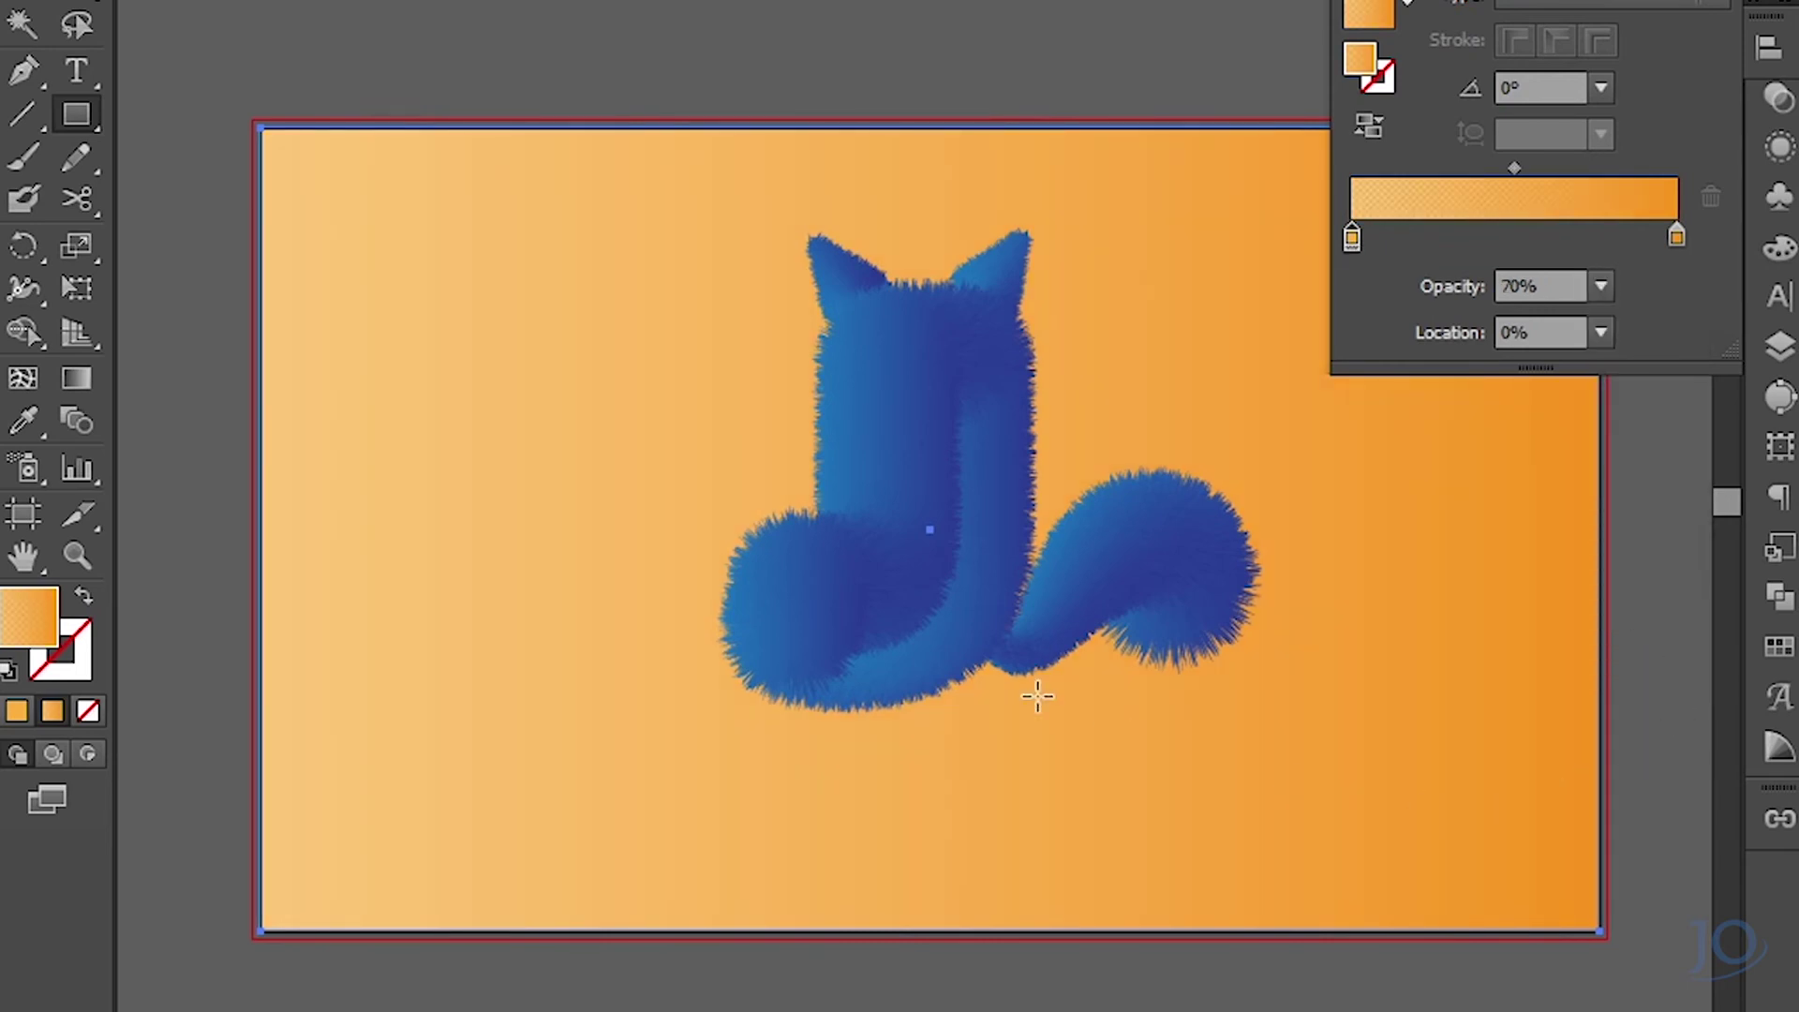
{"action": "left_click", "coordinate": [80, 380]}
Angle the background gradient diagonally from the top right, then draw a flat ellipse beneath the J.
{"action": "left_click_drag", "start_coordinate": [187, 530], "coordinate": [1237, 529]}
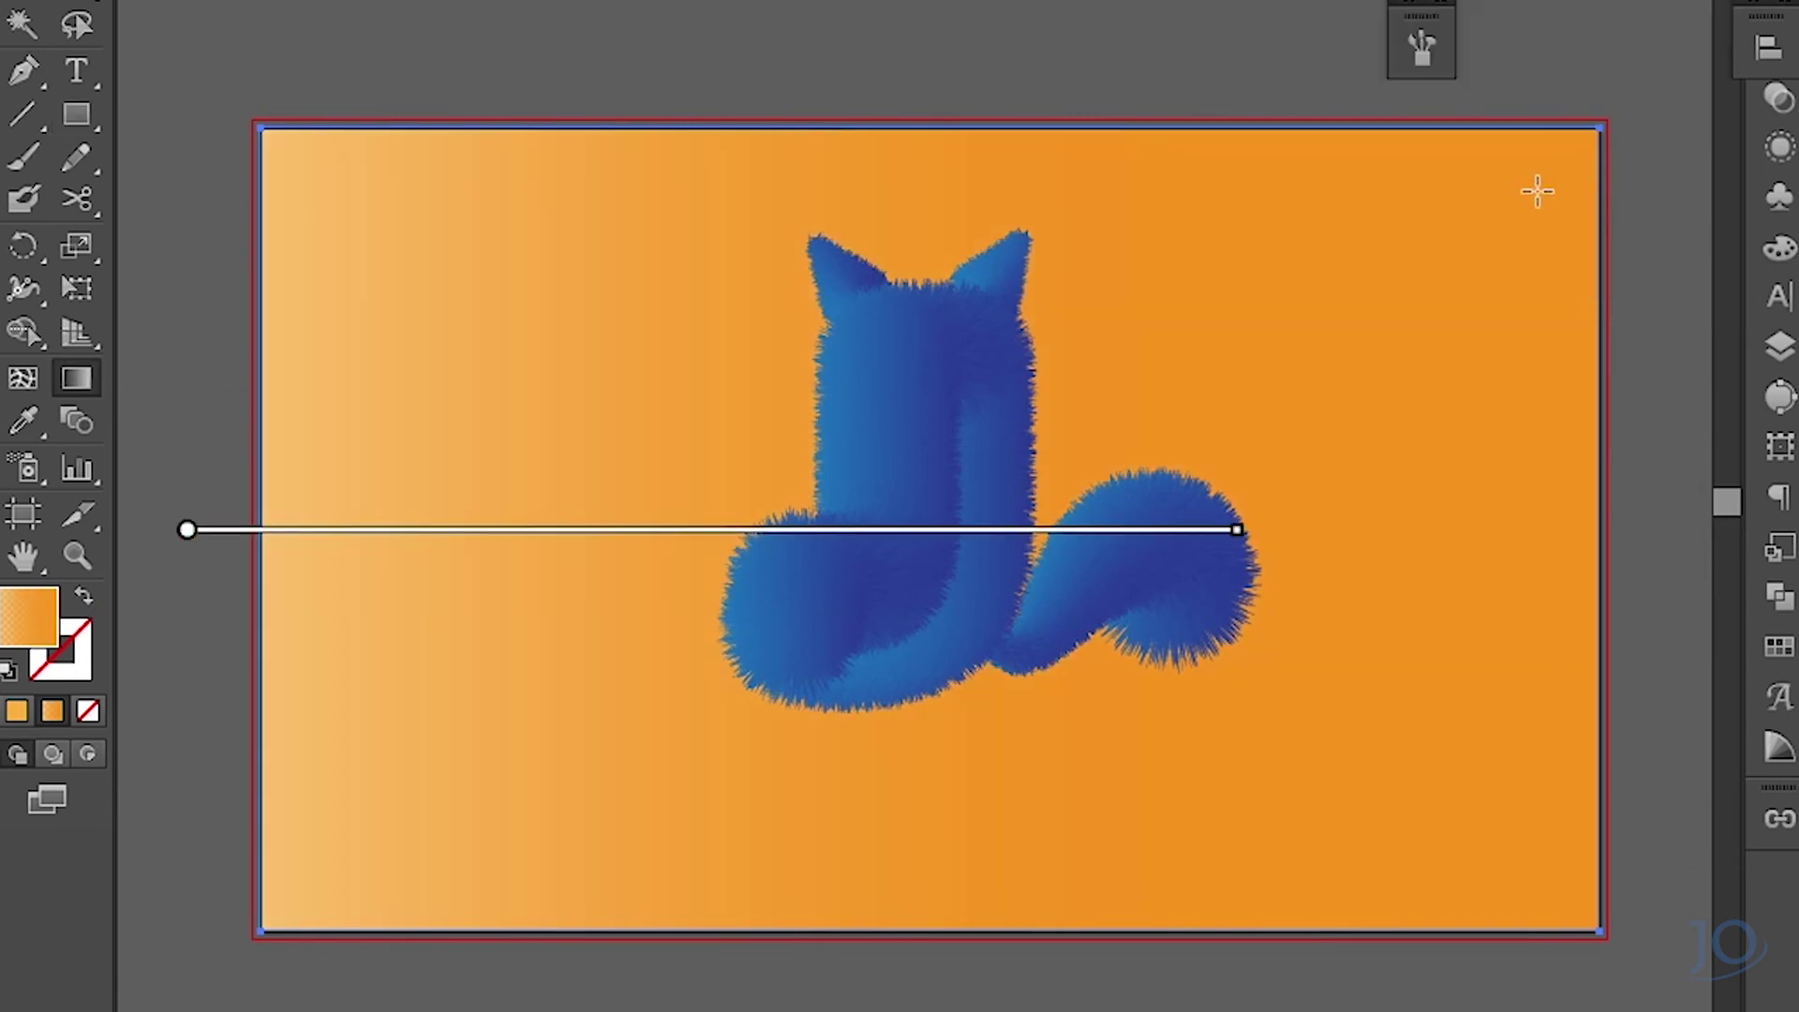
{"action": "left_click_drag", "start_coordinate": [1537, 192], "coordinate": [811, 592]}
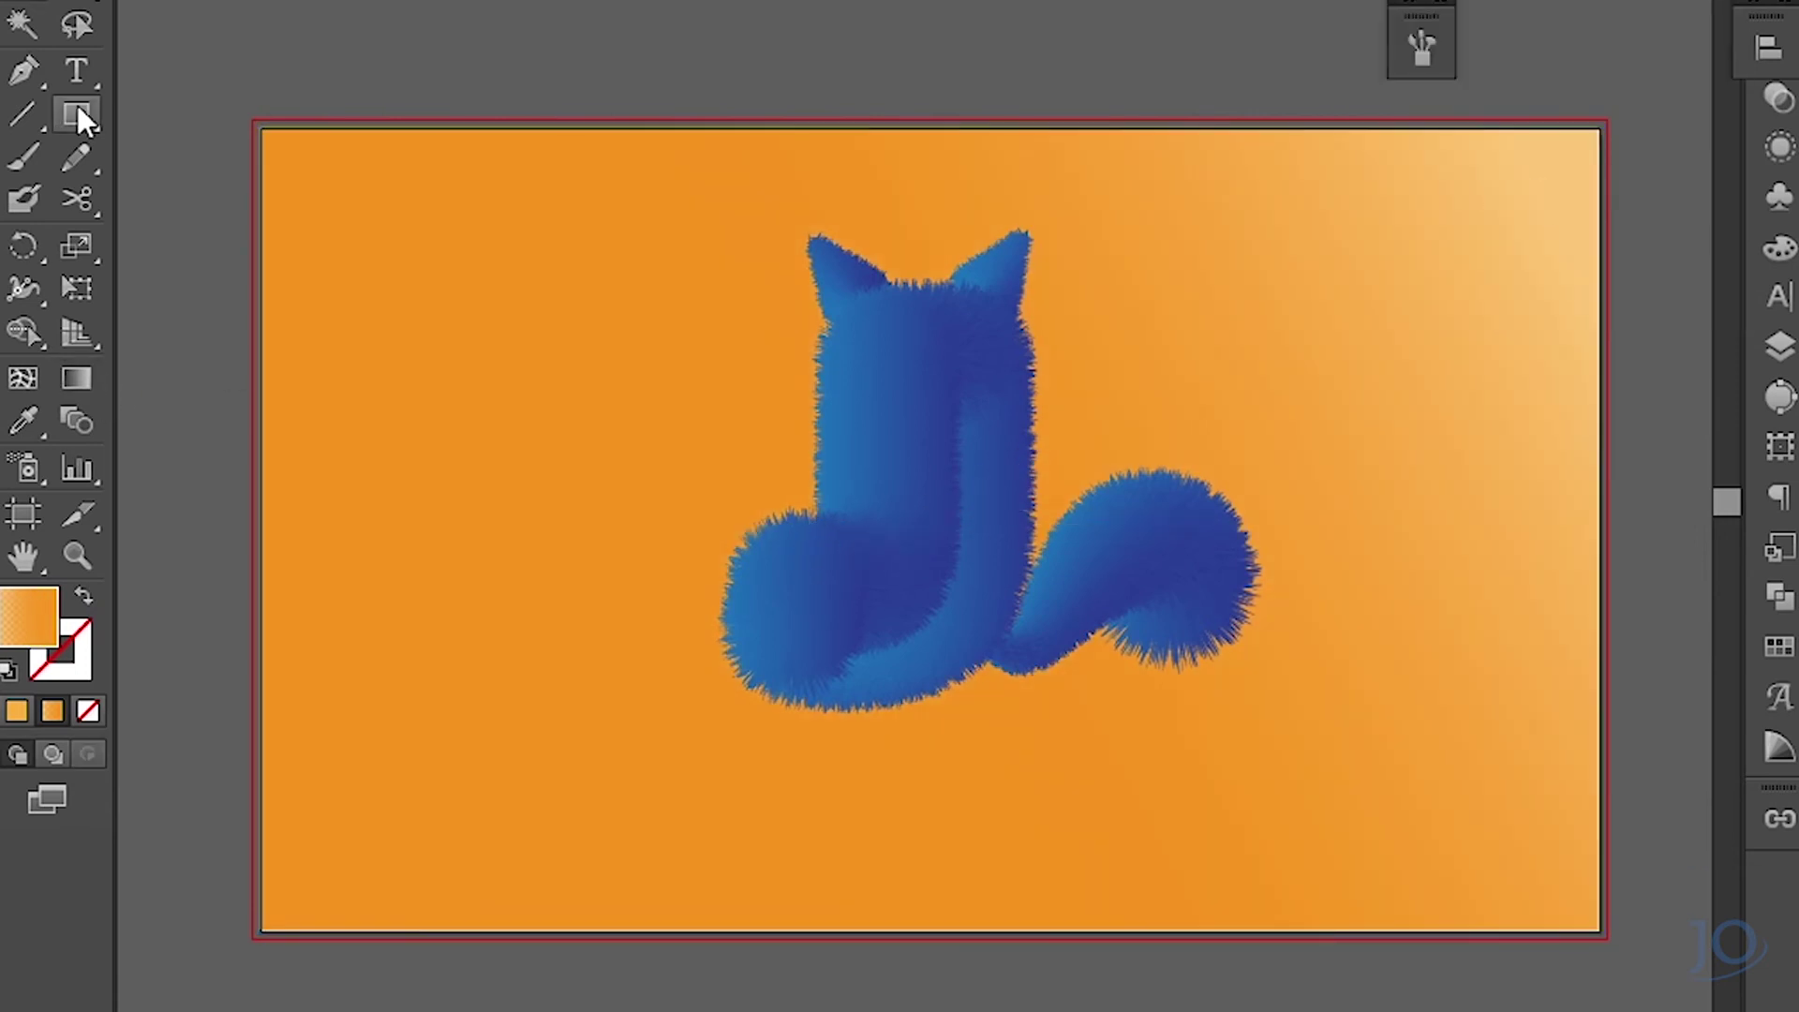
{"action": "left_click_drag", "start_coordinate": [77, 108], "coordinate": [151, 192]}
{"action": "left_click_drag", "start_coordinate": [798, 717], "coordinate": [1198, 757]}
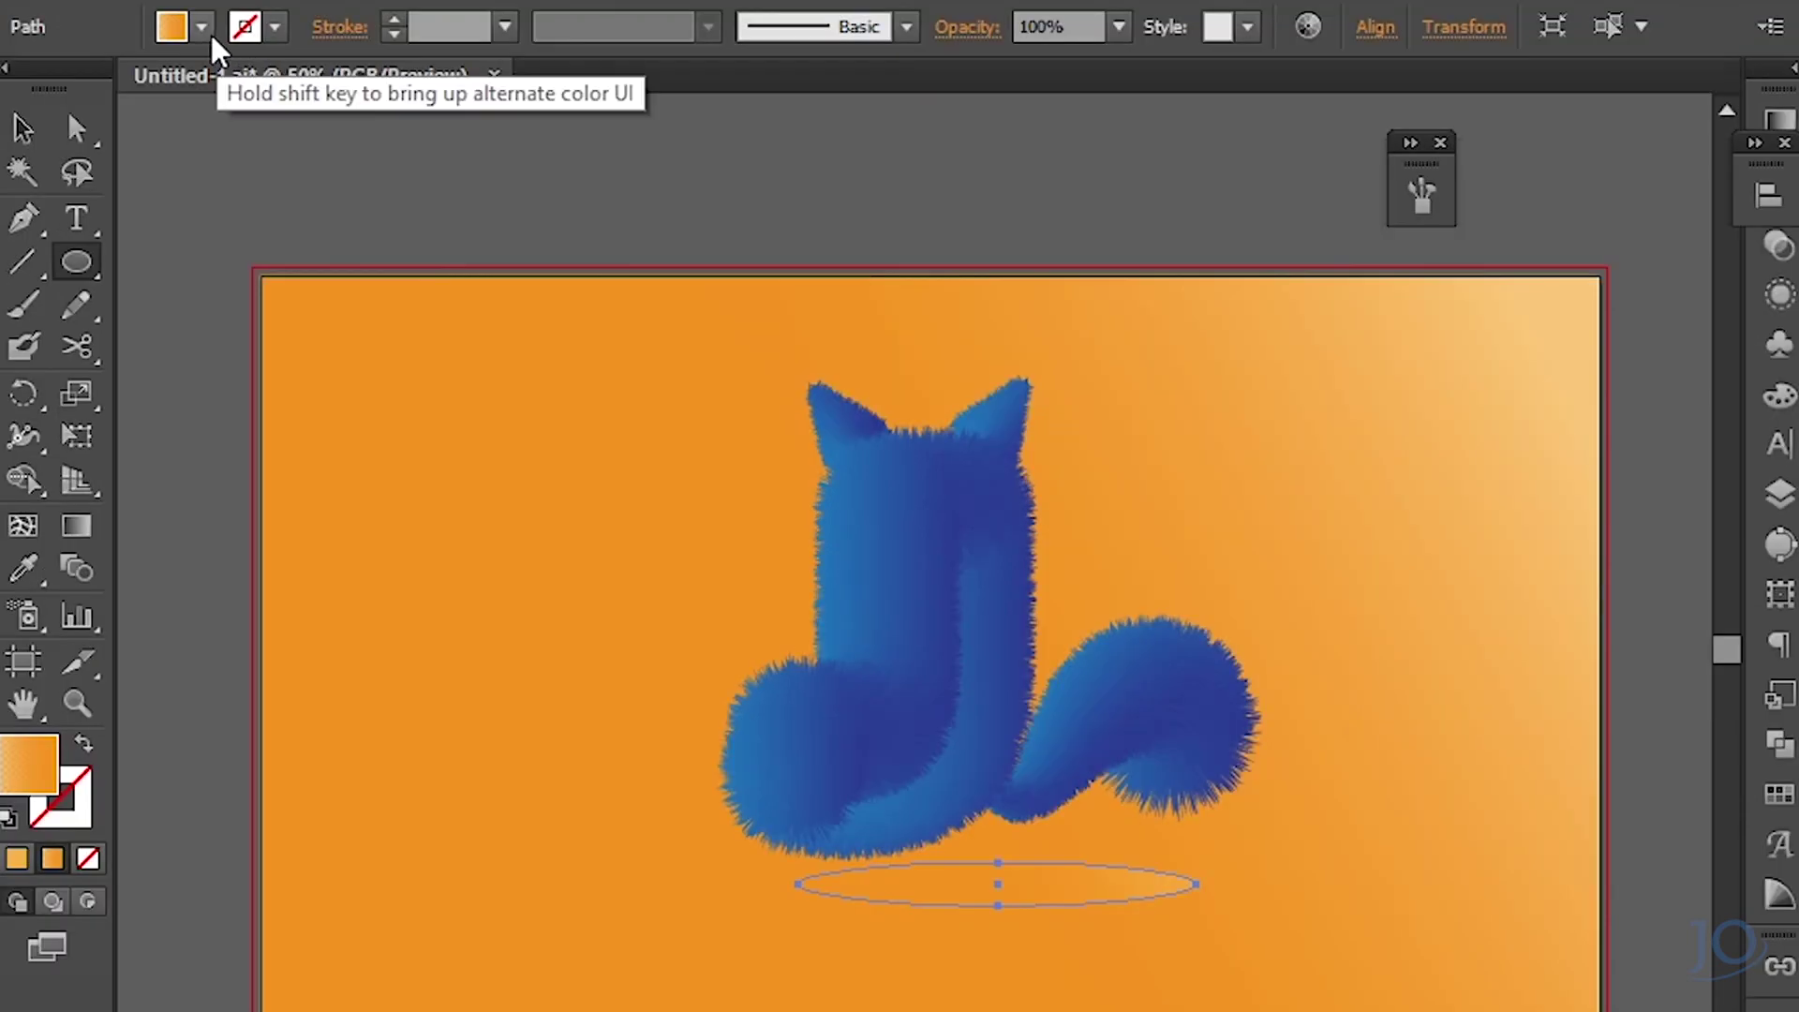
Fill the ellipse black and apply a Feather effect with a value of 26.
{"action": "left_click", "coordinate": [203, 28]}
{"action": "left_click", "coordinate": [83, 89]}
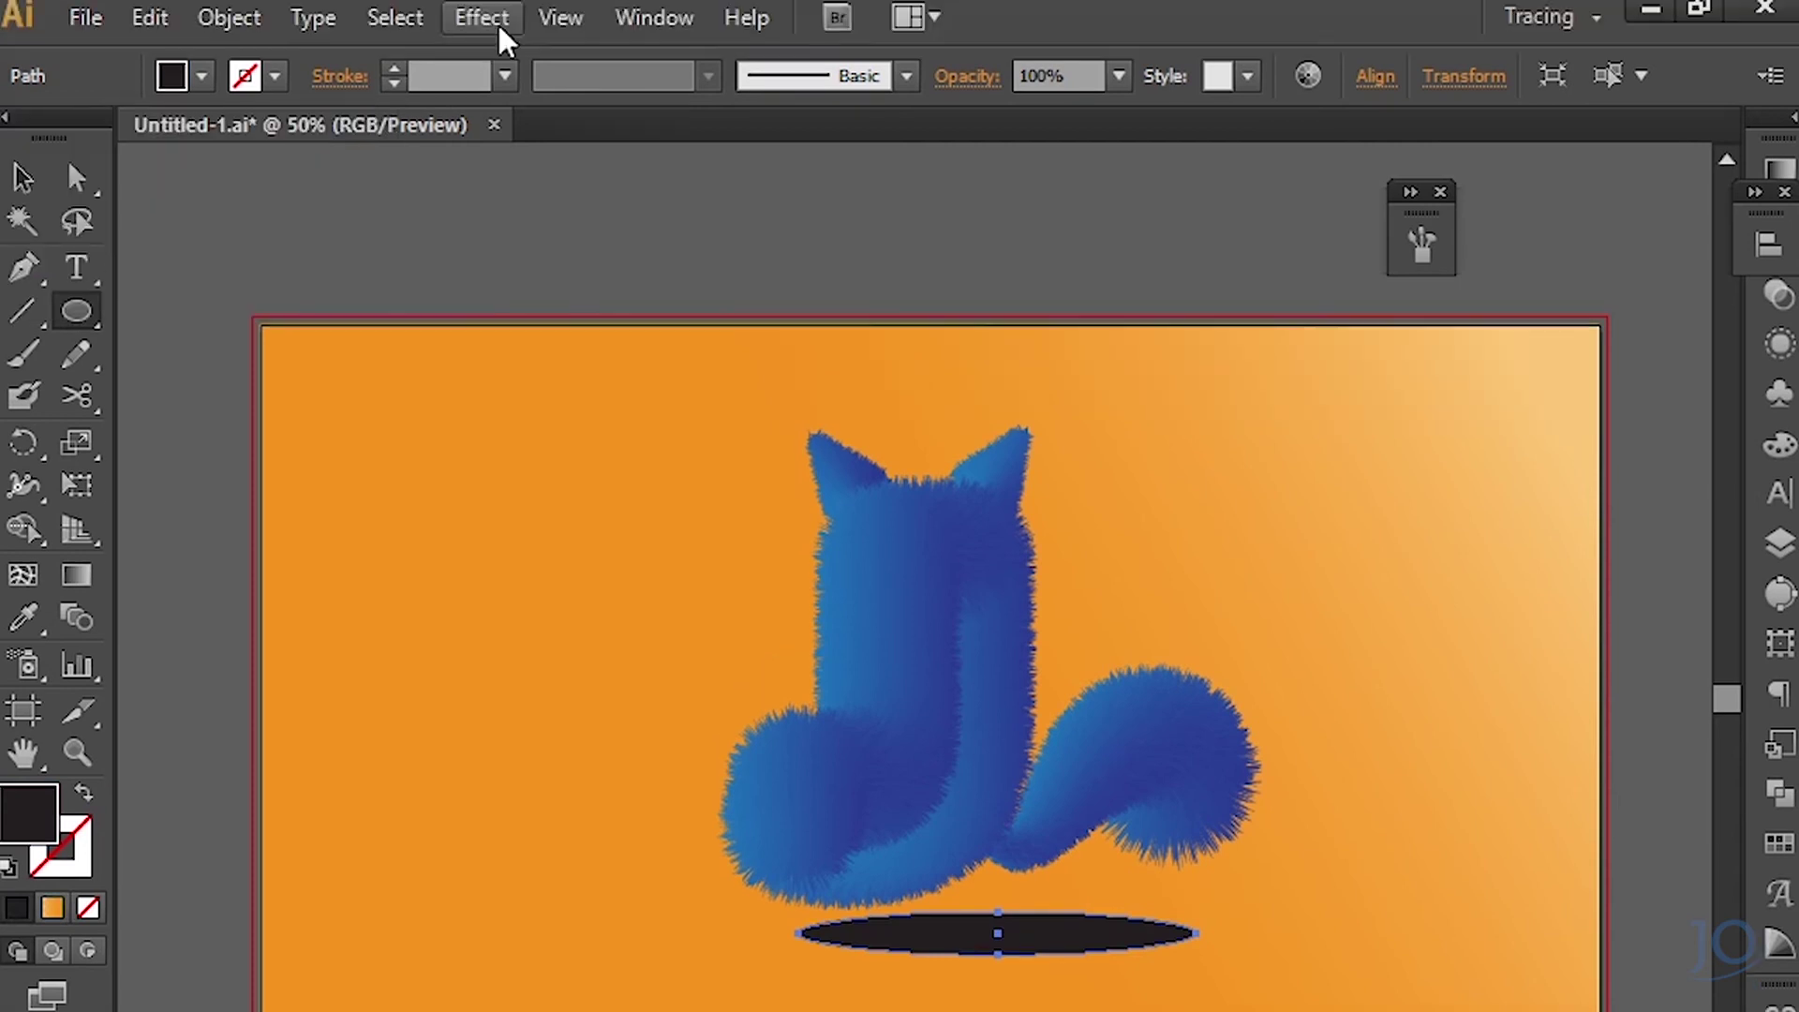
{"action": "left_click", "coordinate": [495, 17]}
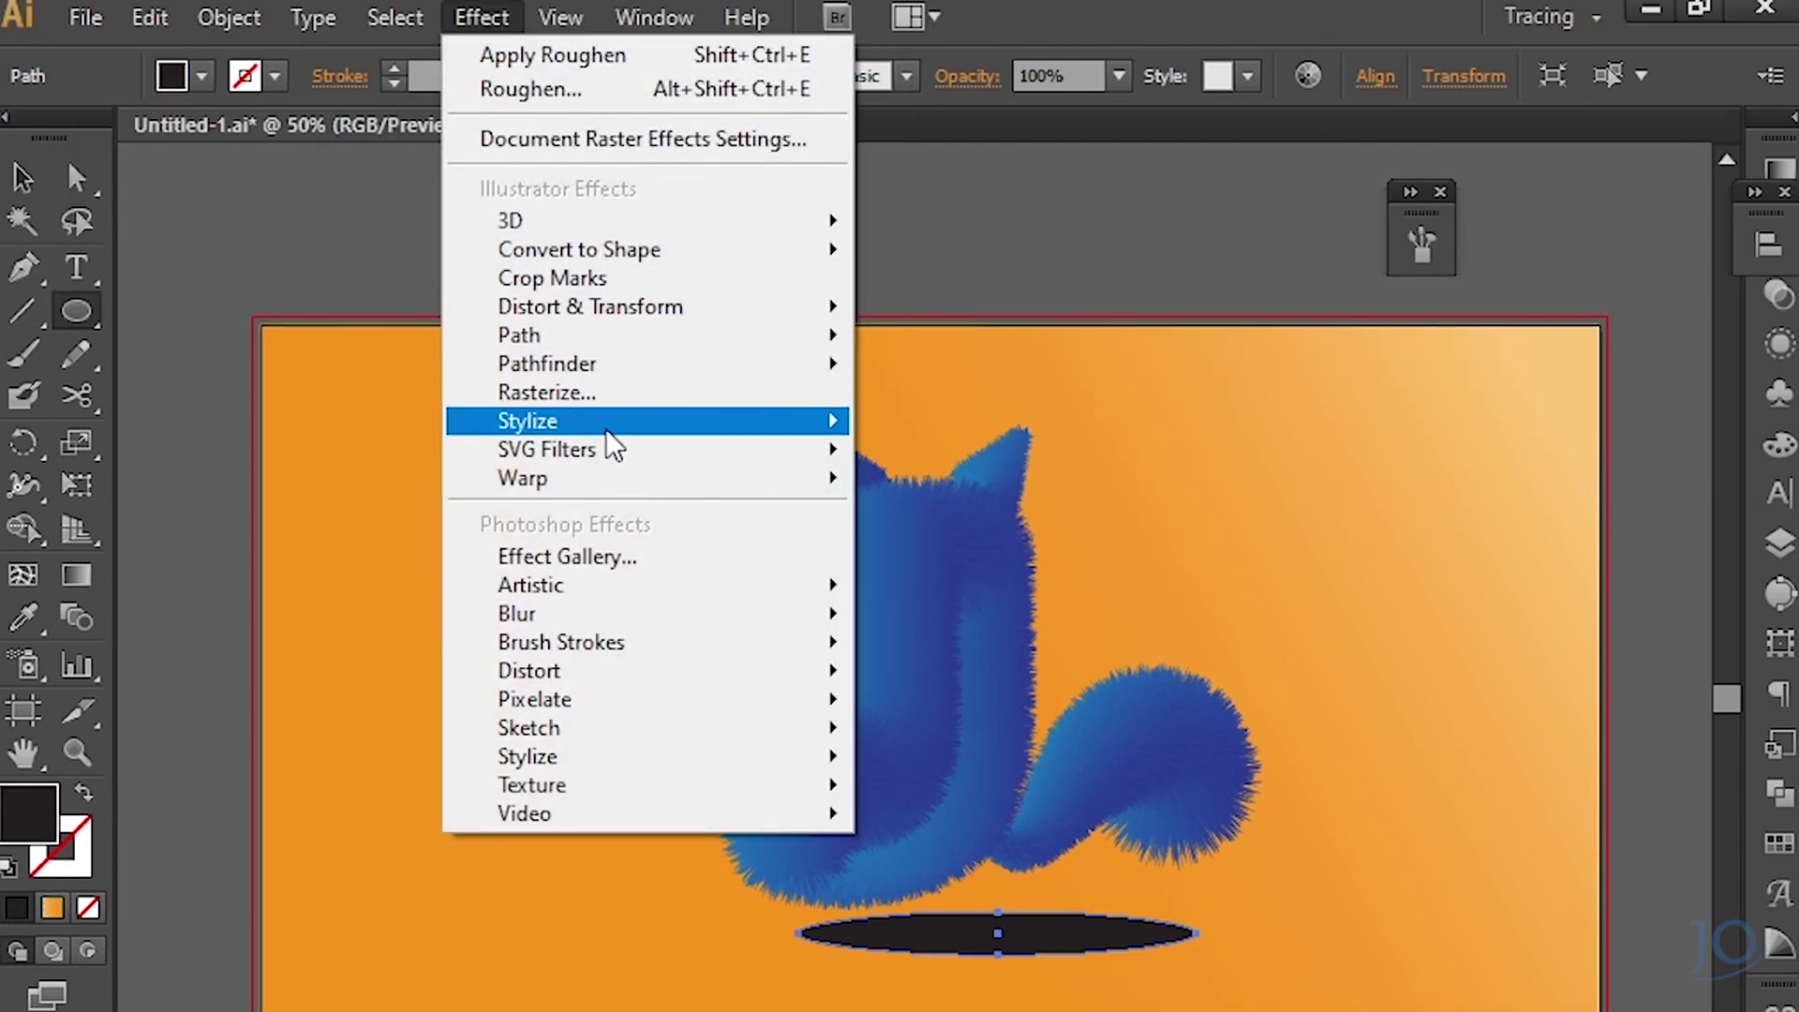
{"action": "left_click", "coordinate": [945, 468]}
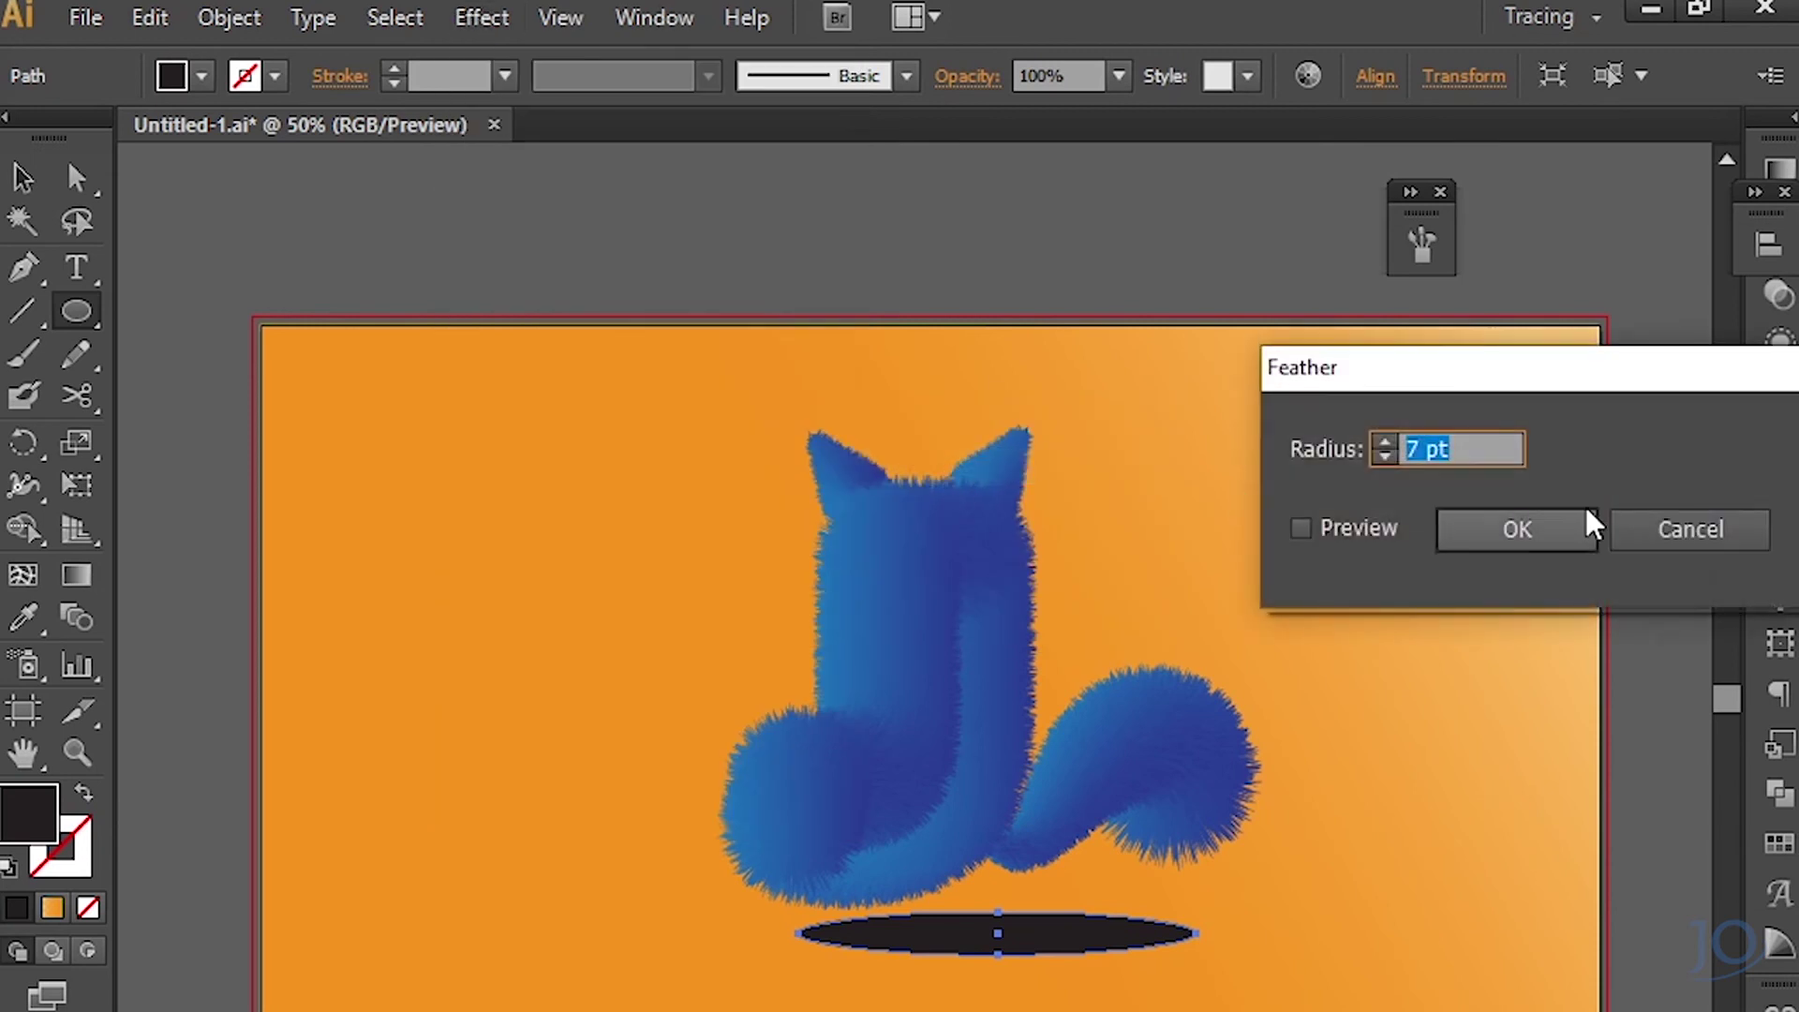
{"action": "type", "text": "26"}
{"action": "left_click", "coordinate": [1303, 526]}
{"action": "left_click", "coordinate": [1517, 530]}
Move the feathered shadow ellipse under the J and send it behind the cat.
{"action": "key", "text": "v"}
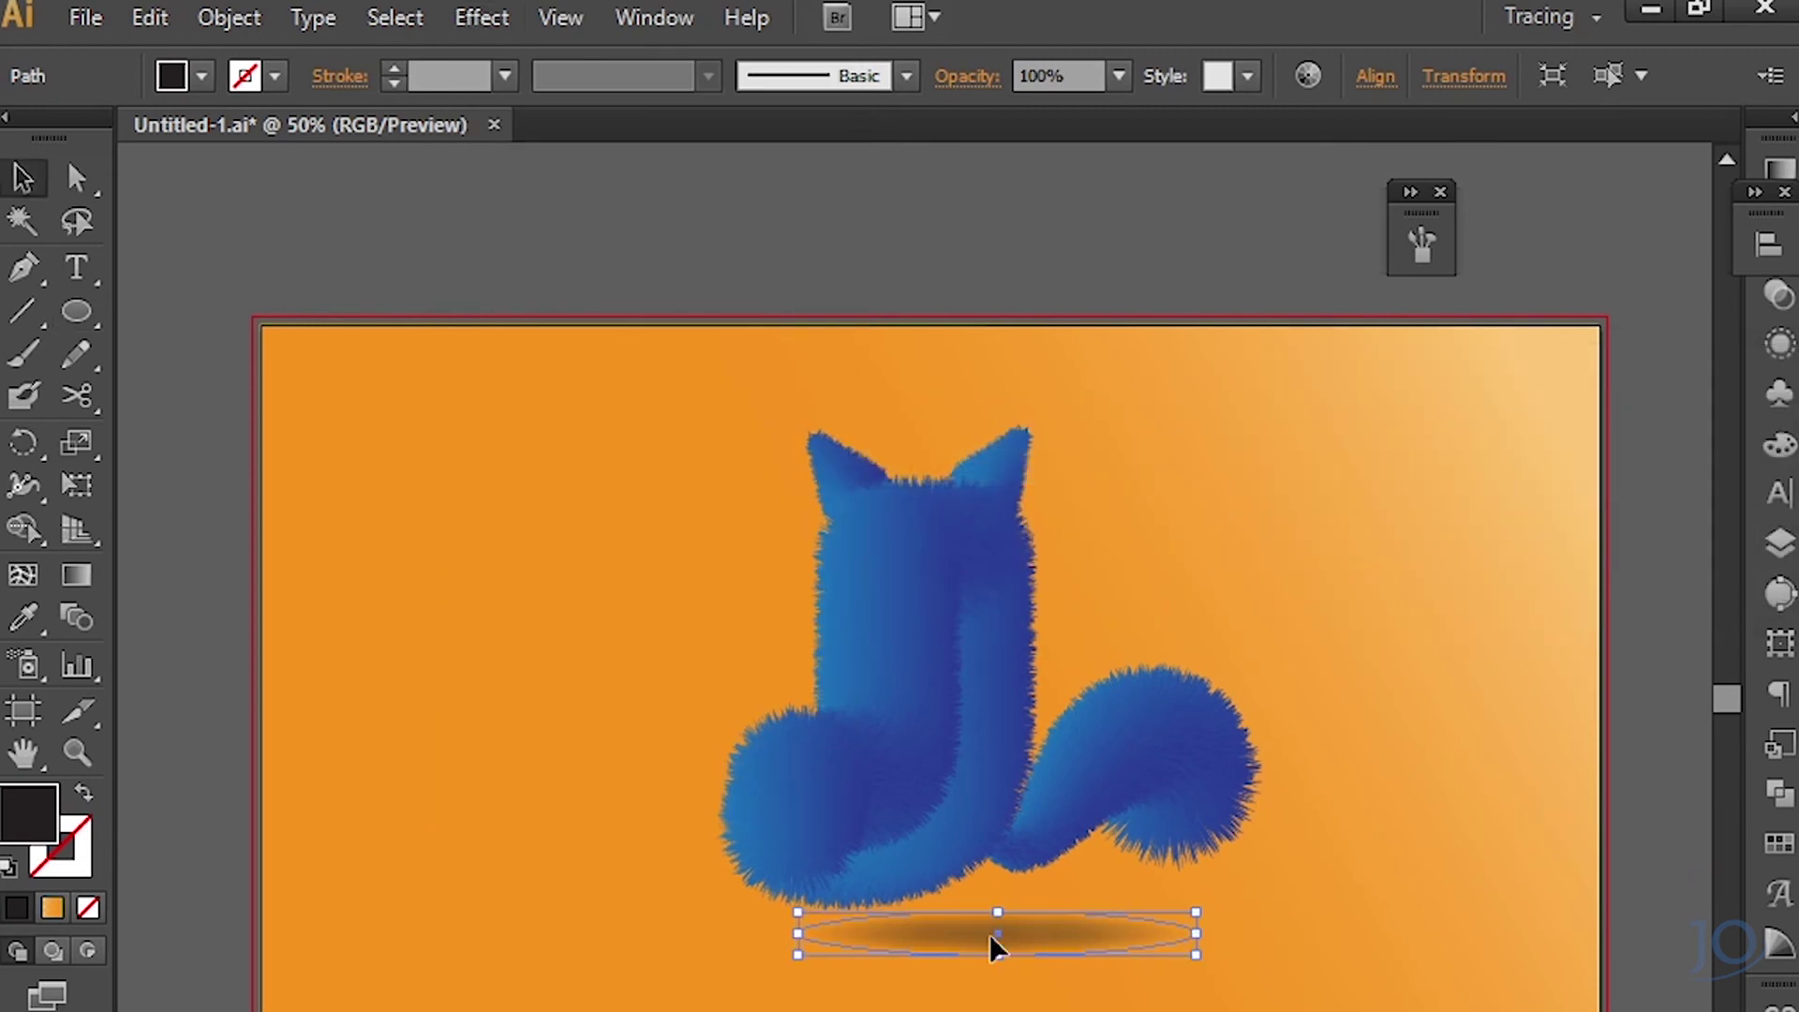
{"action": "left_click_drag", "start_coordinate": [1104, 940], "coordinate": [1035, 948]}
{"action": "right_click", "coordinate": [1033, 928]}
{"action": "left_click", "coordinate": [862, 975]}
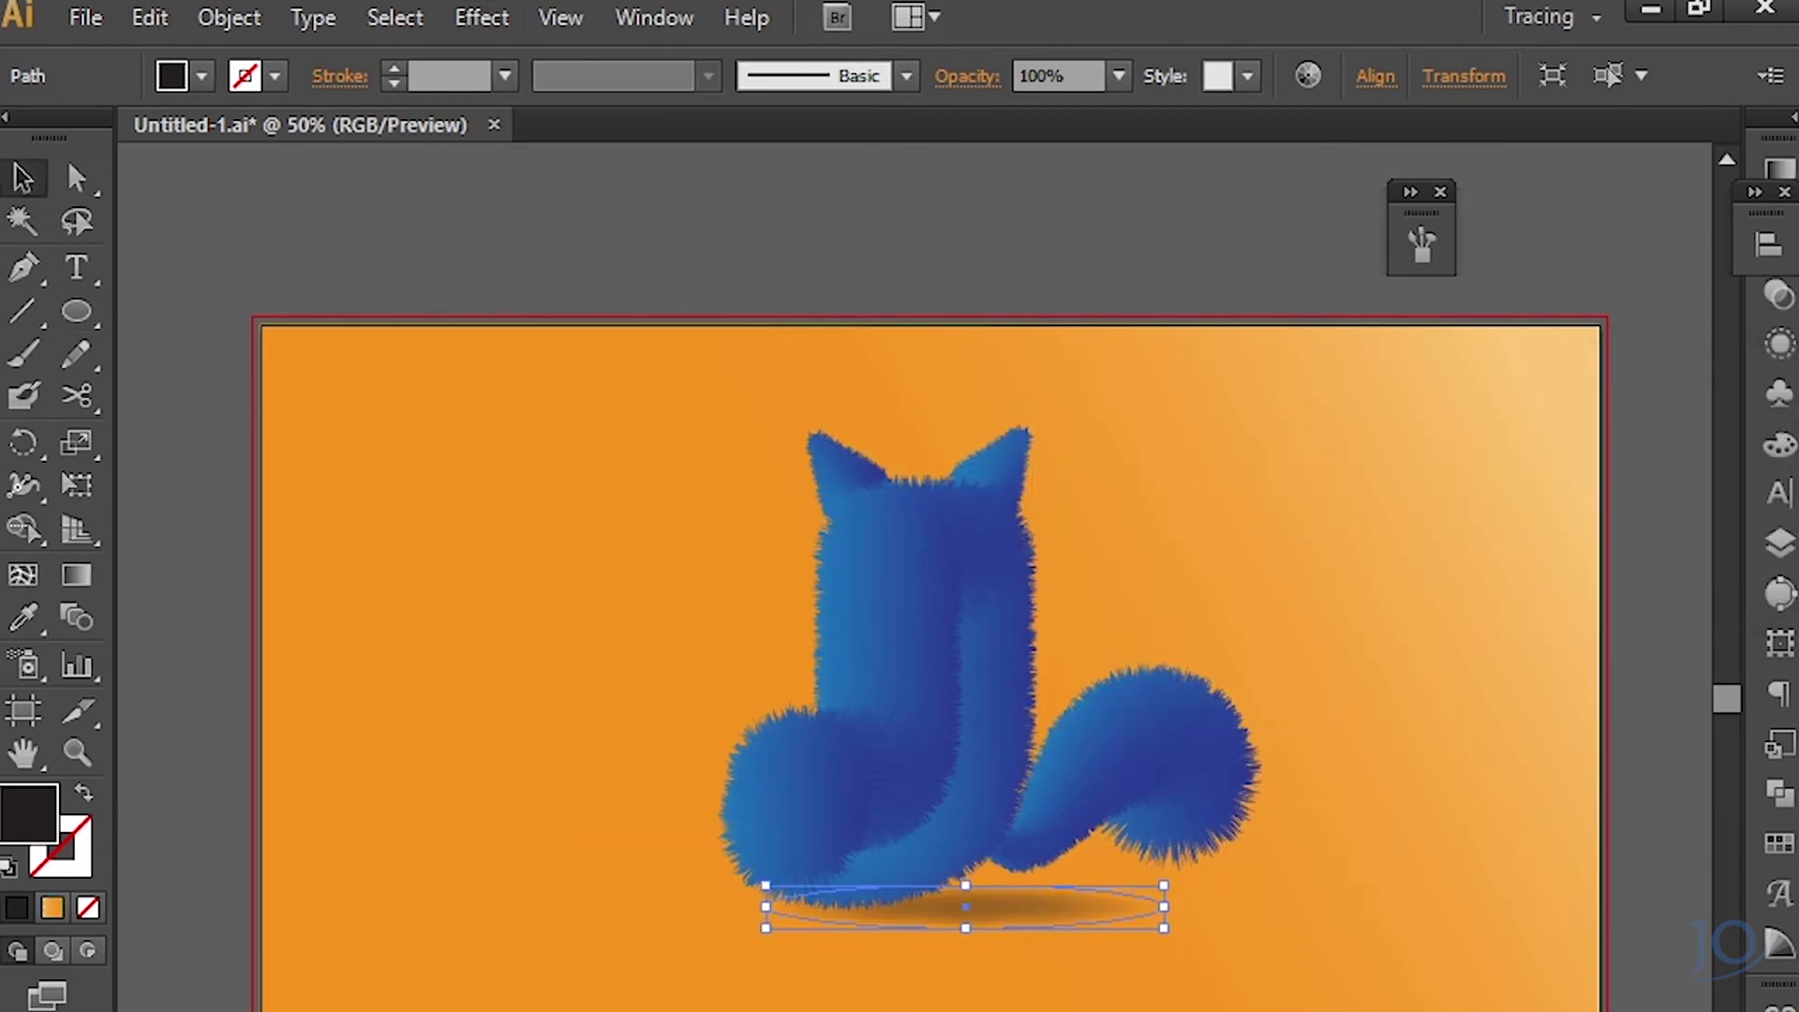
{"action": "key", "text": "ctrl+shift+a"}
{"action": "left_click", "coordinate": [993, 923]}
{"action": "key", "text": "ctrl+shift+a"}
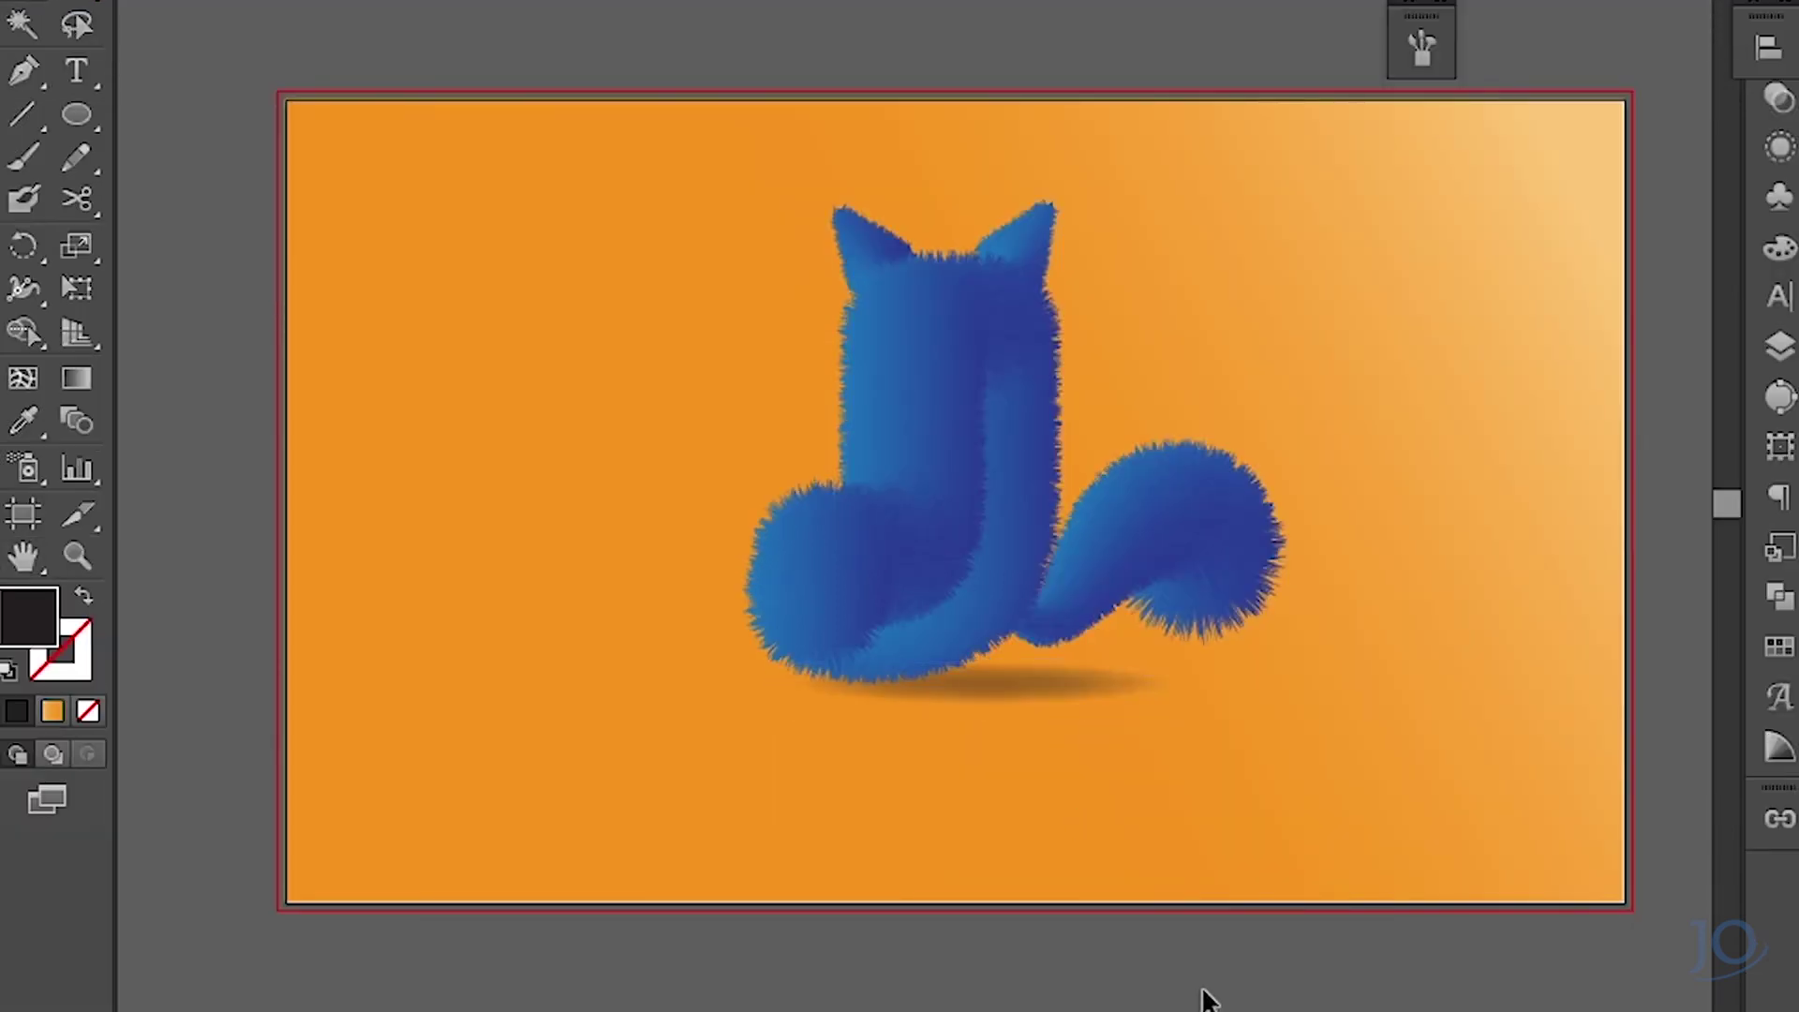
{"action": "left_click", "coordinate": [1032, 711]}
{"action": "left_click", "coordinate": [1223, 953]}
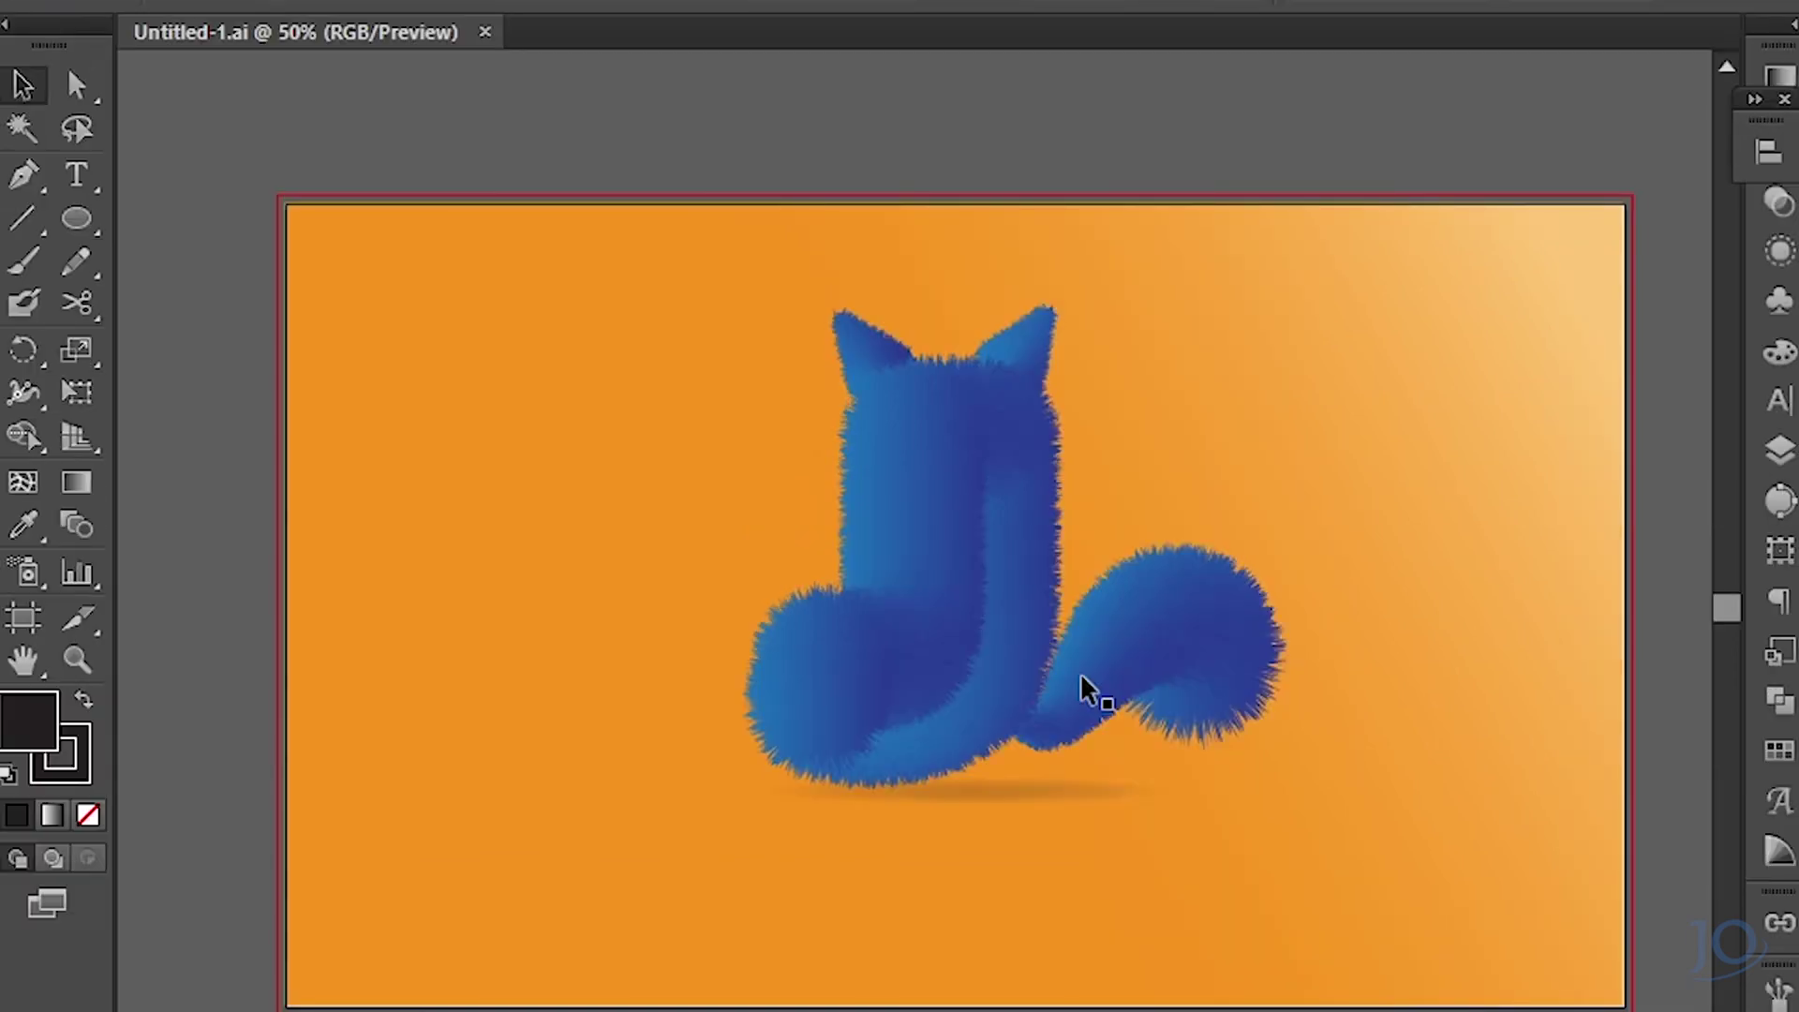
{"action": "key", "text": "ctrl+equal"}
{"action": "key", "text": "ctrl+equal"}
{"action": "scroll", "coordinate": [1312, 672], "scroll_direction": "up", "scroll_amount": 1}
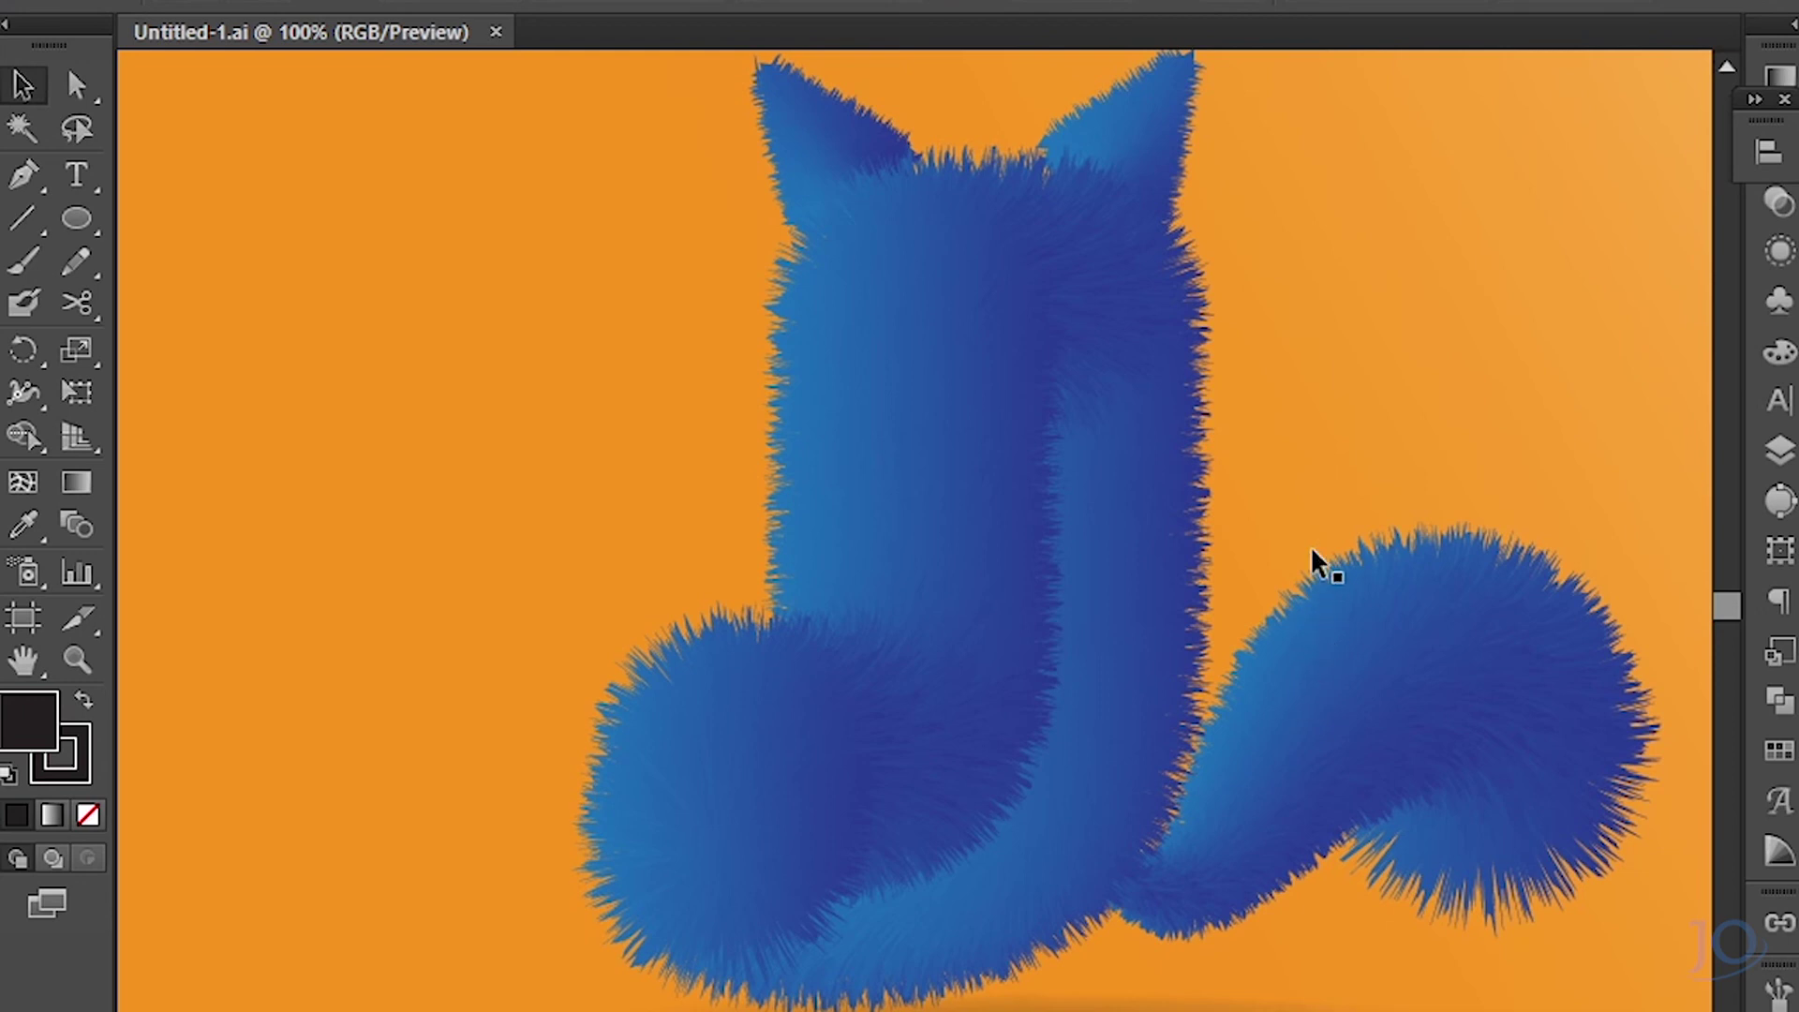
{"action": "scroll", "coordinate": [1156, 221], "scroll_direction": "up", "scroll_amount": 1}
{"action": "left_click", "coordinate": [1156, 221]}
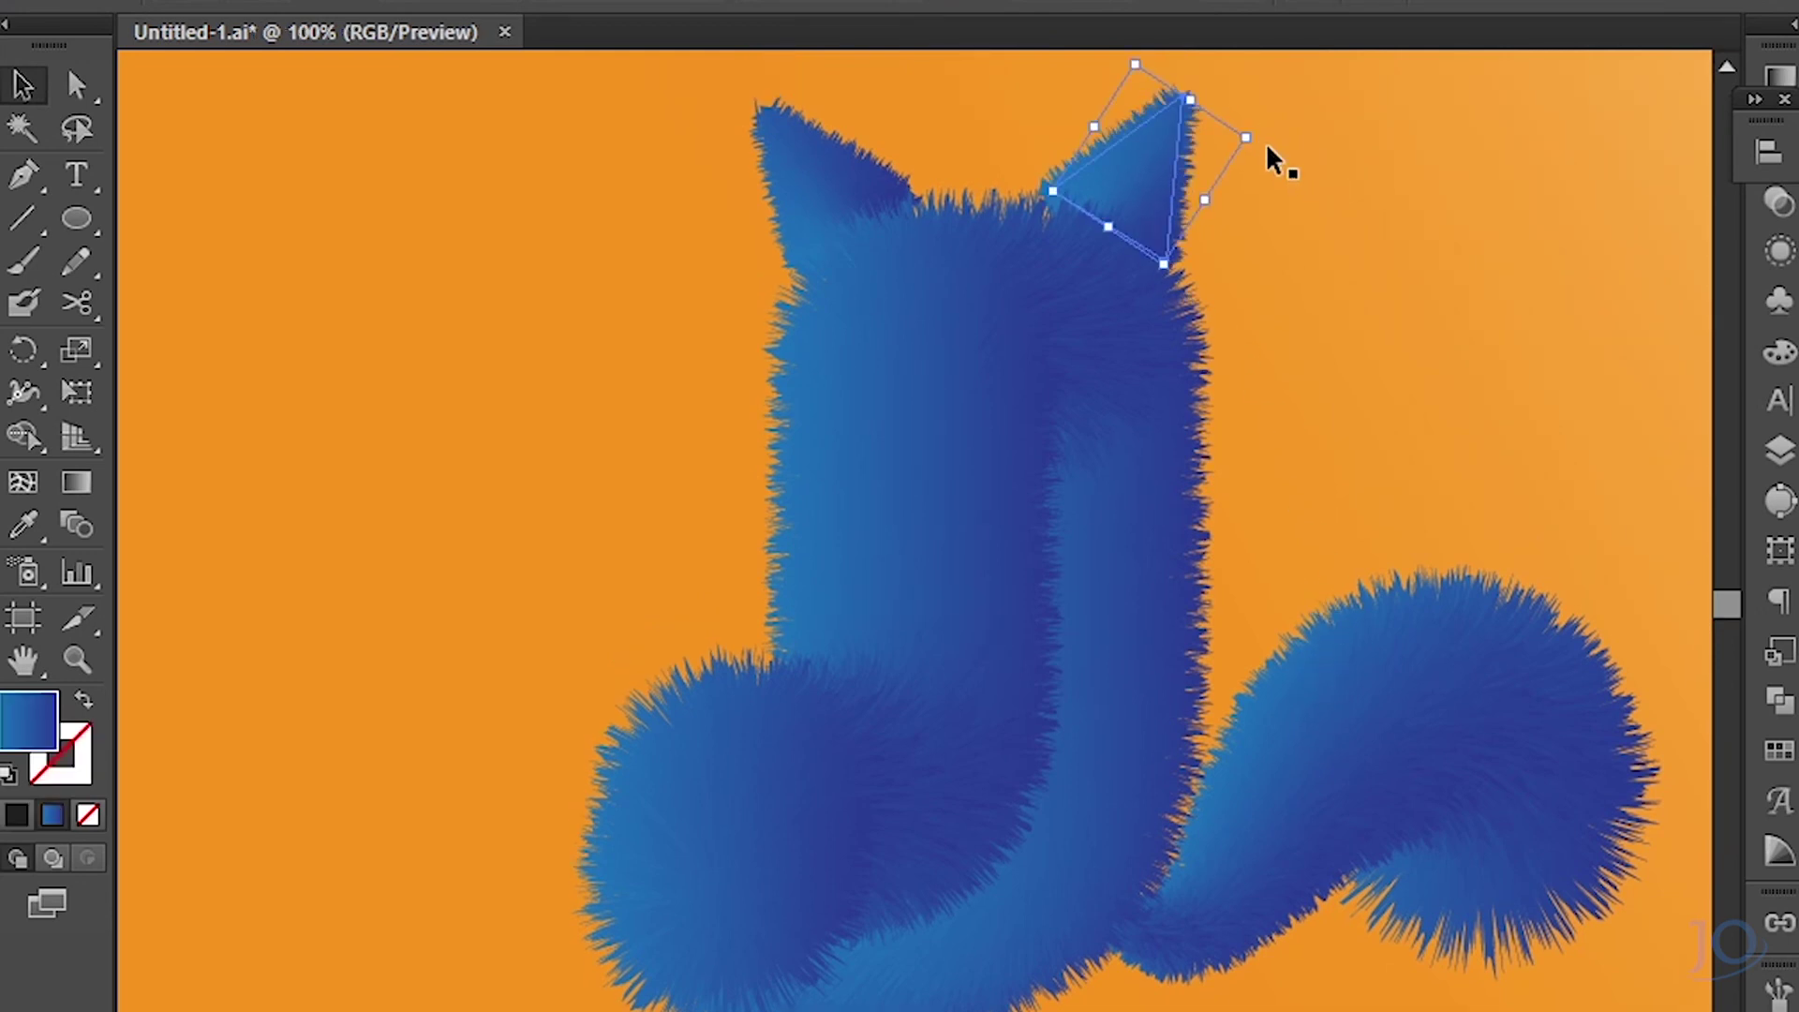
{"action": "left_click", "coordinate": [1339, 181]}
{"action": "key", "text": "ctrl+s"}
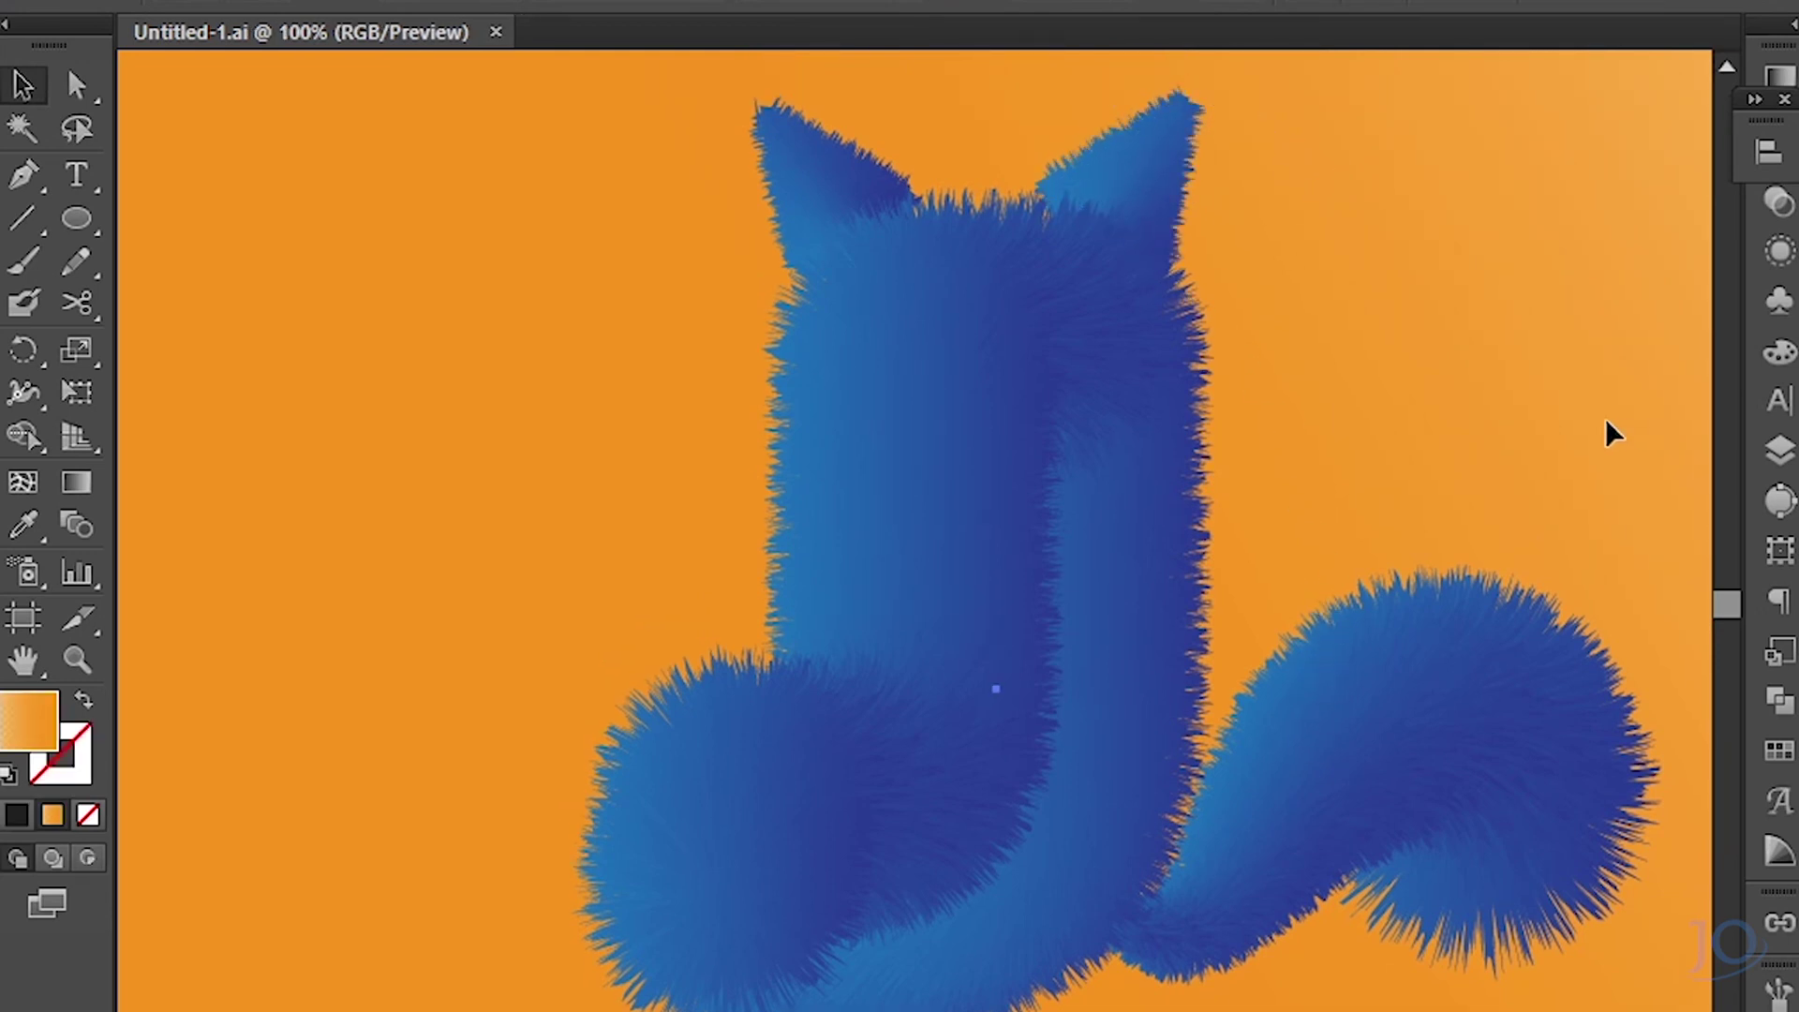
{"action": "key", "text": "ctrl+minus"}
{"action": "key", "text": "ctrl+minus"}
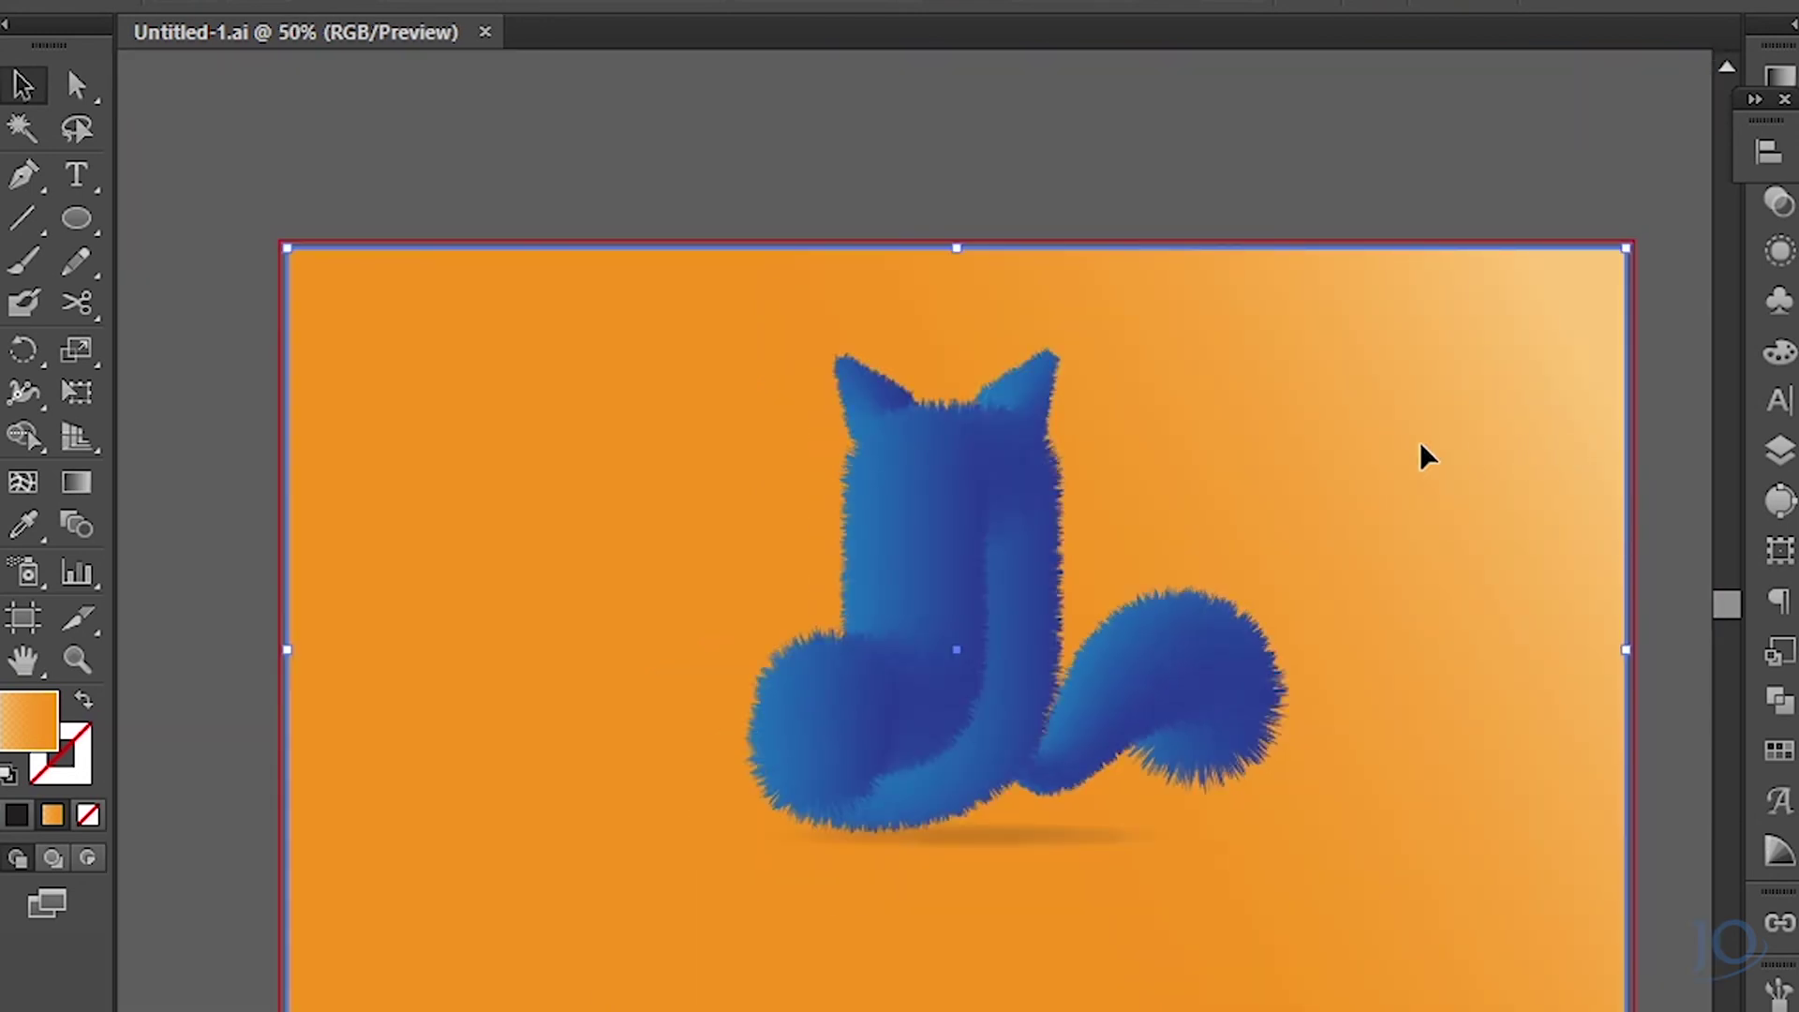
{"action": "scroll", "coordinate": [1424, 456], "scroll_direction": "down", "scroll_amount": 2}
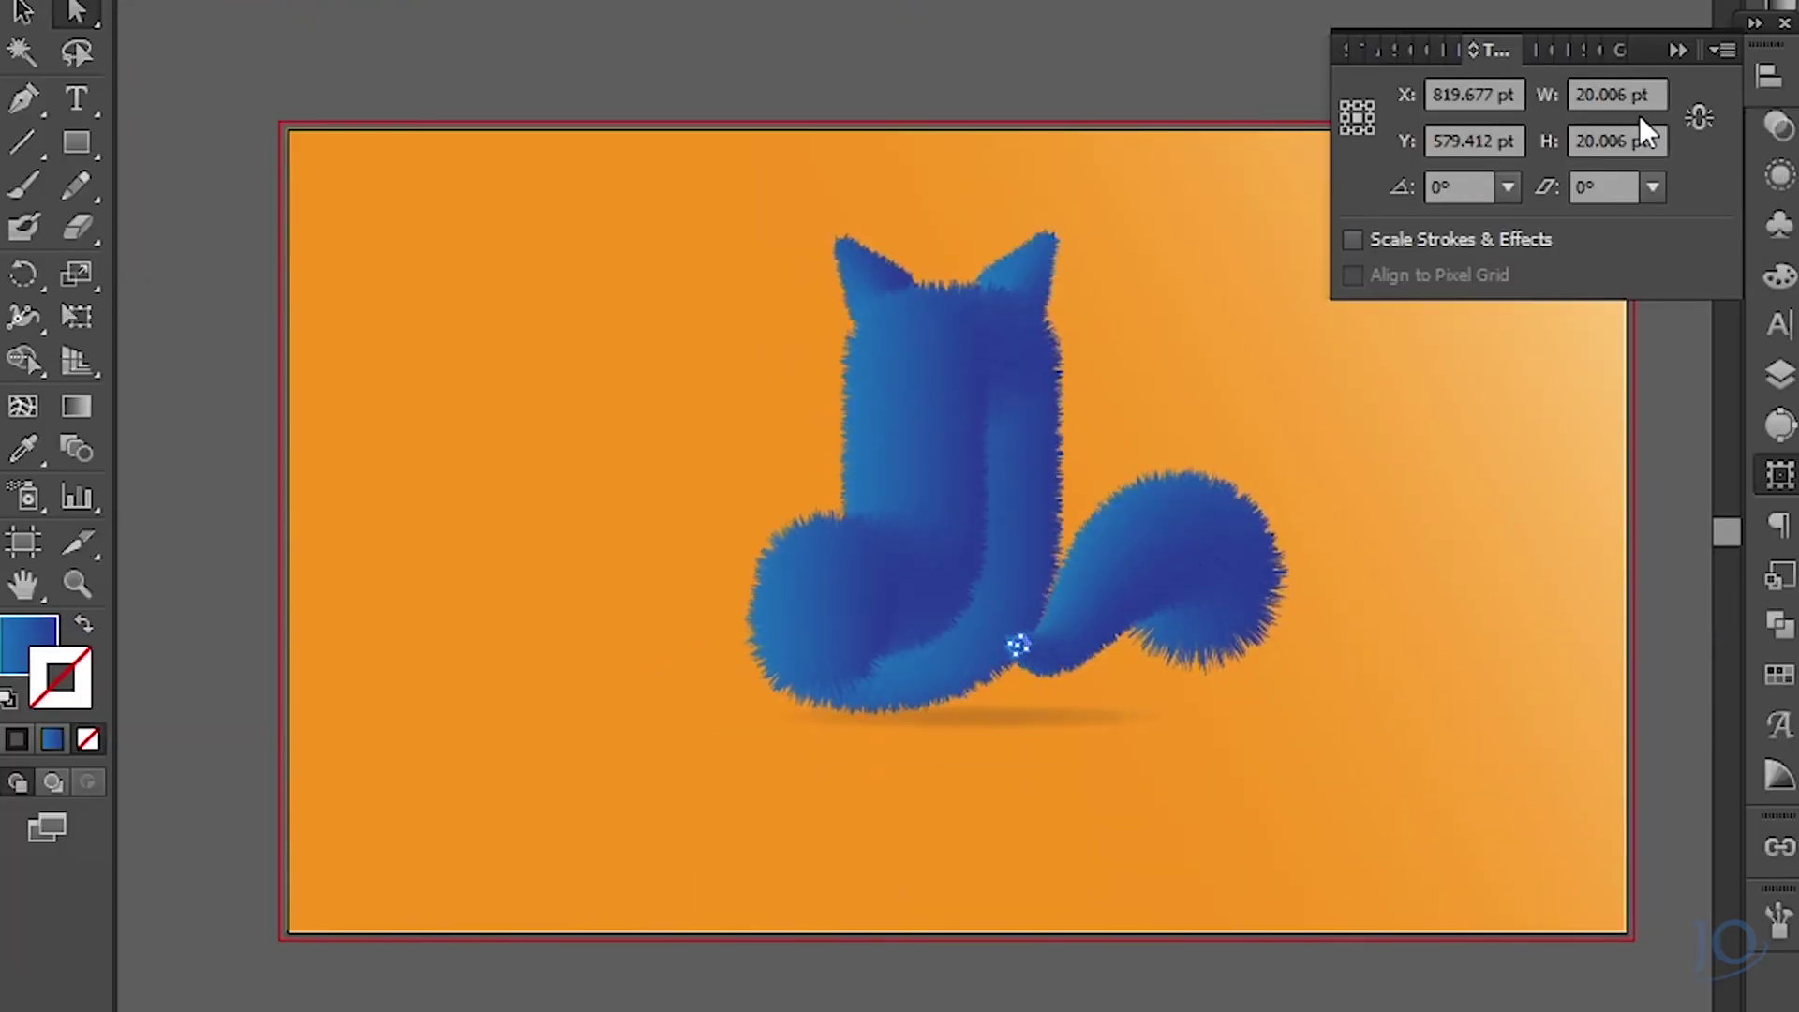
Resize the small circle at the tail's base to 40 × 40 pt.
{"action": "left_click", "coordinate": [1657, 95]}
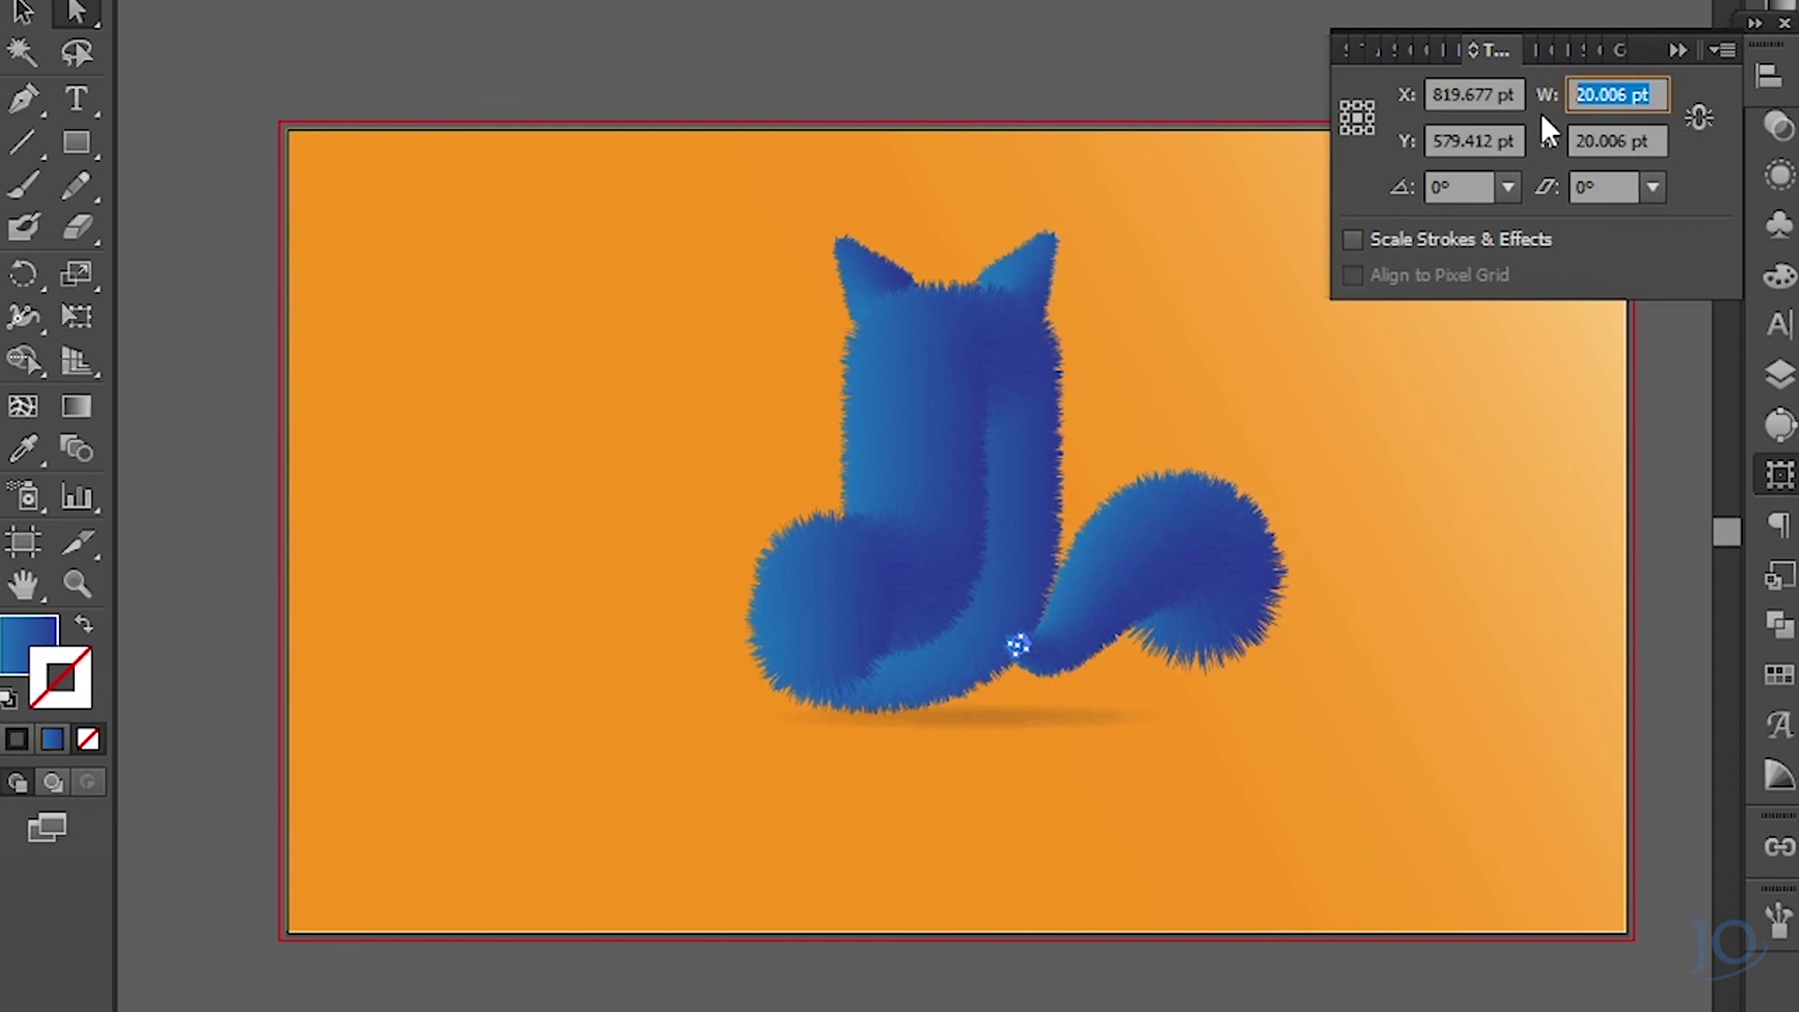
{"action": "type", "text": "40"}
{"action": "key", "text": "Tab"}
{"action": "type", "text": "40"}
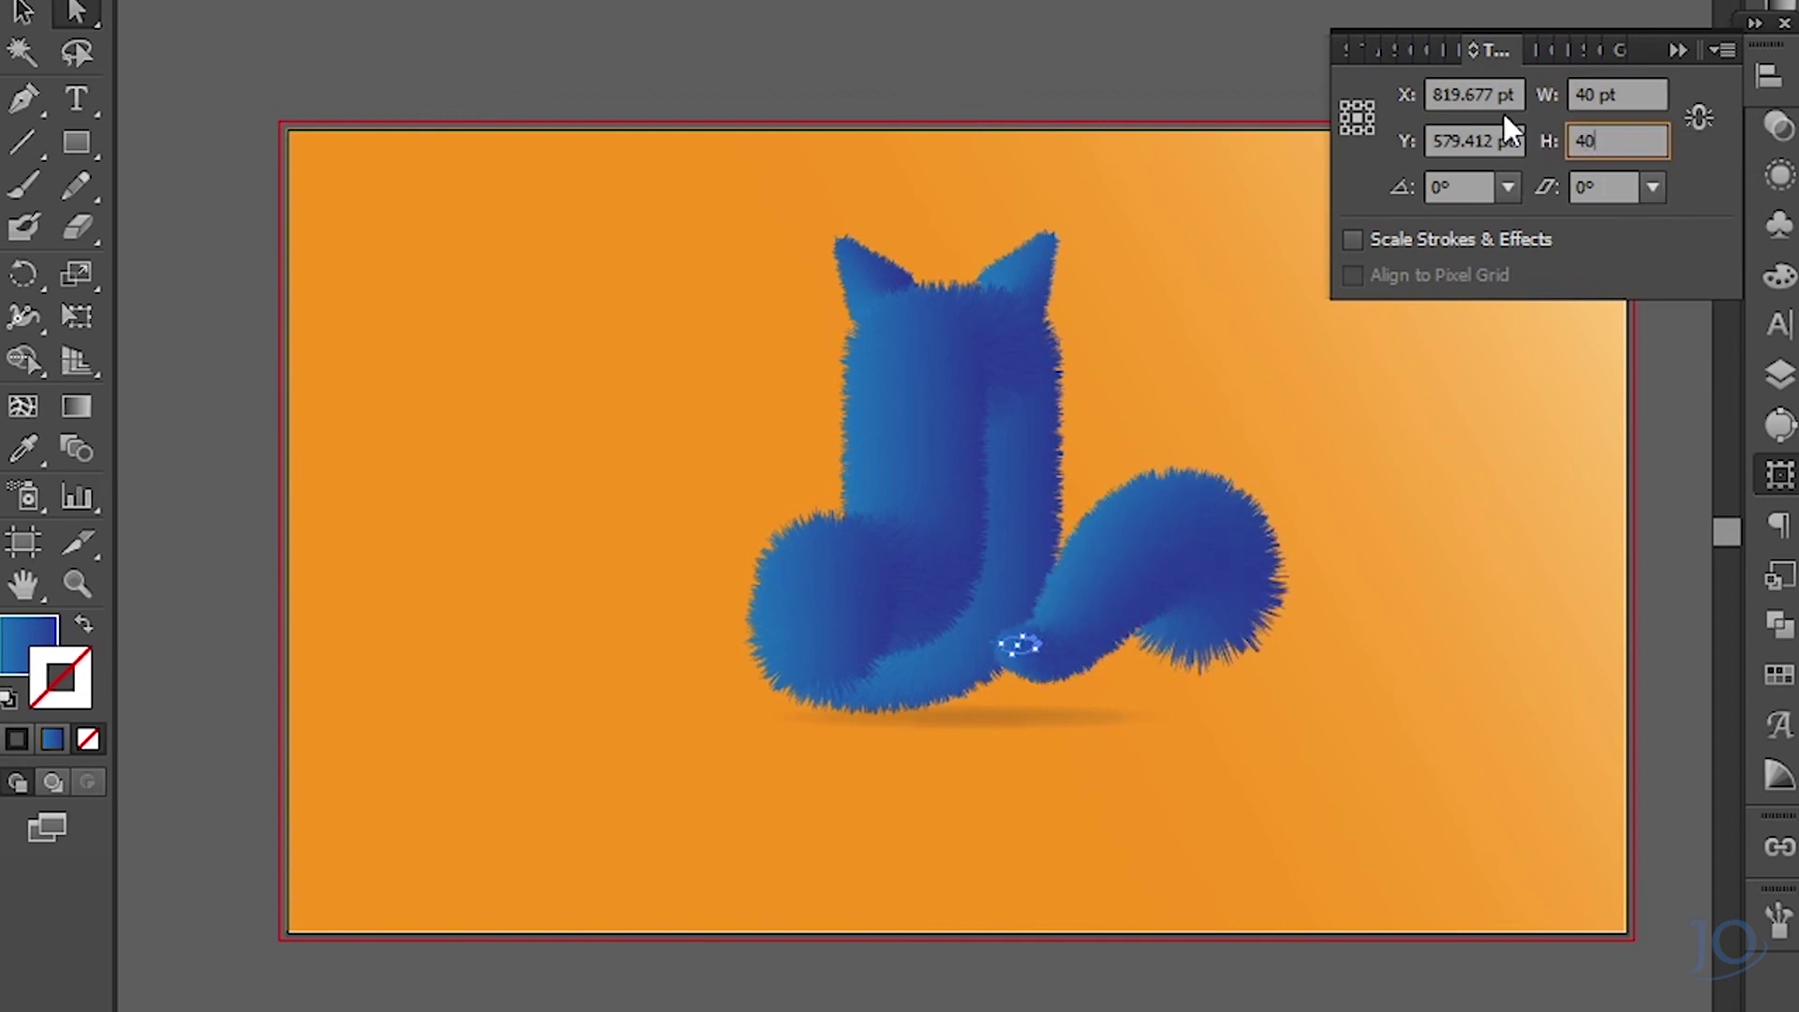
{"action": "key", "text": "Return"}
{"action": "left_click", "coordinate": [1235, 77]}
Nudge the tail 1 pt left and 1 pt up.
{"action": "right_click", "coordinate": [1101, 645]}
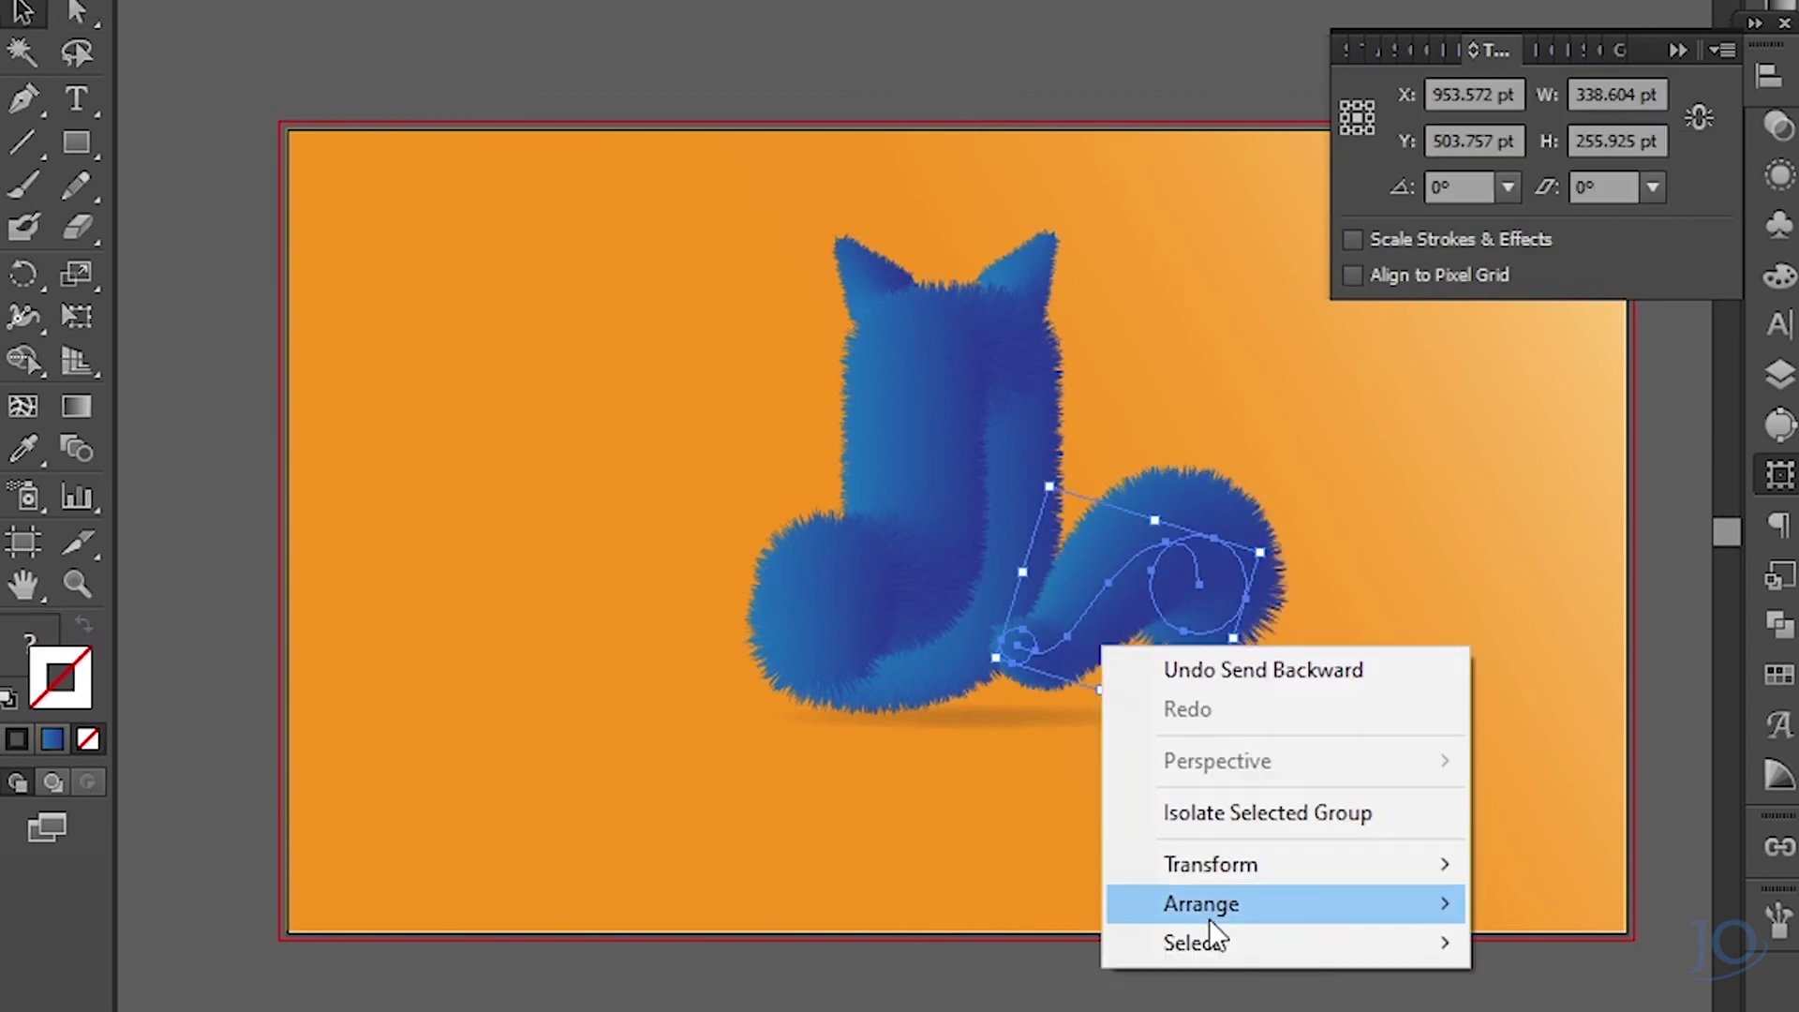
{"action": "left_click", "coordinate": [843, 901]}
{"action": "key", "text": "Left"}
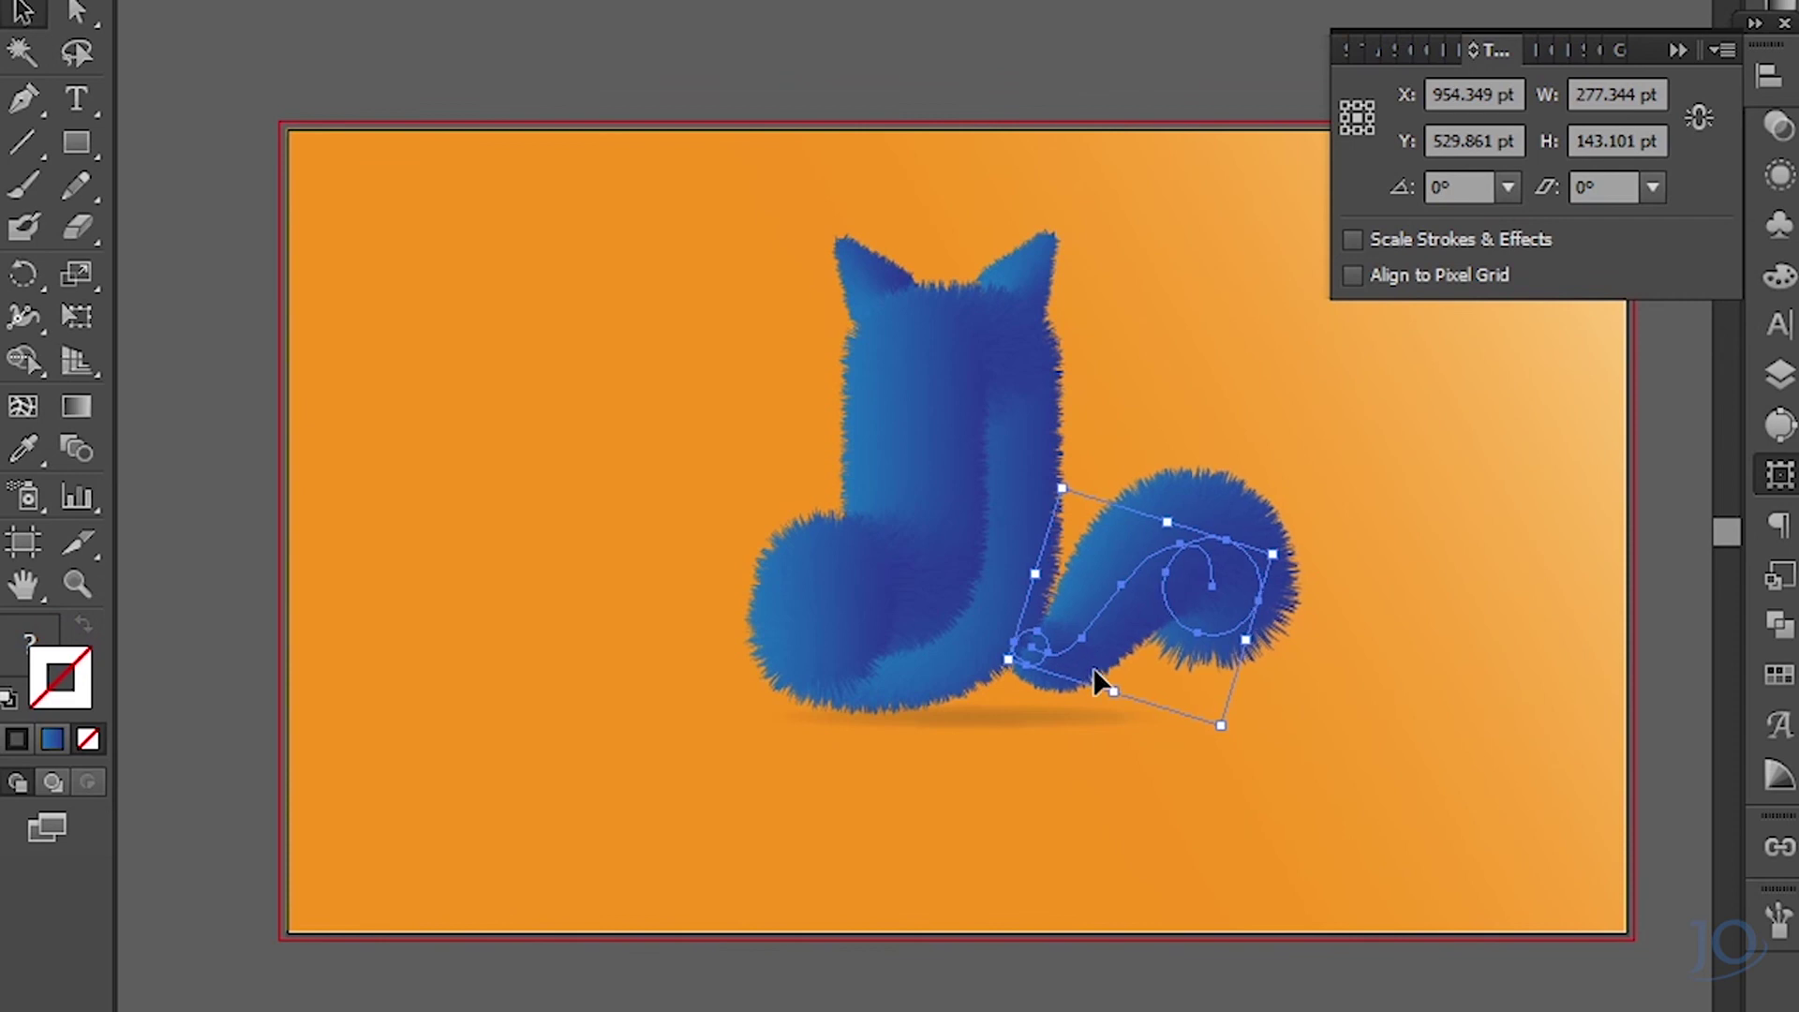
{"action": "key", "text": "Up"}
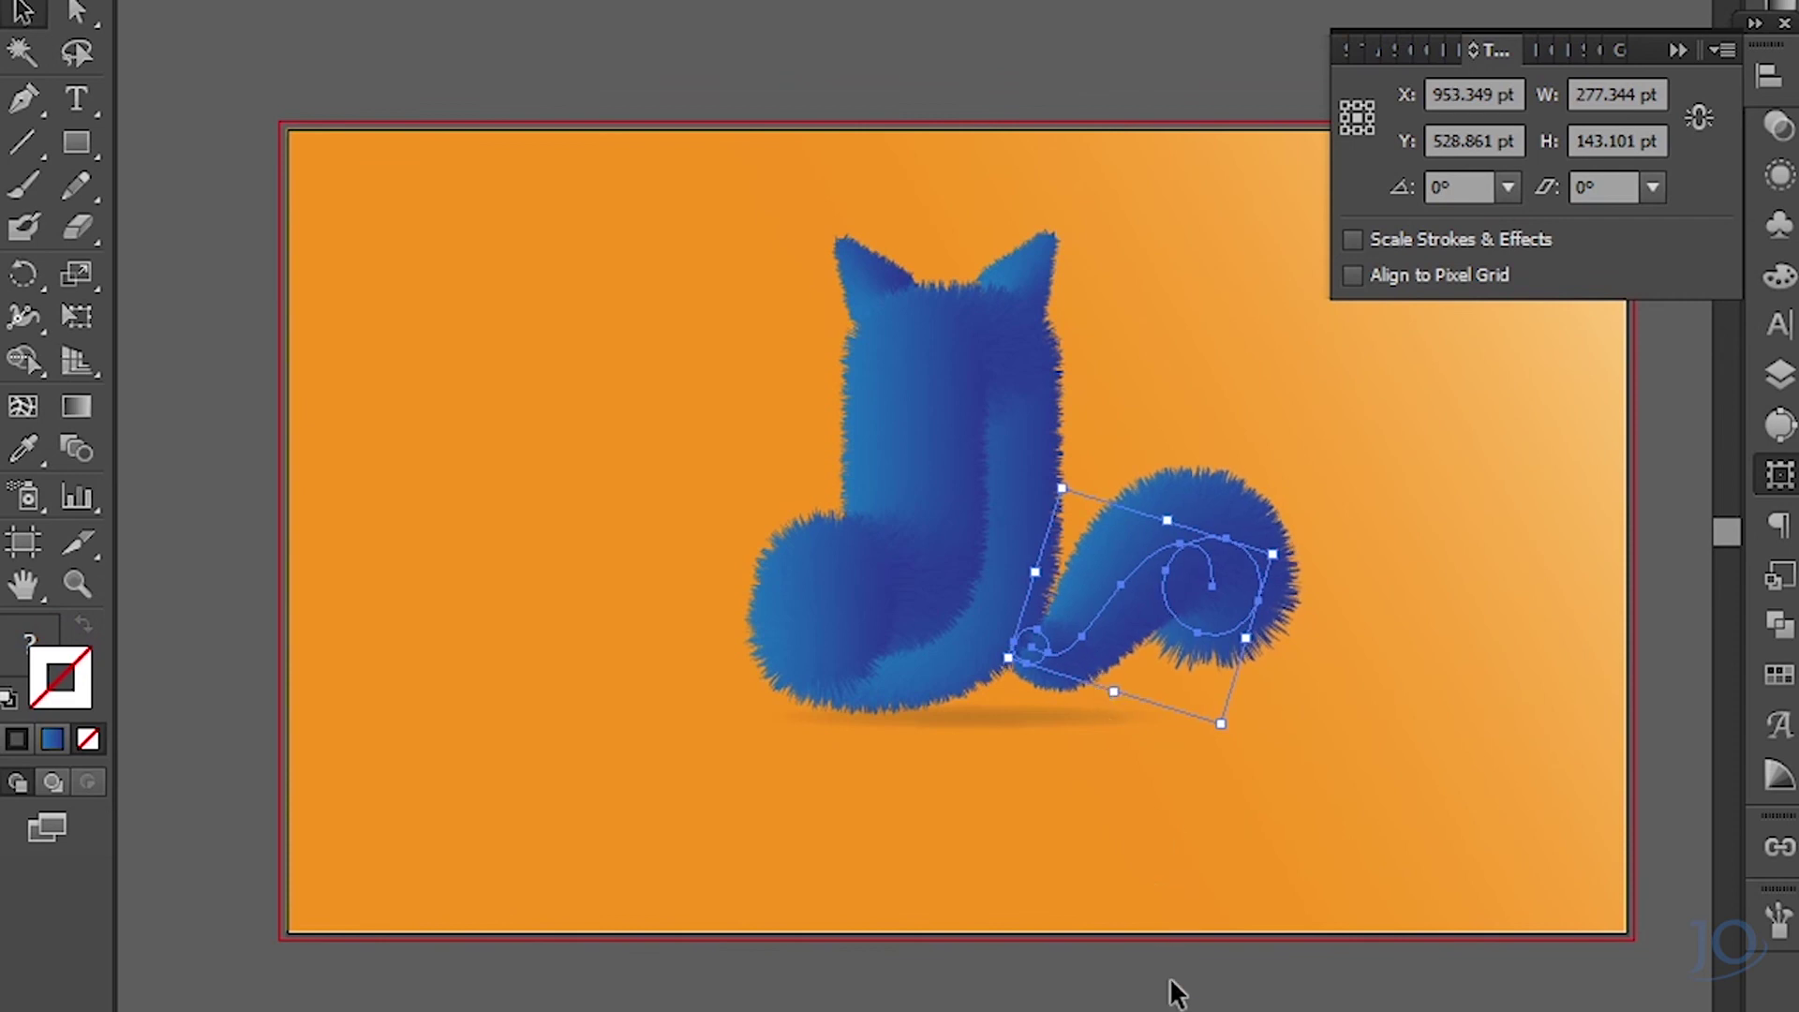
{"action": "left_click", "coordinate": [1171, 993]}
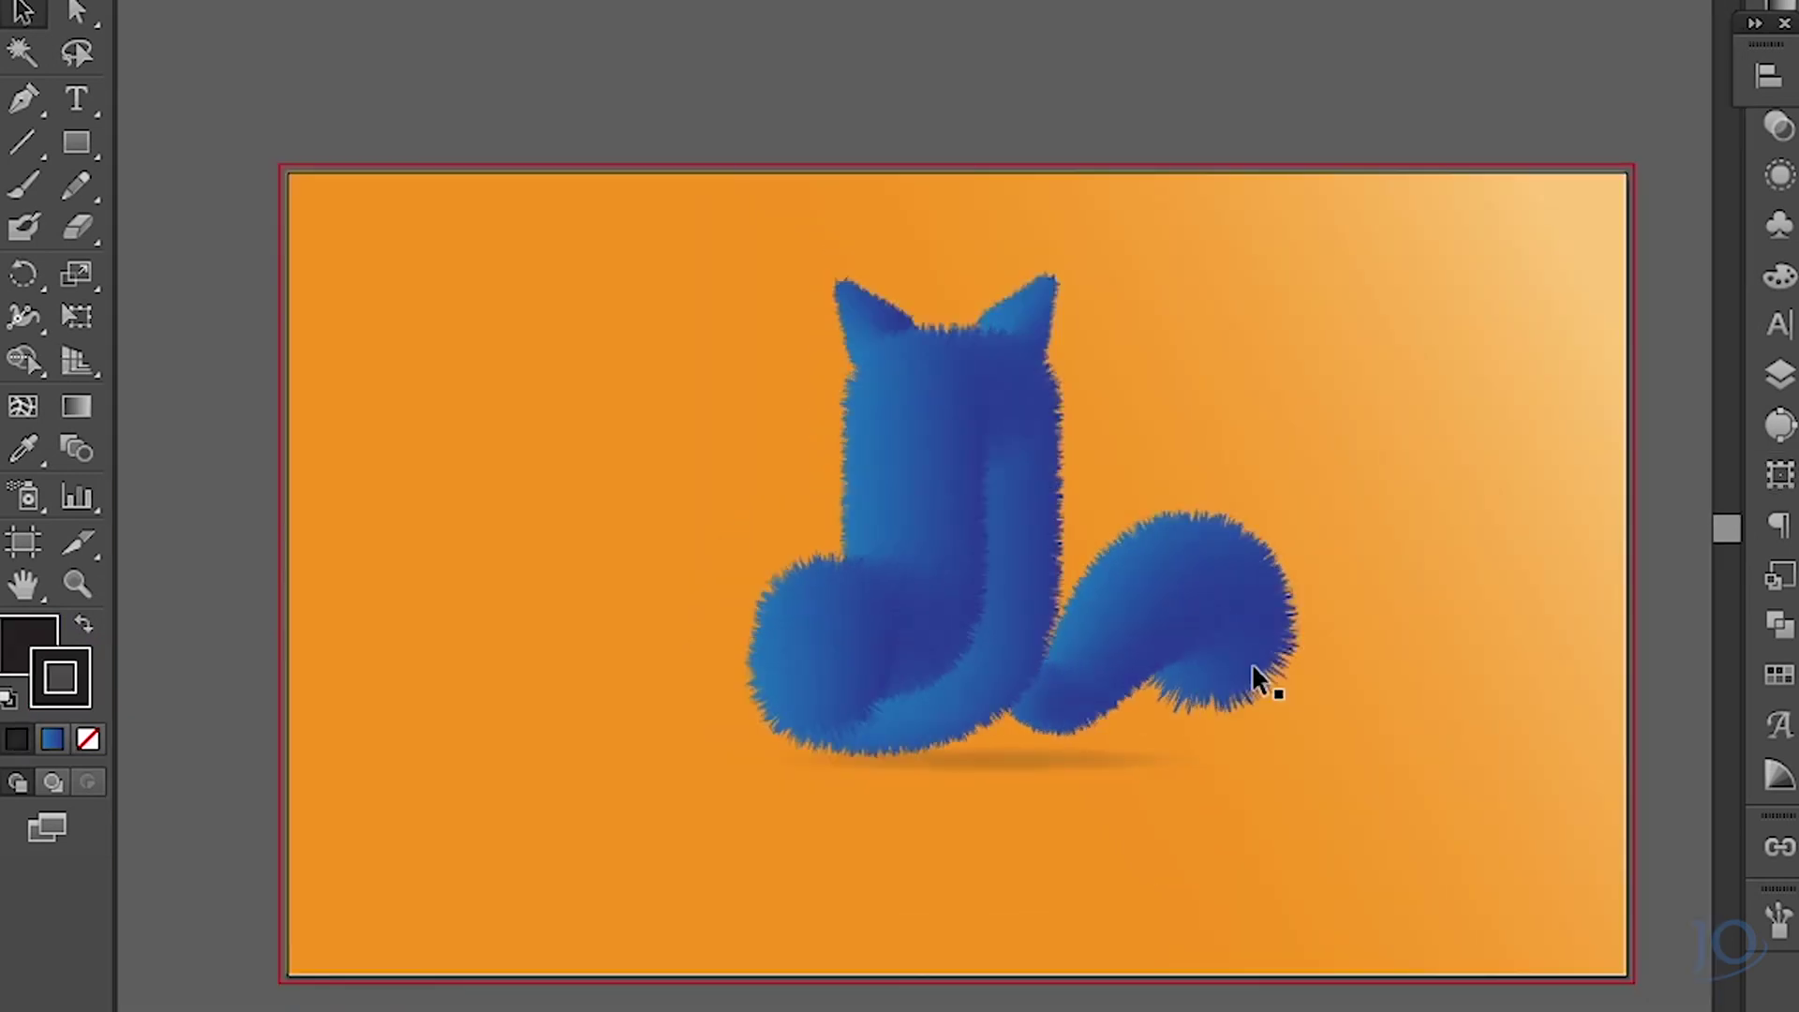
{"action": "key", "text": "ctrl+plus"}
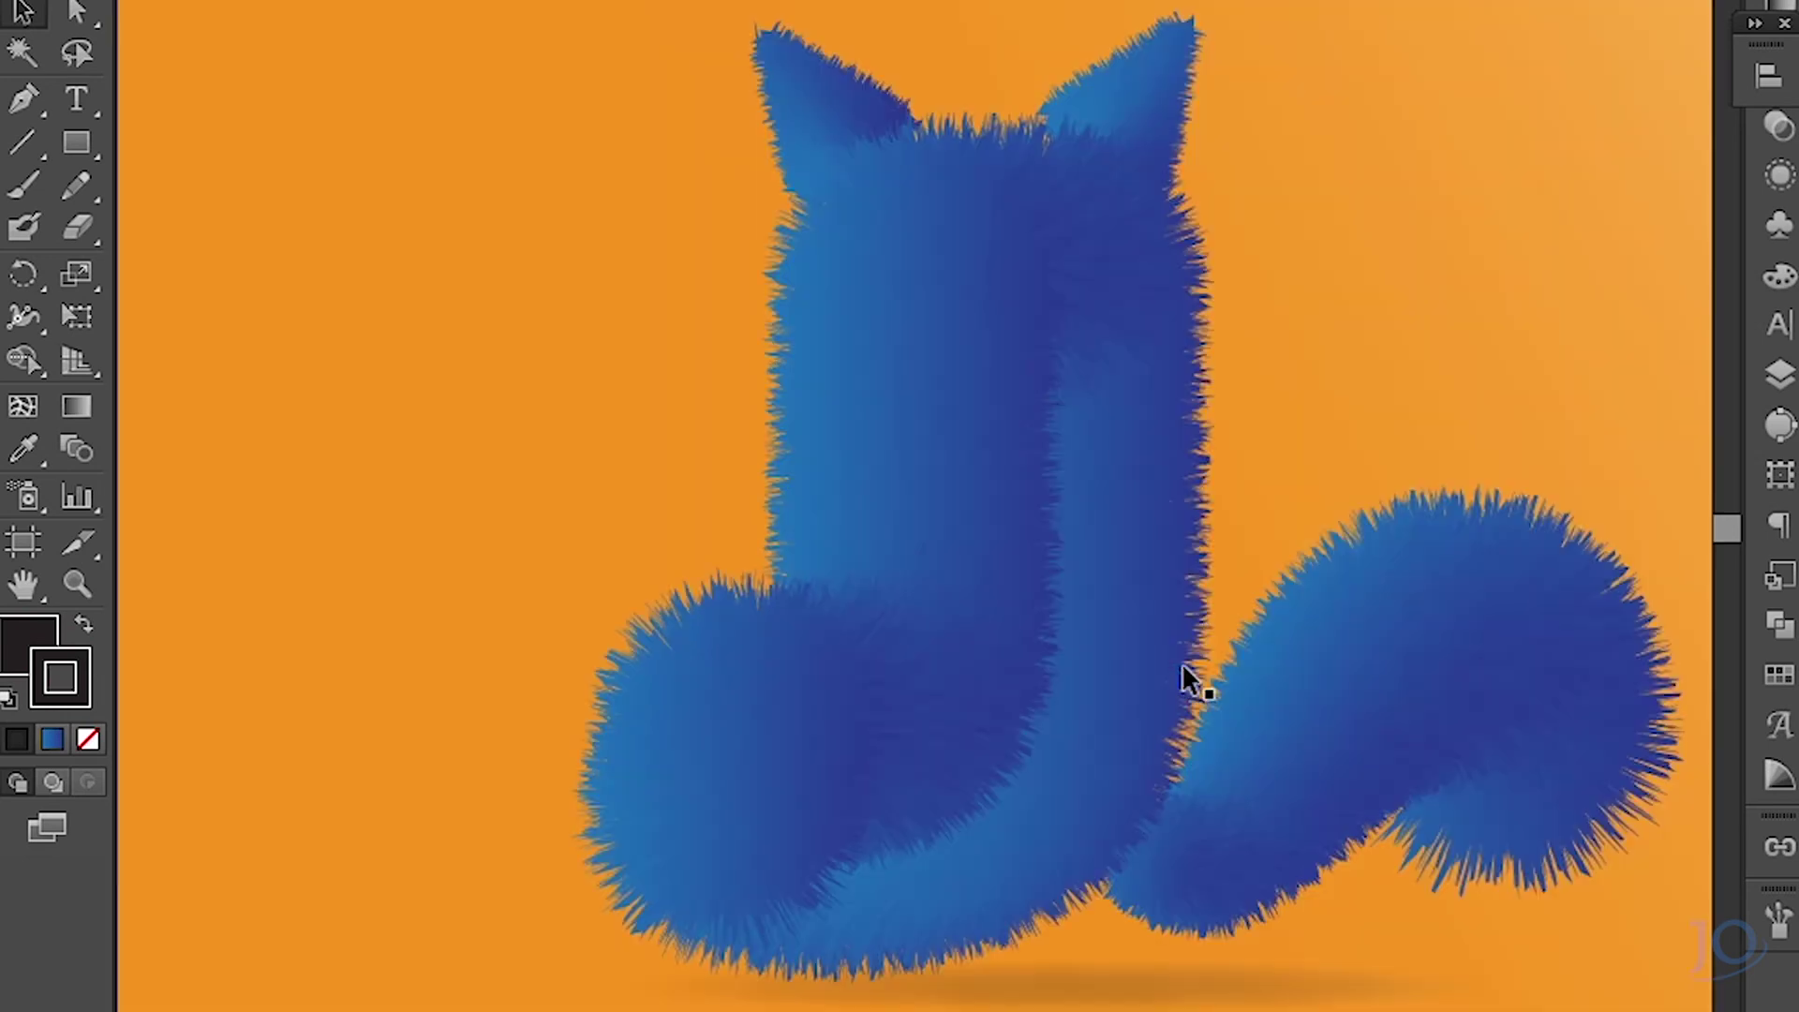
{"action": "key", "text": "ctrl+minus"}
{"action": "key", "text": "ctrl+minus"}
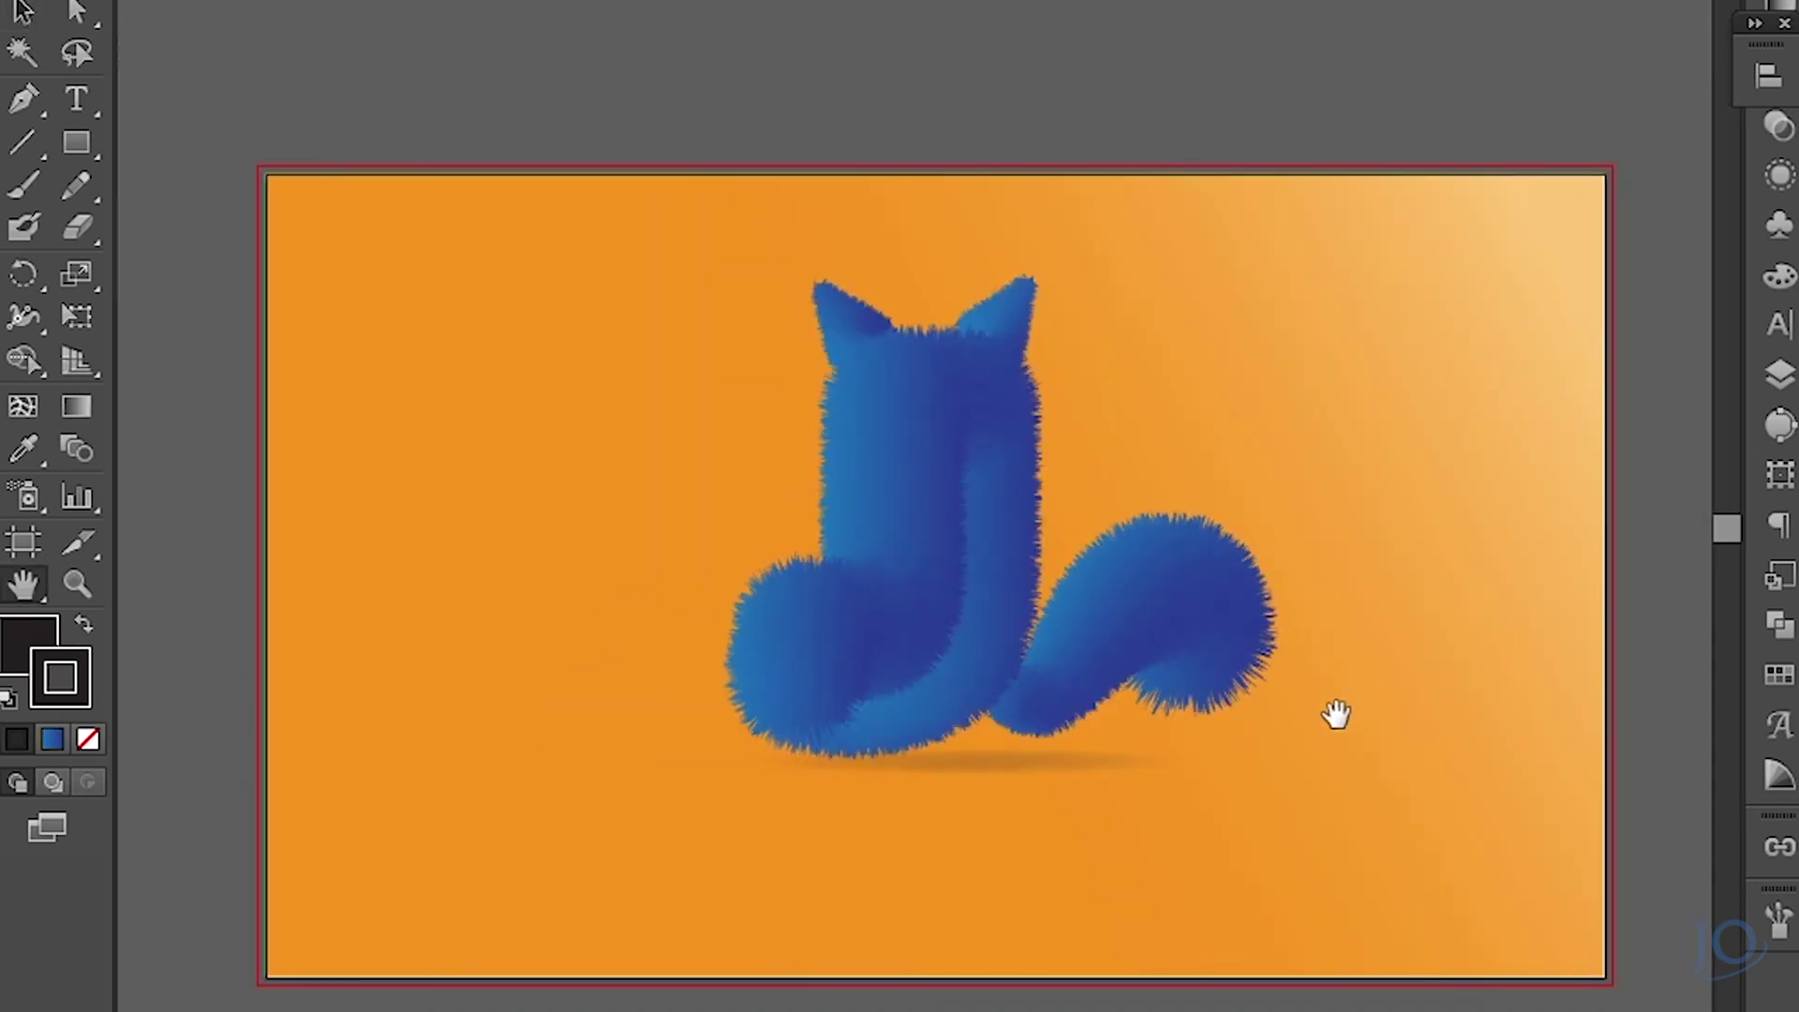